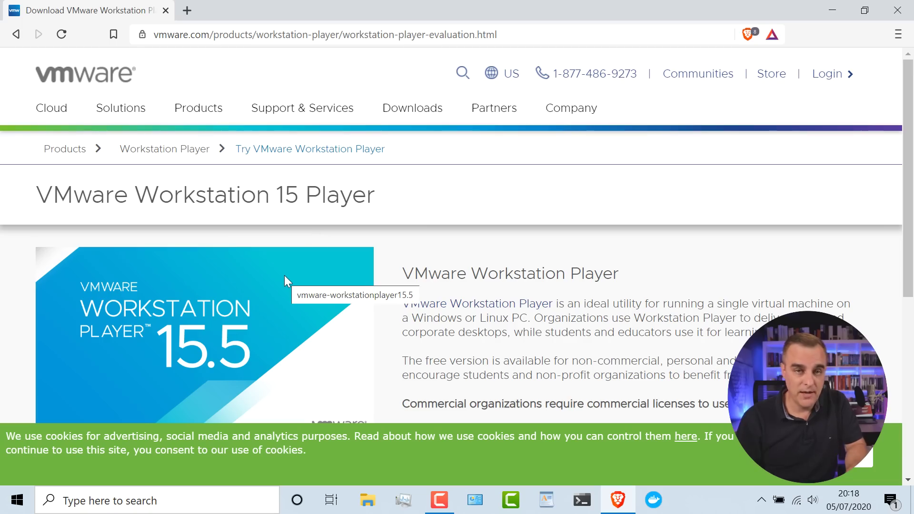
Scroll down the Workstation Player evaluation page.
{"action": "scroll", "coordinate": [284, 275], "scroll_direction": "down", "scroll_amount": 2}
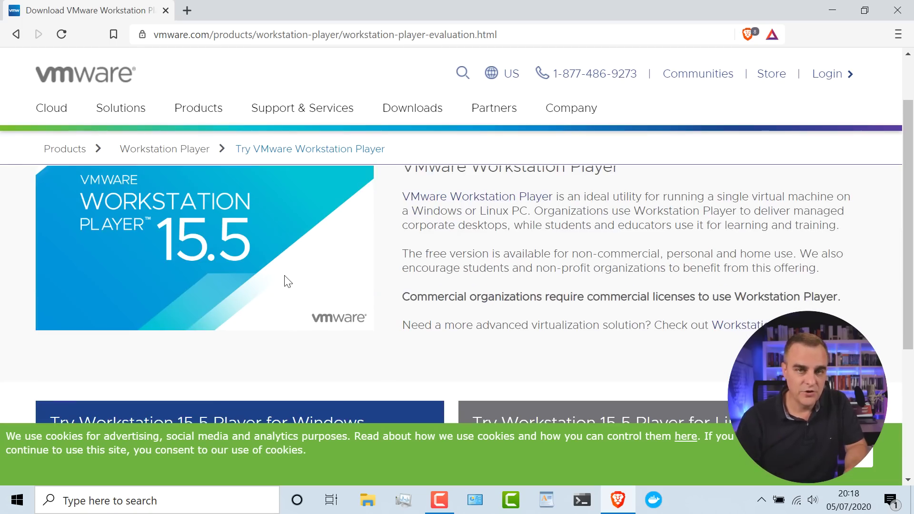
{"action": "scroll", "coordinate": [285, 280], "scroll_direction": "down", "scroll_amount": 1}
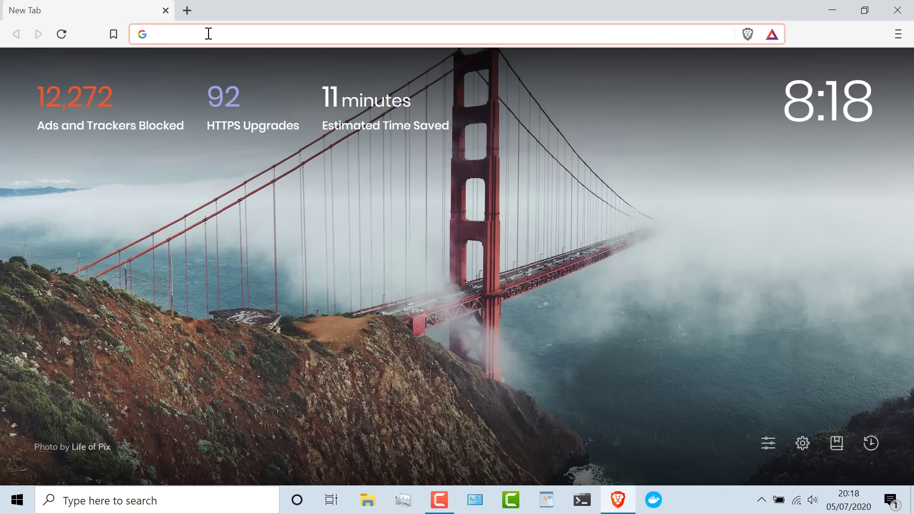
Load vmware.com from the address bar.
{"action": "type", "text": "wmware."}
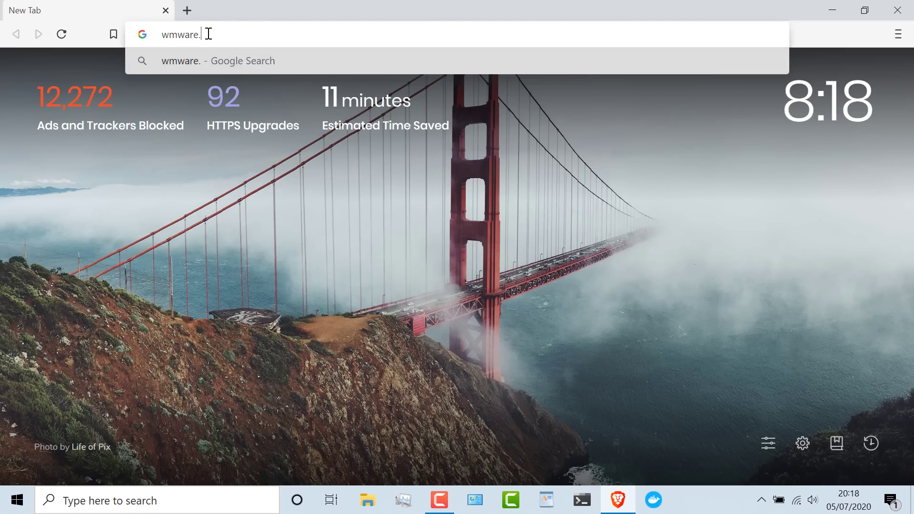
{"action": "type", "text": "com"}
{"action": "key", "text": "Return"}
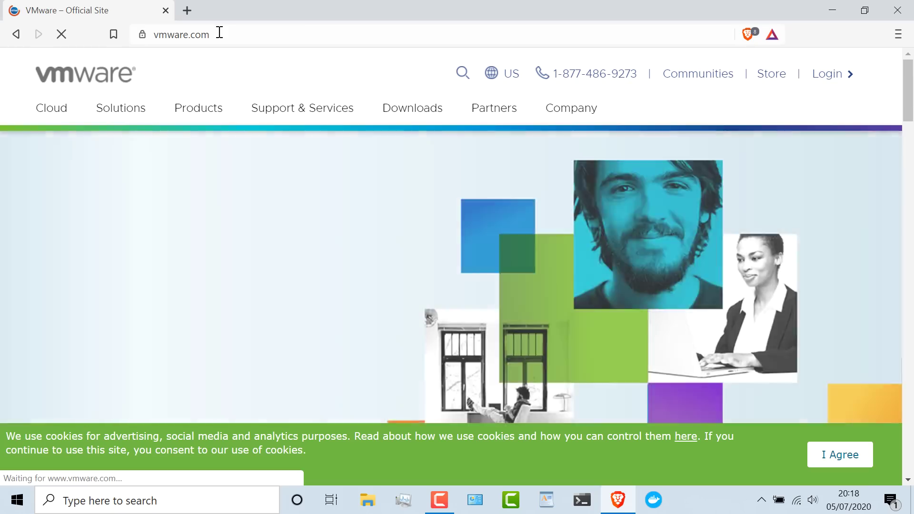
{"action": "left_click", "coordinate": [301, 35]}
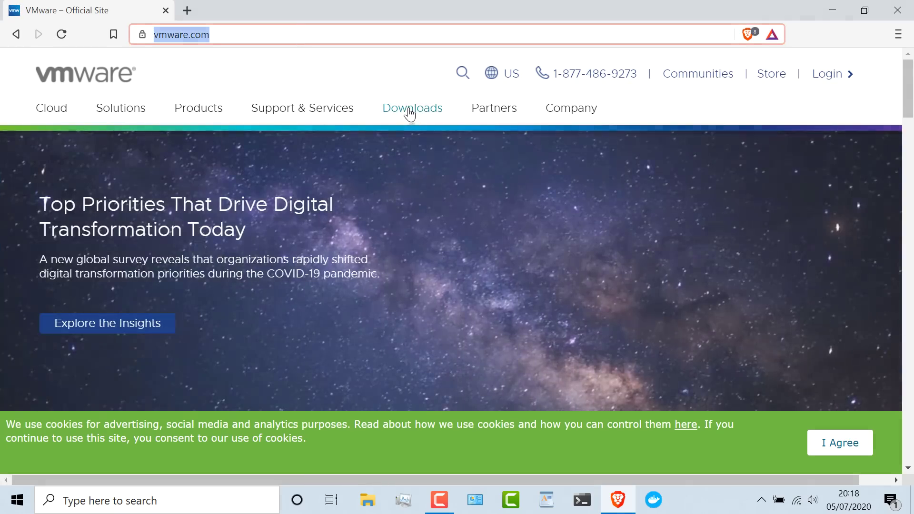
Go through Downloads > Free Product Downloads to Workstation Player and scroll to its download buttons.
{"action": "left_click", "coordinate": [410, 112]}
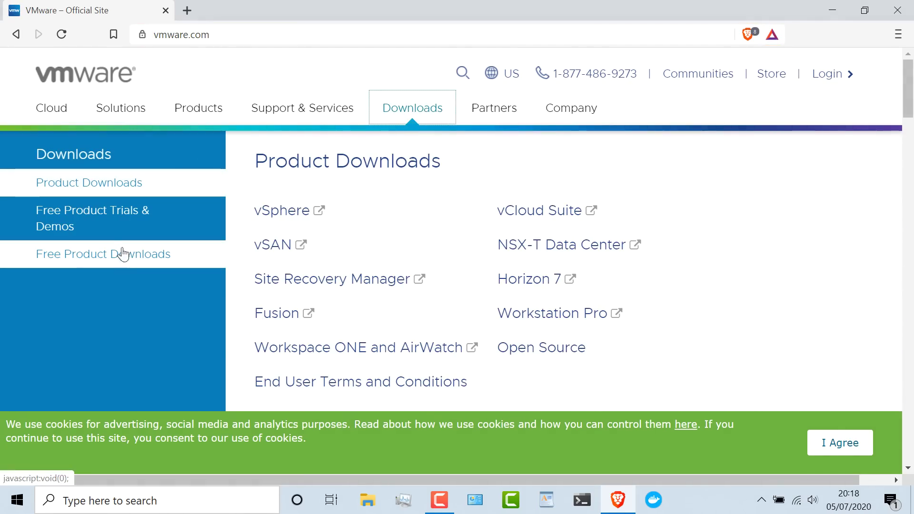
{"action": "left_click", "coordinate": [126, 253]}
{"action": "left_click", "coordinate": [308, 247]}
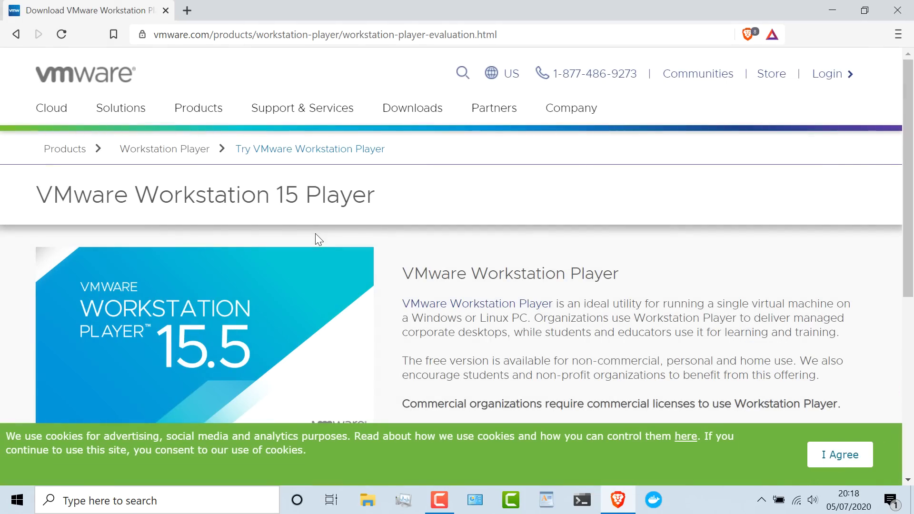
{"action": "scroll", "coordinate": [285, 276], "scroll_direction": "down", "scroll_amount": 2}
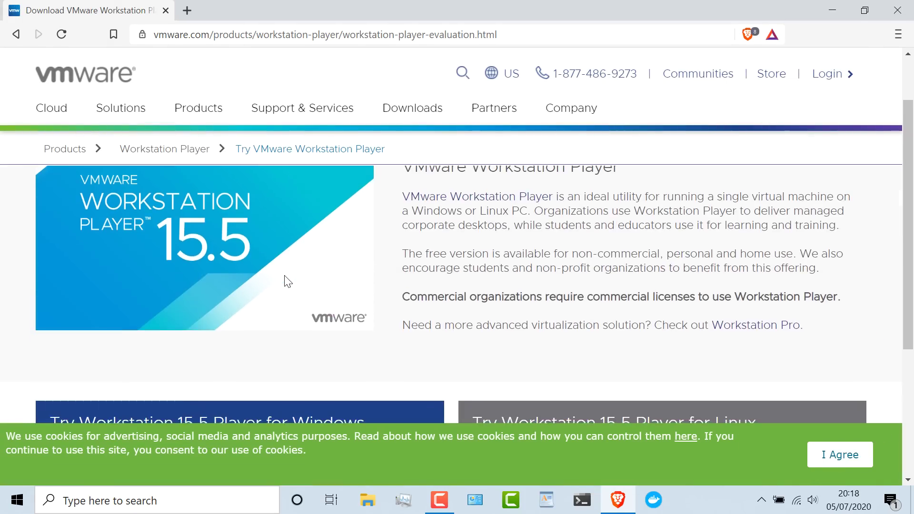
{"action": "scroll", "coordinate": [287, 281], "scroll_direction": "down", "scroll_amount": 2}
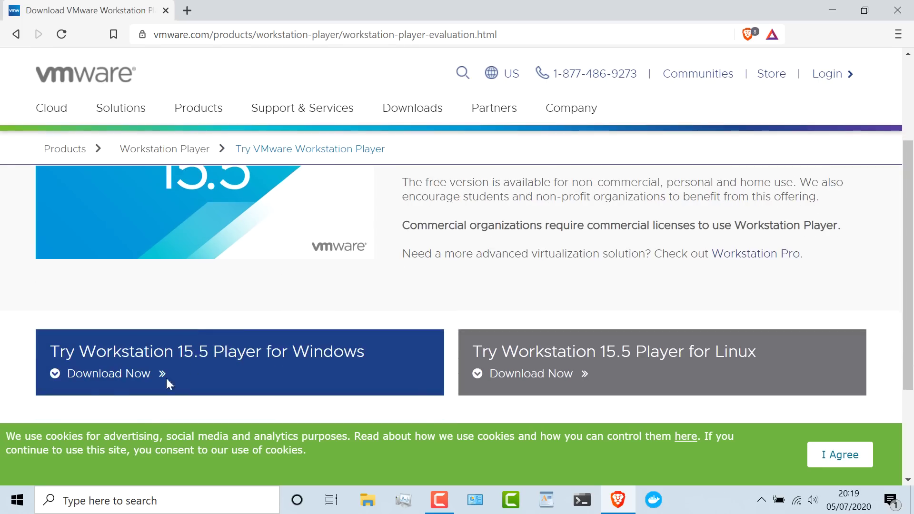
Save the Windows installer VMware-player-15.5.6-16341506.exe into the Downloads folder.
{"action": "left_click", "coordinate": [111, 374]}
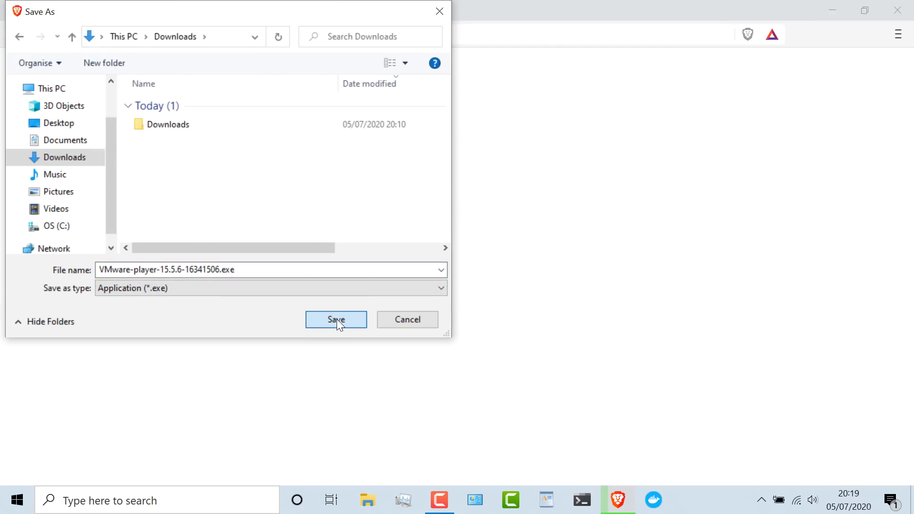
{"action": "left_click", "coordinate": [336, 319]}
{"action": "scroll", "coordinate": [268, 291], "scroll_direction": "down", "scroll_amount": 1}
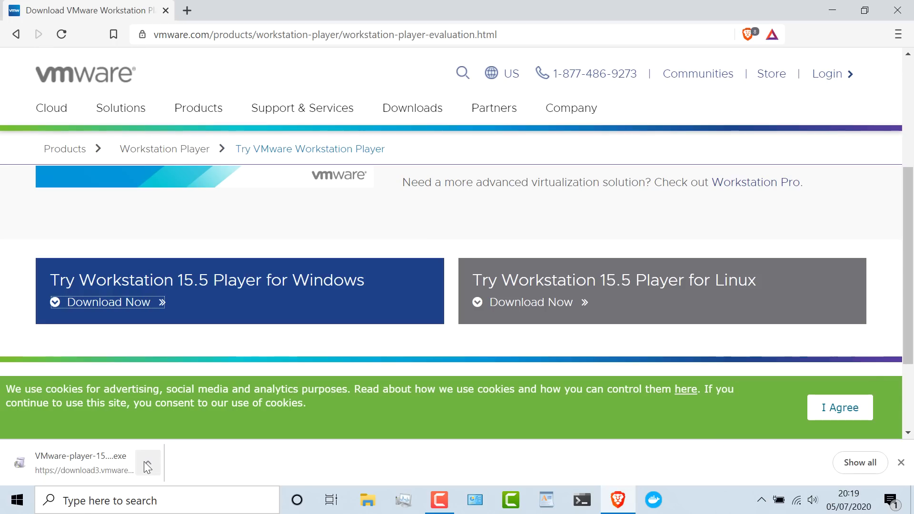
Show the downloaded installer in its folder and select ubuntu-20.04-desktop-amd64.iso there.
{"action": "left_click", "coordinate": [144, 461]}
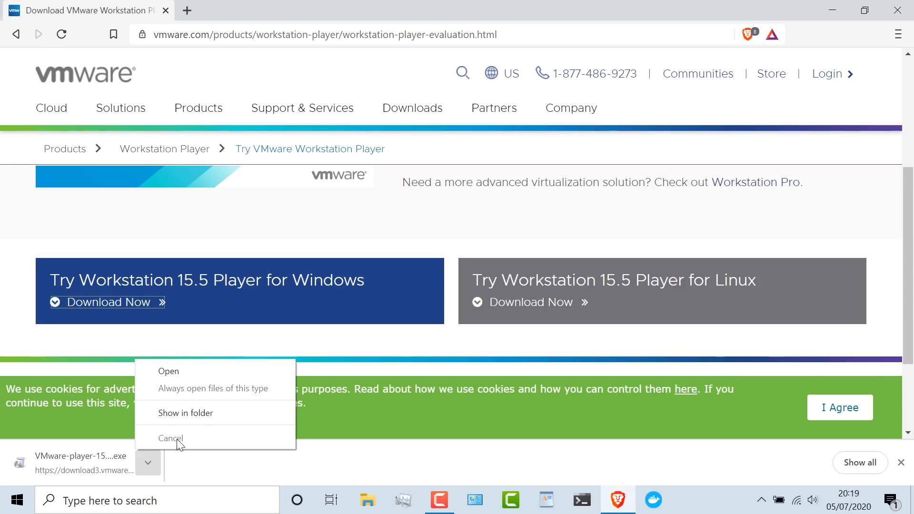
{"action": "left_click", "coordinate": [201, 410]}
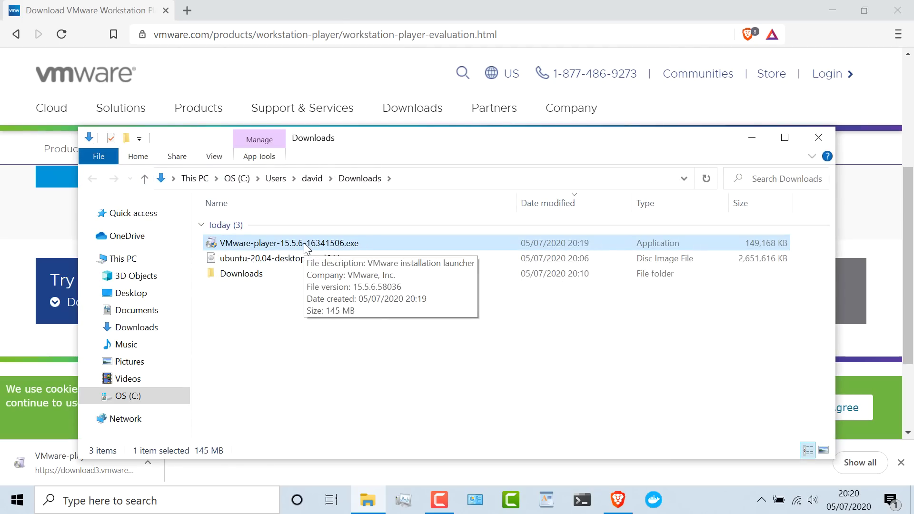
{"action": "left_click", "coordinate": [303, 260]}
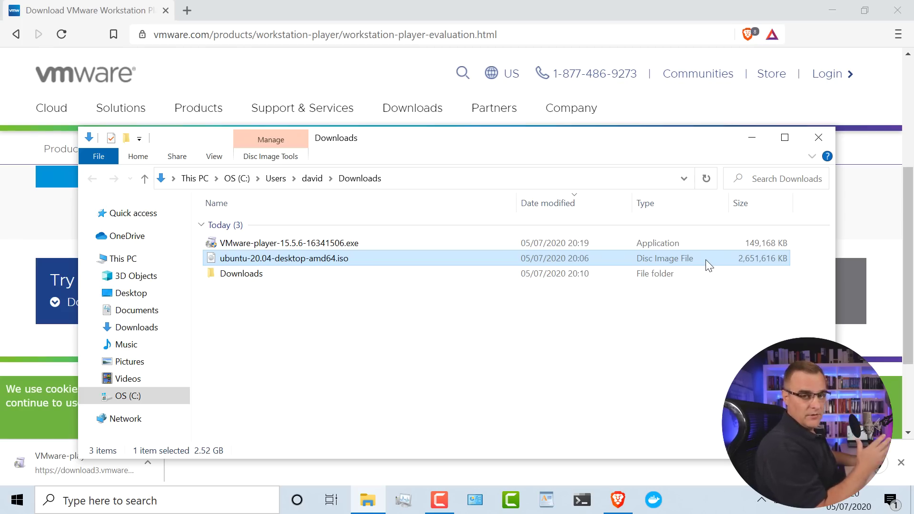
Open a new browser tab on ubuntu.com.
{"action": "left_click", "coordinate": [188, 8]}
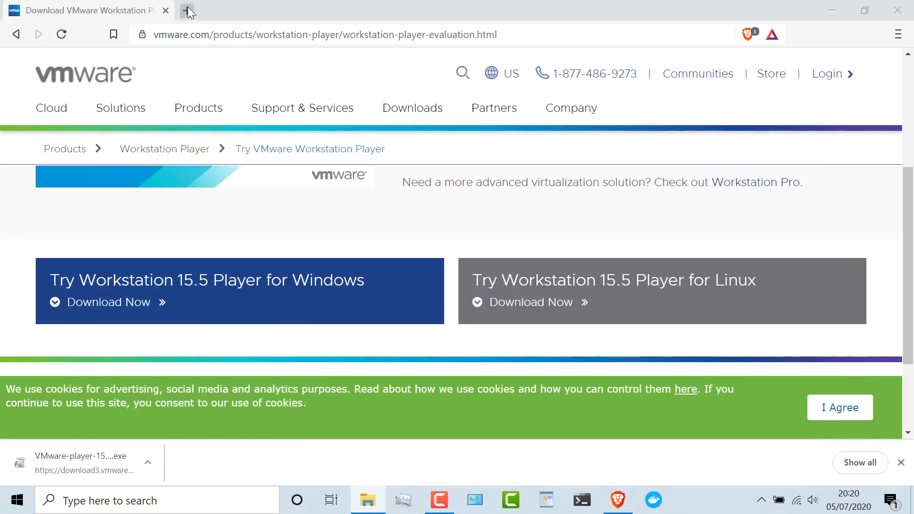
{"action": "left_click", "coordinate": [187, 8]}
{"action": "type", "text": "ubuntu.com"}
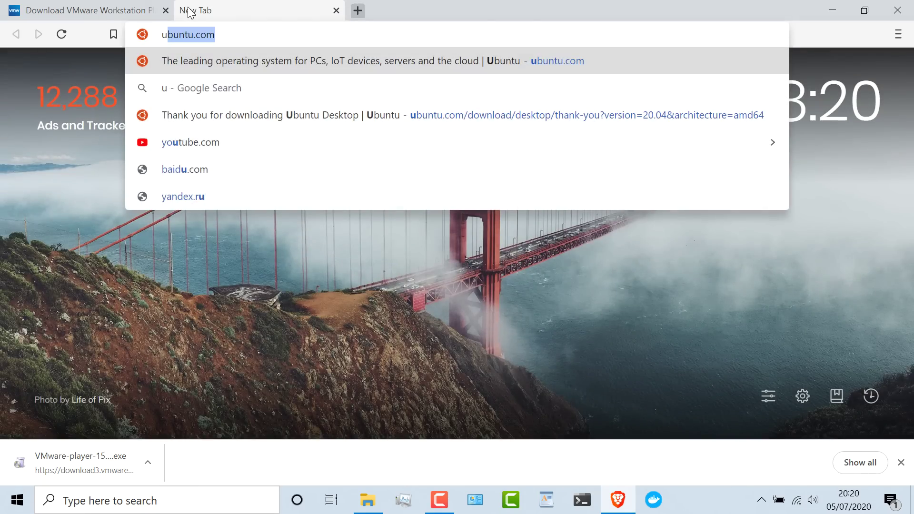
{"action": "key", "text": "Return"}
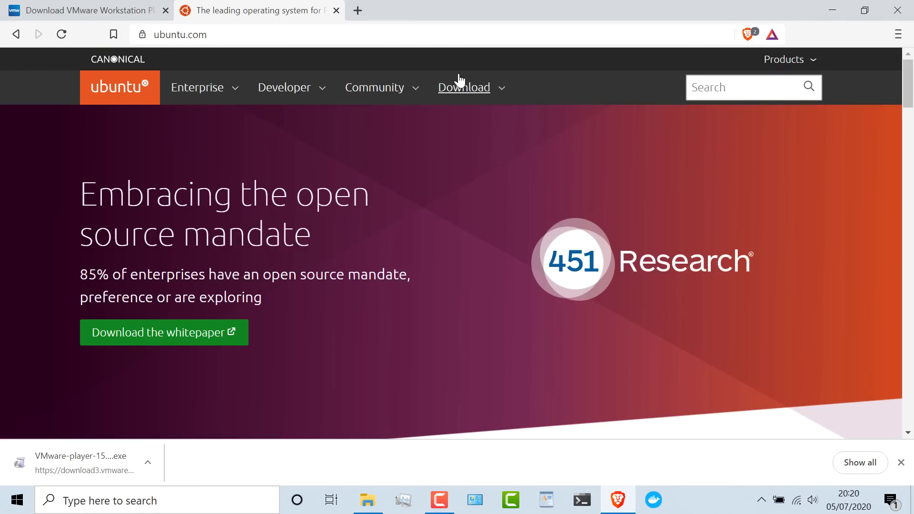
Start saving the Ubuntu Desktop 20.04 LTS ISO, then cancel that download.
{"action": "left_click", "coordinate": [473, 90]}
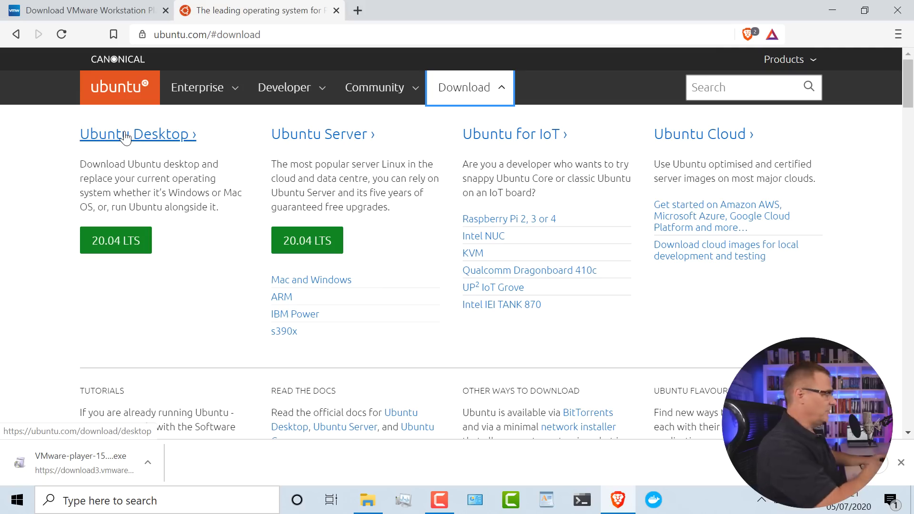
{"action": "left_click", "coordinate": [116, 249]}
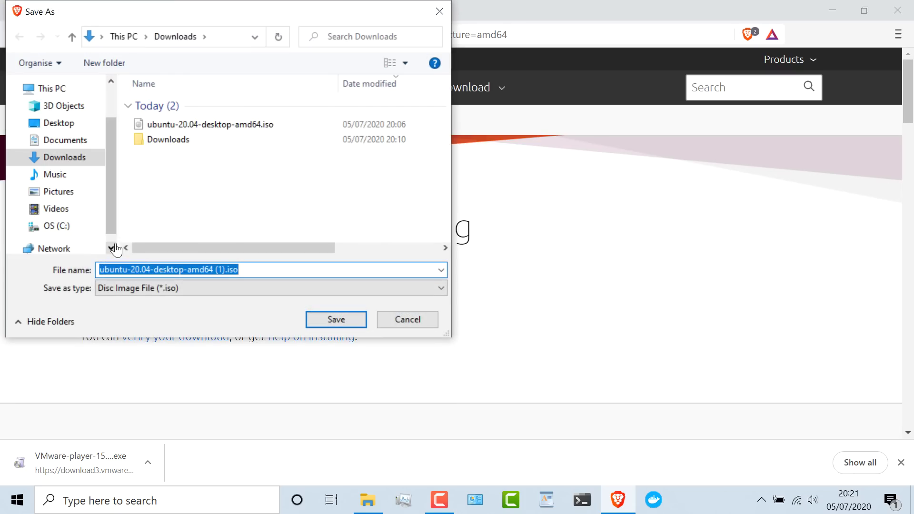
{"action": "left_click", "coordinate": [334, 318]}
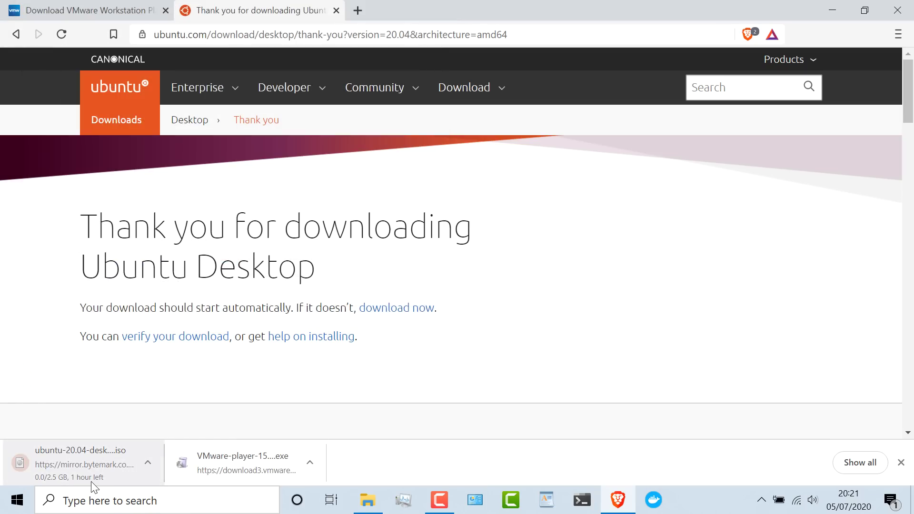
{"action": "left_click", "coordinate": [149, 463]}
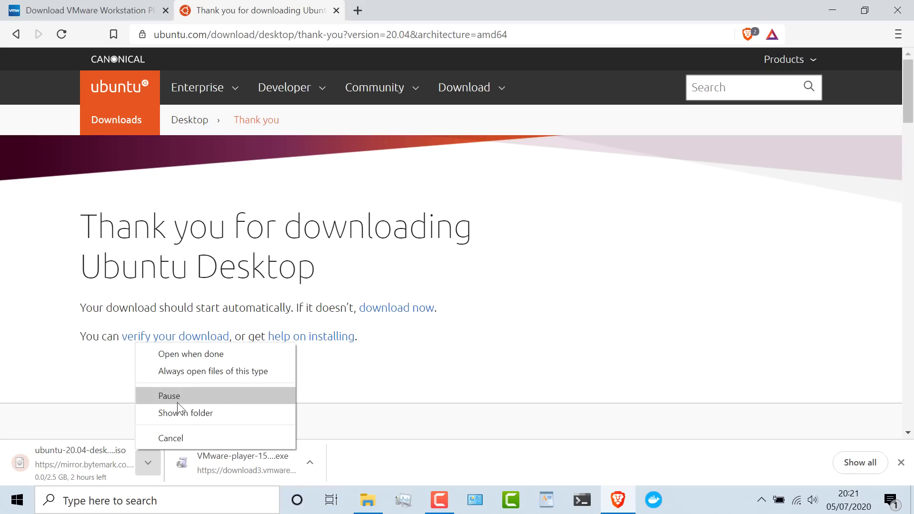
{"action": "left_click", "coordinate": [181, 430]}
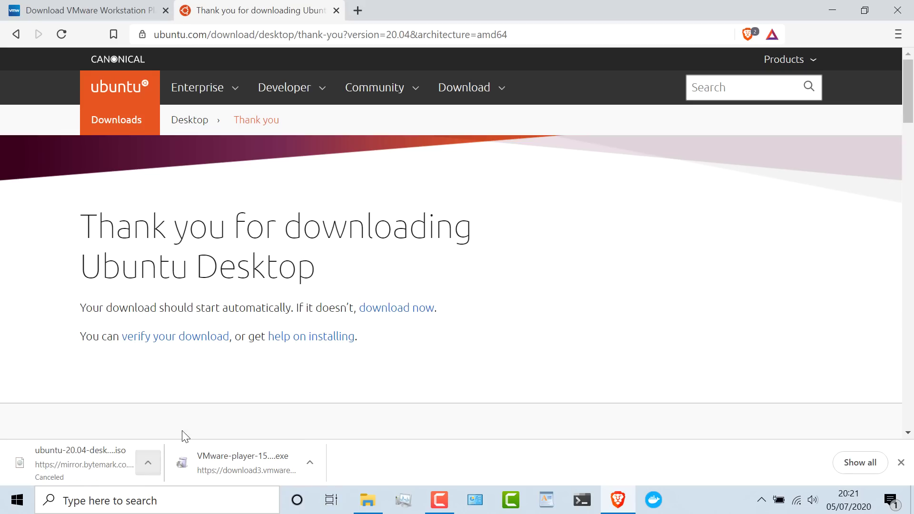
Restore the Downloads folder, minimise Brave, and select the VMware installer and Ubuntu ISO.
{"action": "left_click", "coordinate": [374, 503]}
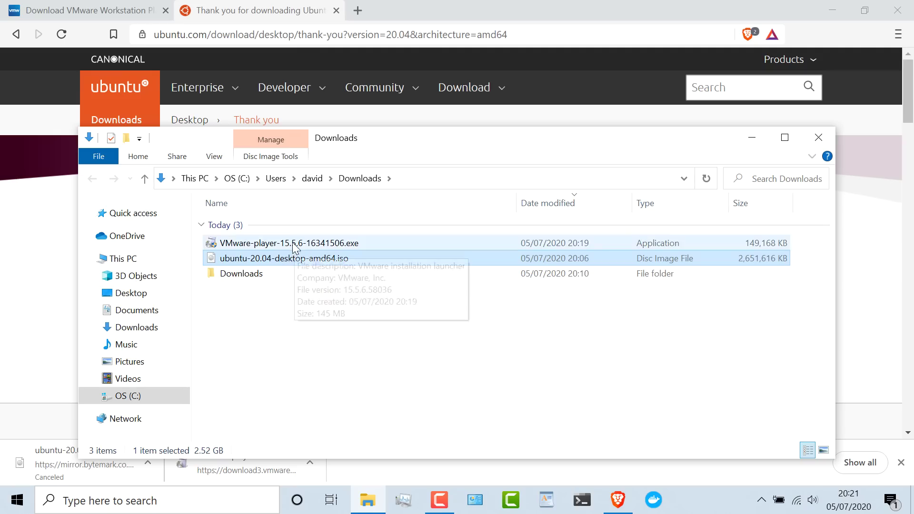
{"action": "left_click", "coordinate": [832, 11]}
{"action": "left_click", "coordinate": [298, 248]}
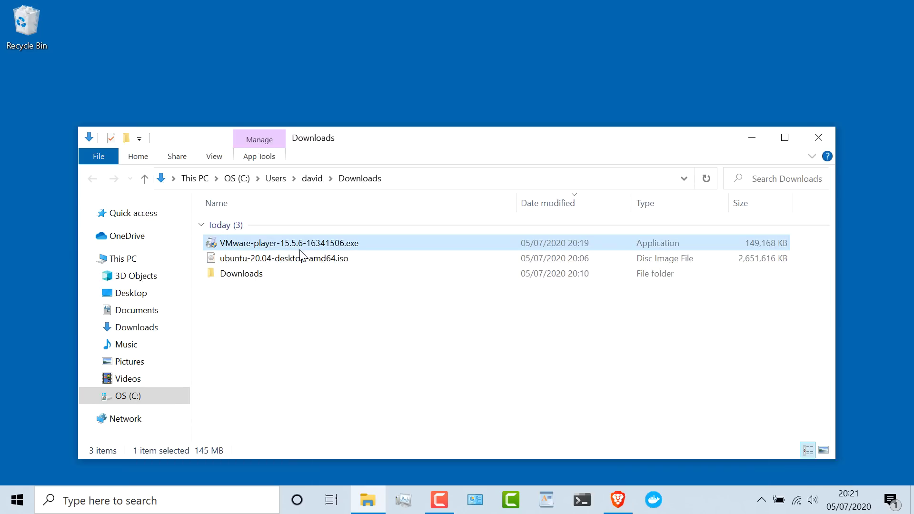
{"action": "left_click", "coordinate": [305, 261]}
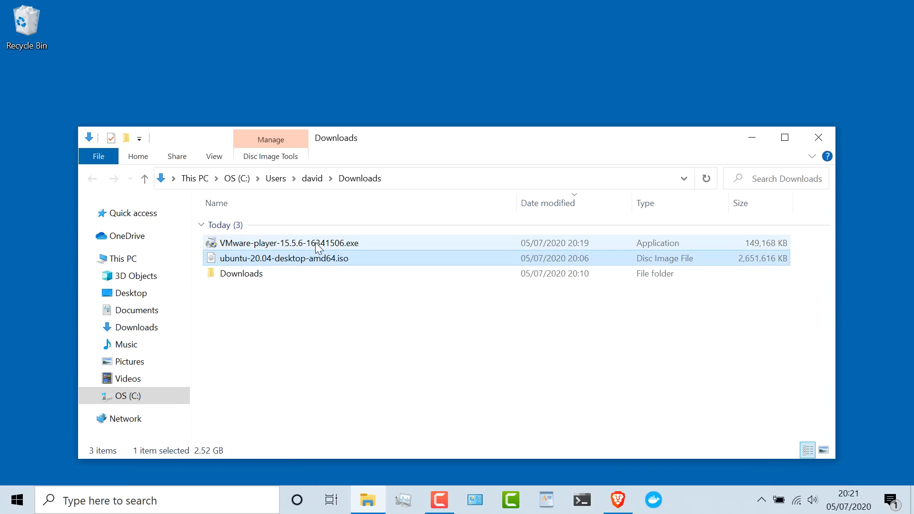
Run the VMware Player installer, approving the unverified-app and User Account Control prompts.
{"action": "double_click", "coordinate": [318, 243]}
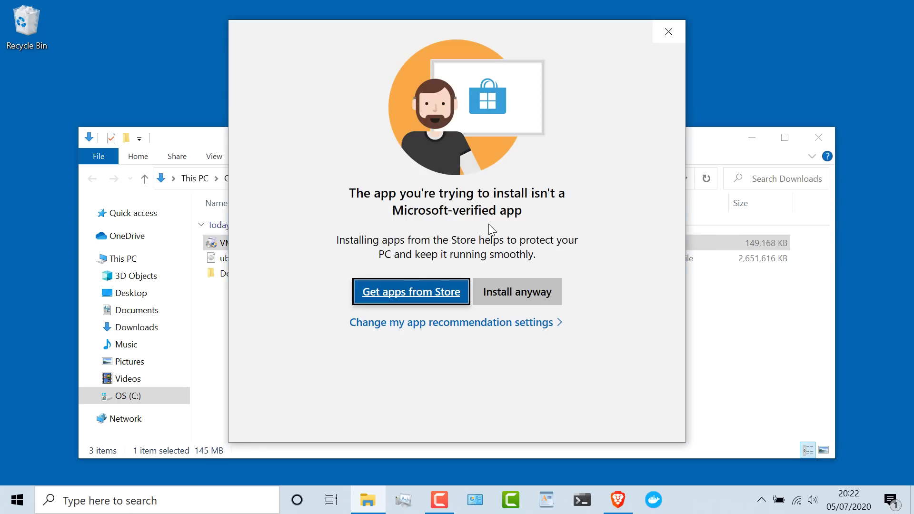
{"action": "left_click", "coordinate": [511, 295]}
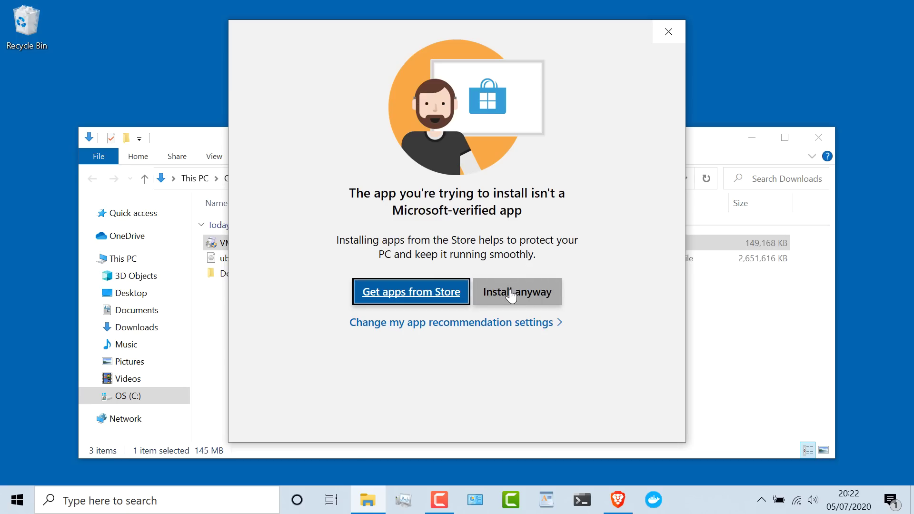
{"action": "left_click", "coordinate": [511, 295]}
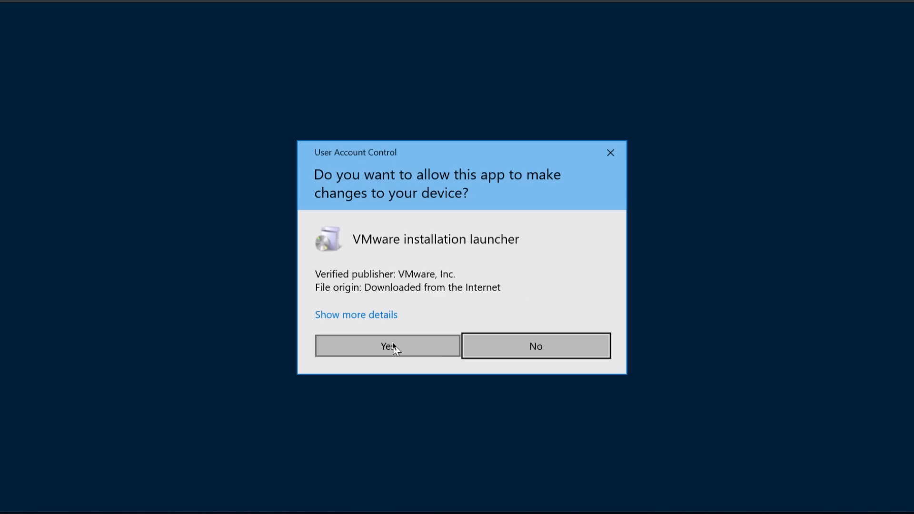
{"action": "left_click", "coordinate": [389, 346]}
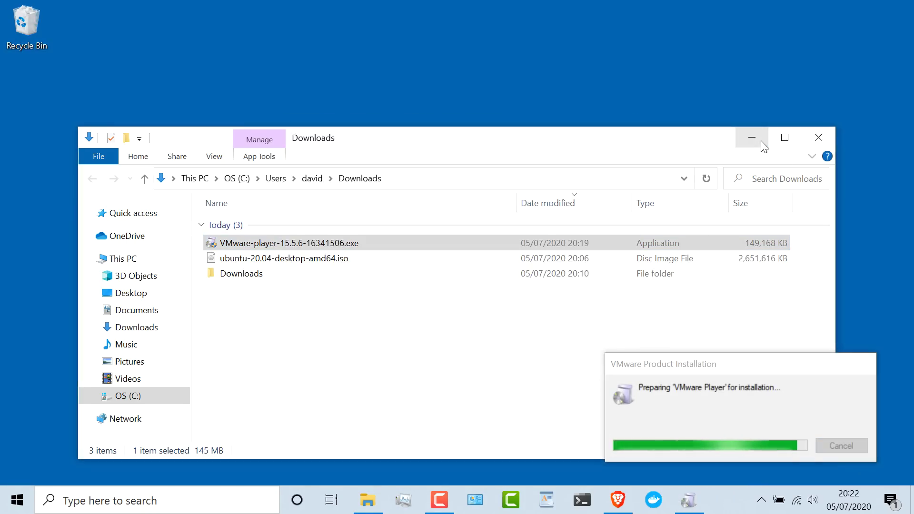
{"action": "left_click", "coordinate": [757, 139]}
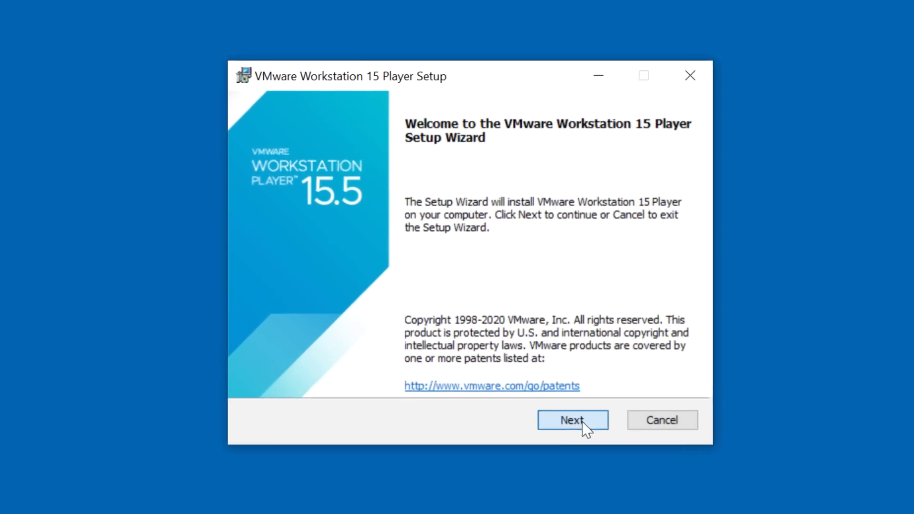
Accept the VMware Workstation 15 Player licence agreement.
{"action": "left_click", "coordinate": [535, 361]}
{"action": "left_click", "coordinate": [278, 388]}
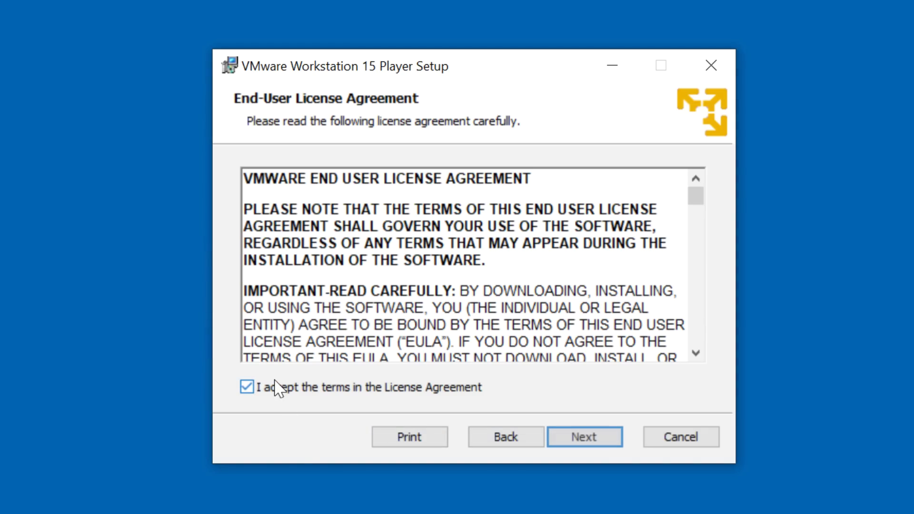
{"action": "left_click_drag", "start_coordinate": [696, 197], "coordinate": [700, 338]}
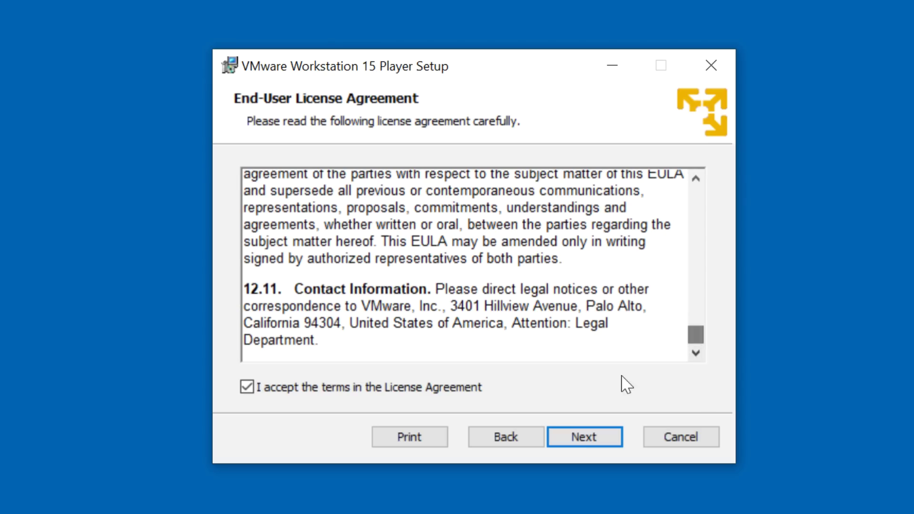
{"action": "left_click", "coordinate": [581, 432]}
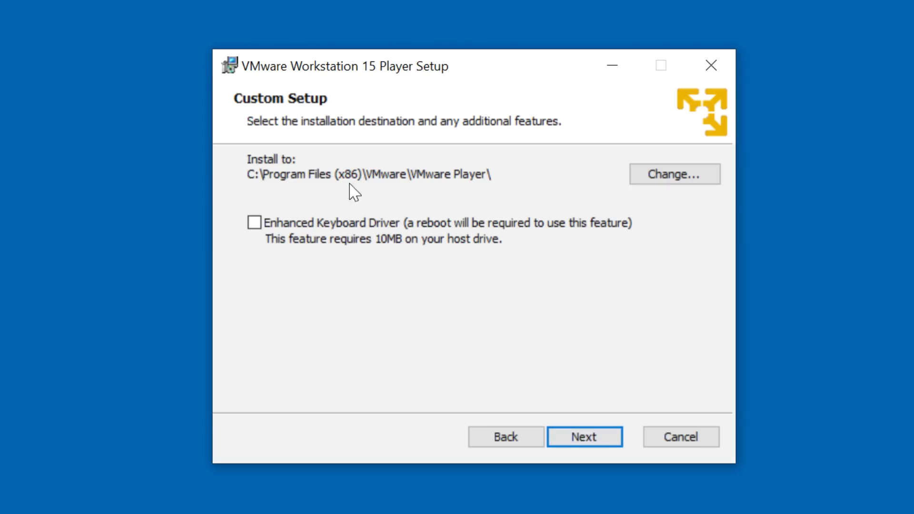
Keep the default install location, decline the CEIP, and keep both shortcuts.
{"action": "left_click", "coordinate": [585, 437]}
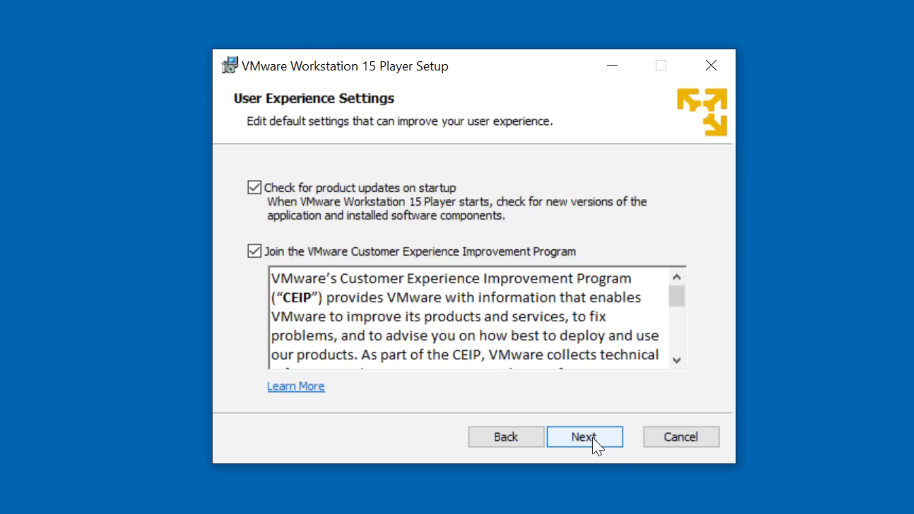
{"action": "left_click", "coordinate": [304, 255]}
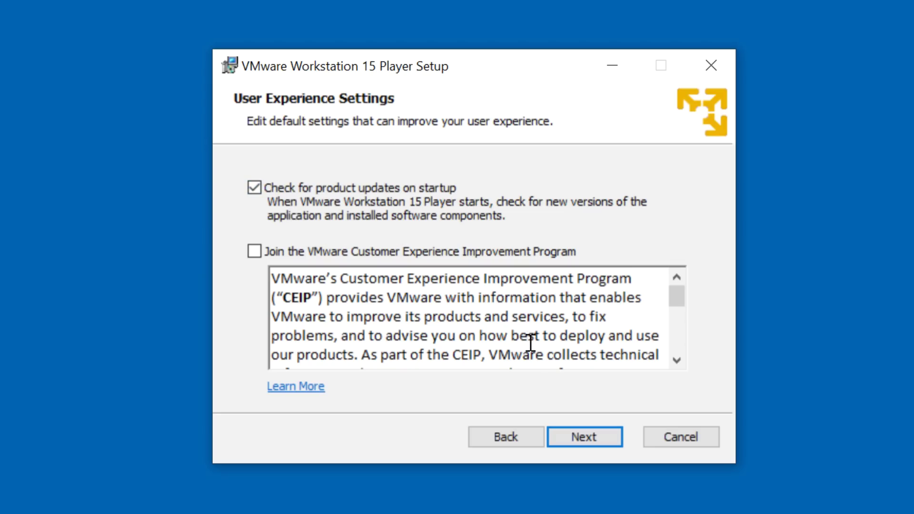
{"action": "left_click", "coordinate": [591, 443]}
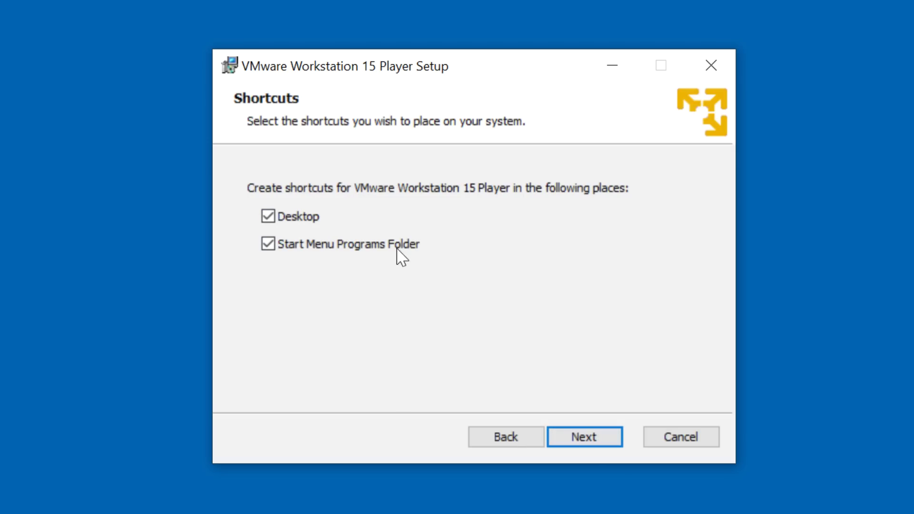
{"action": "left_click", "coordinate": [584, 437]}
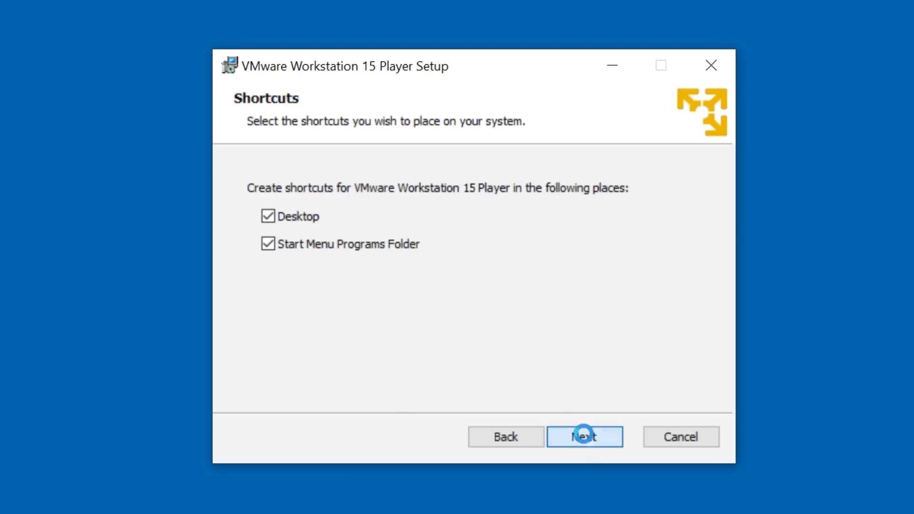
Open Control Panel's Network and Sharing Centre adapter list.
{"action": "left_click", "coordinate": [173, 507]}
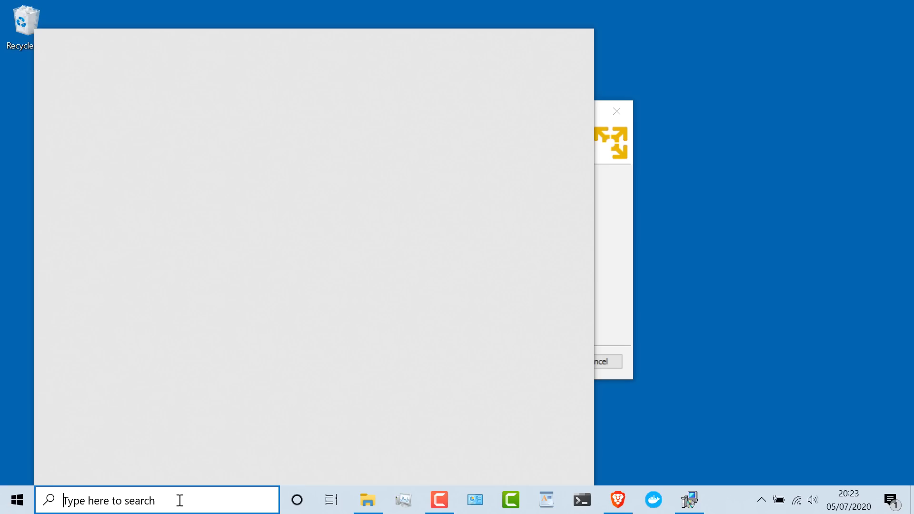
{"action": "type", "text": "contro"}
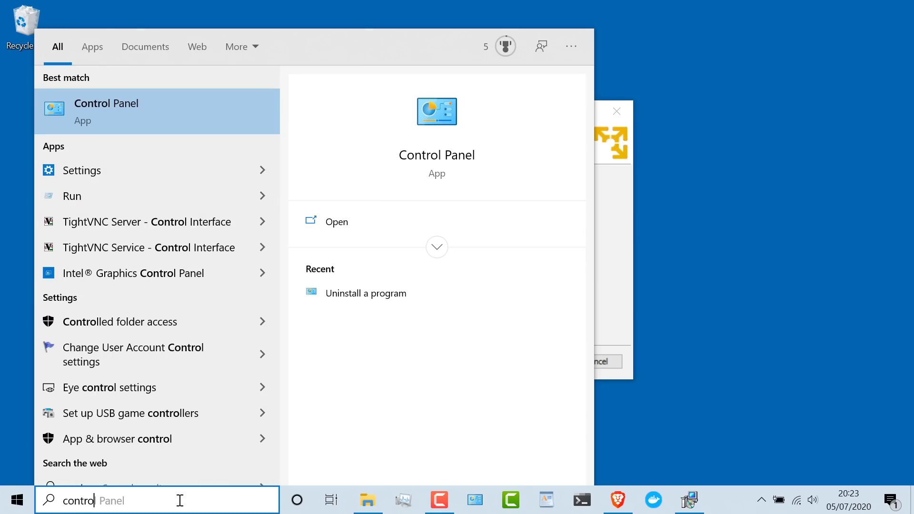
{"action": "left_click", "coordinate": [139, 94]}
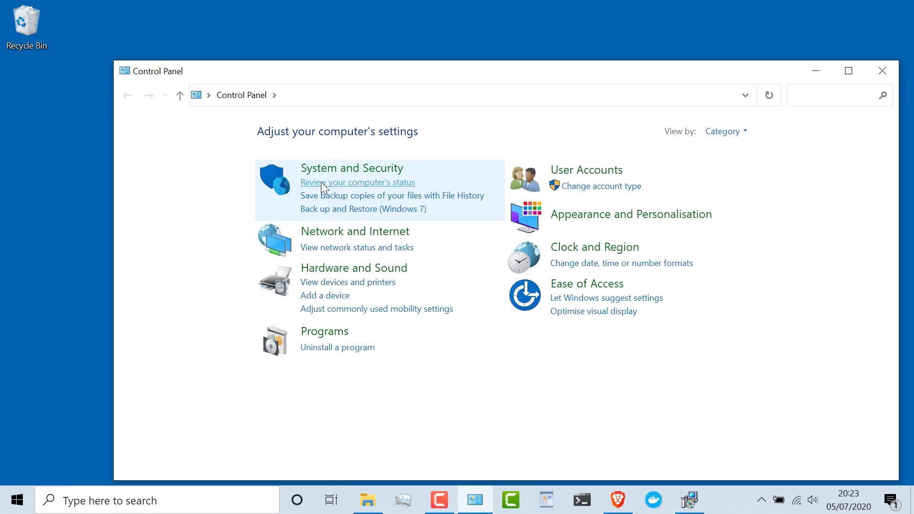
{"action": "left_click", "coordinate": [348, 232]}
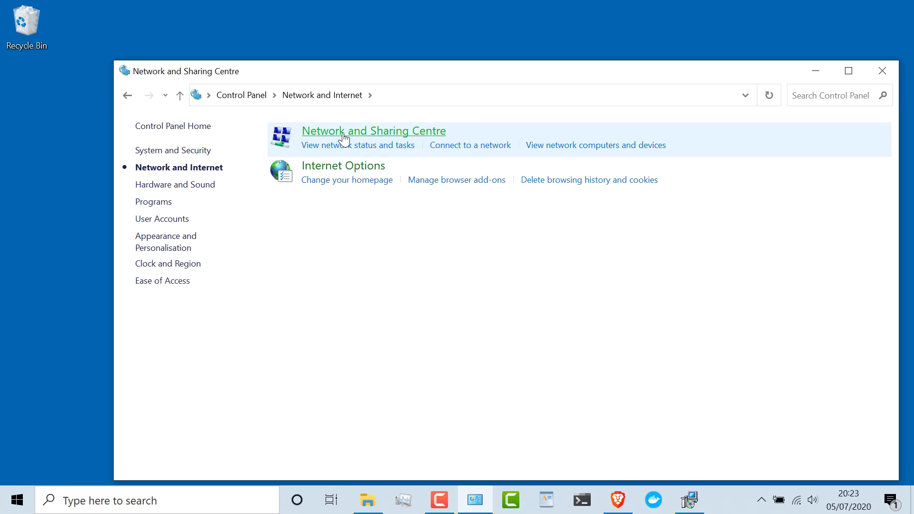
{"action": "left_click", "coordinate": [344, 138]}
{"action": "left_click", "coordinate": [207, 153]}
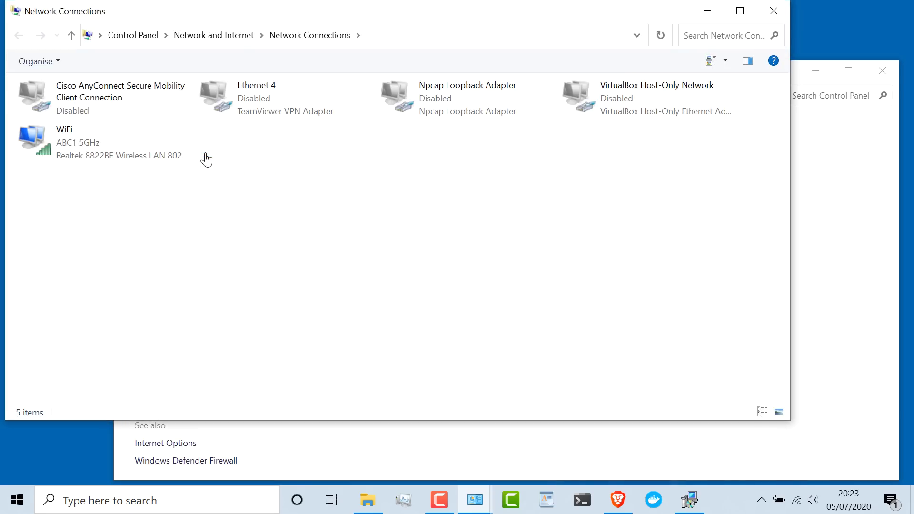
Minimise the Network and Sharing Centre and select the WiFi and VirtualBox Host-Only adapters.
{"action": "left_click", "coordinate": [825, 76]}
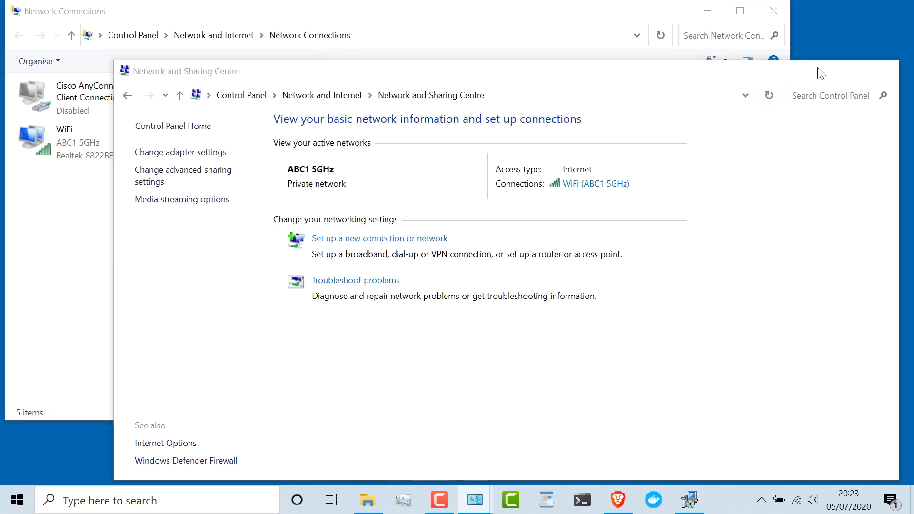
{"action": "left_click", "coordinate": [817, 72]}
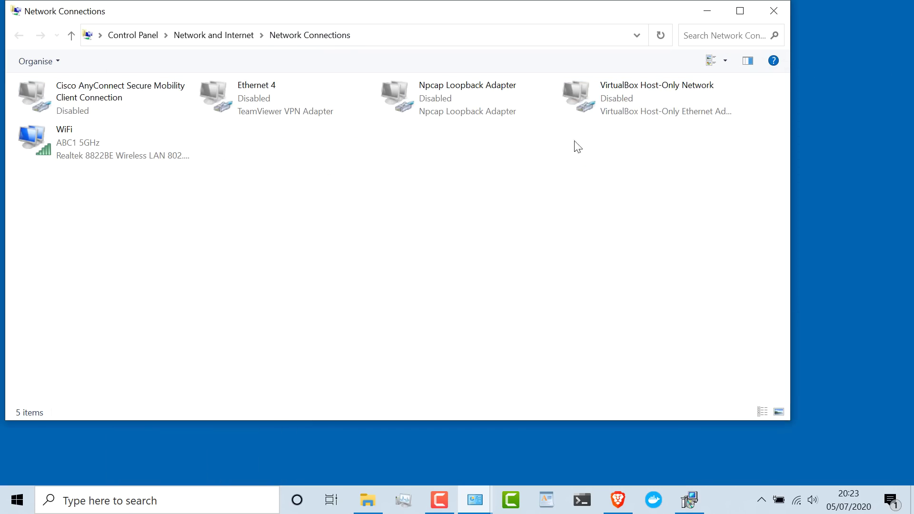
{"action": "left_click", "coordinate": [96, 132]}
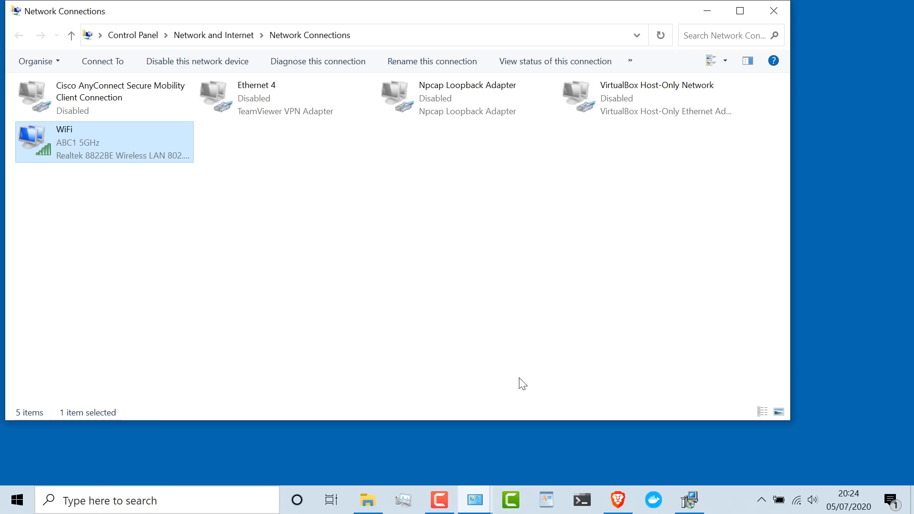
{"action": "left_click", "coordinate": [612, 101]}
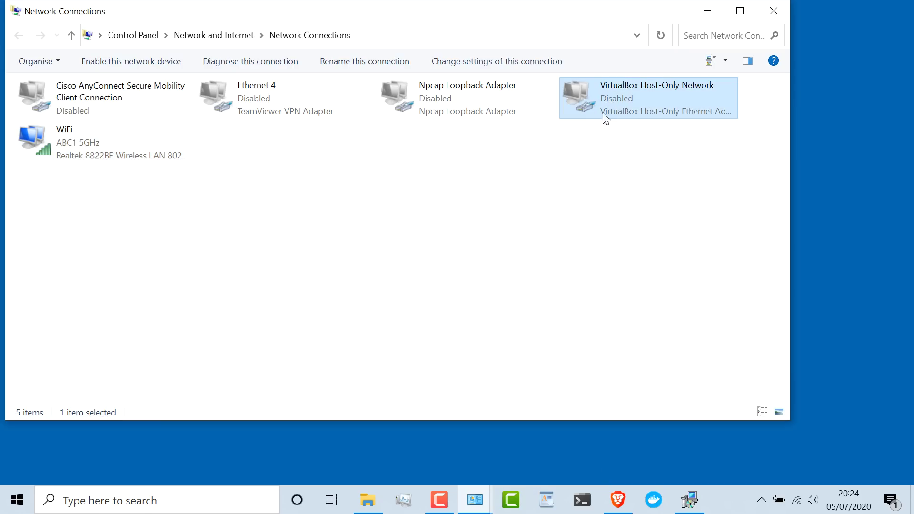
Move the setup dialog aside and begin installing VMware Workstation 15 Player.
{"action": "left_click", "coordinate": [700, 501]}
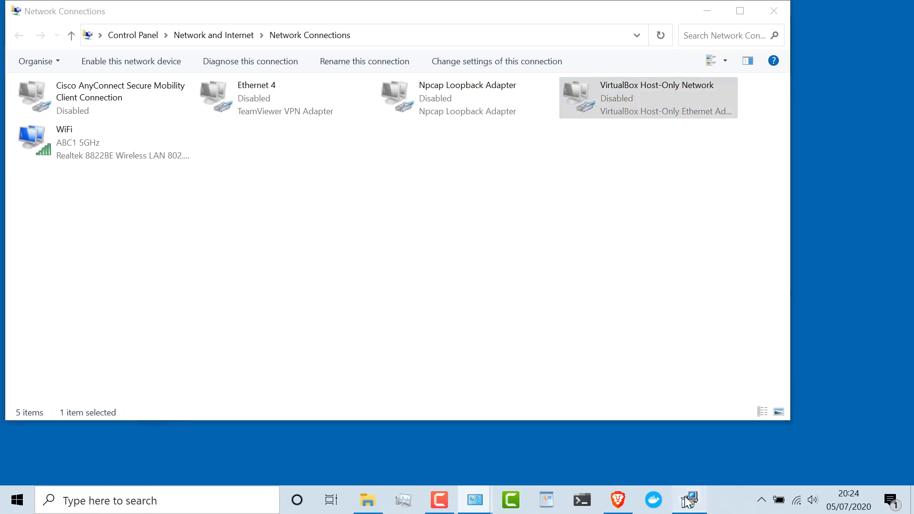
{"action": "left_click_drag", "start_coordinate": [556, 144], "coordinate": [625, 152]}
{"action": "left_click", "coordinate": [659, 403]}
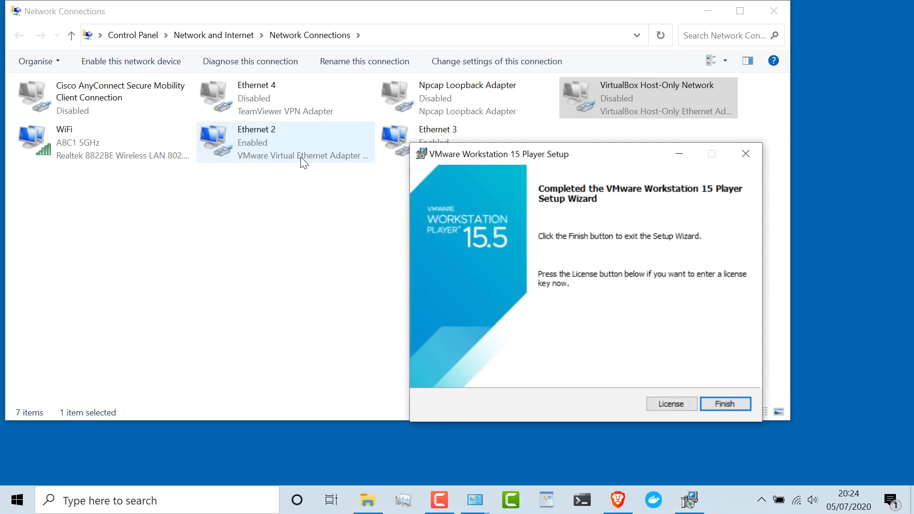
Check the new Ethernet 2 and Ethernet 3 adapters, finish setup, and minimise Network Connections.
{"action": "left_click", "coordinate": [302, 159]}
{"action": "left_click", "coordinate": [427, 157]}
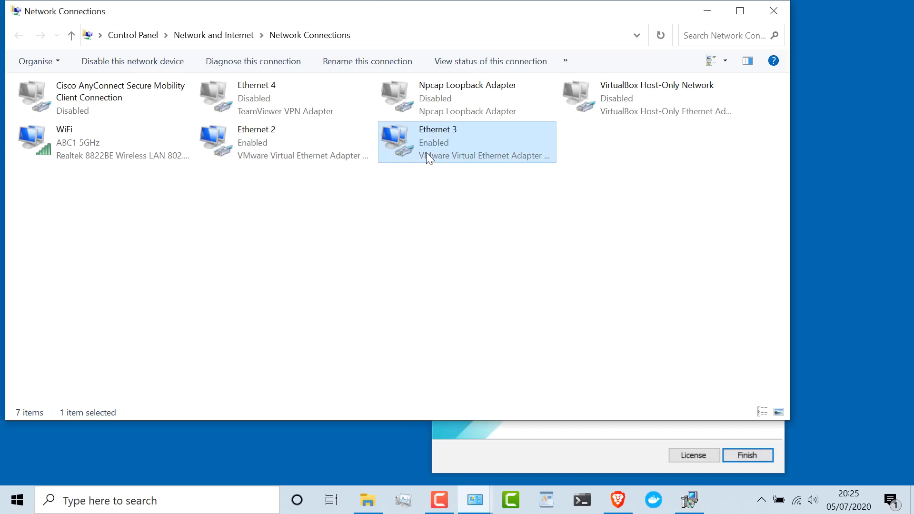
{"action": "left_click", "coordinate": [646, 454]}
{"action": "left_click", "coordinate": [746, 453]}
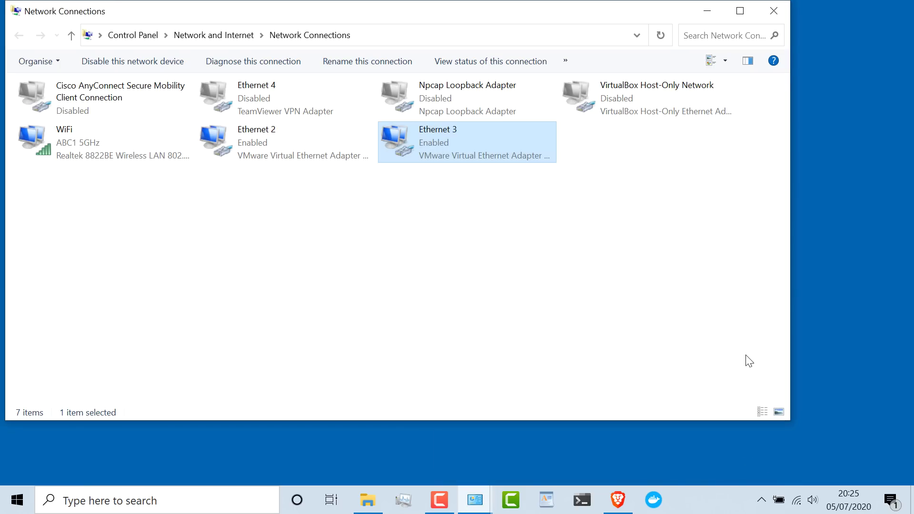
{"action": "left_click", "coordinate": [710, 11]}
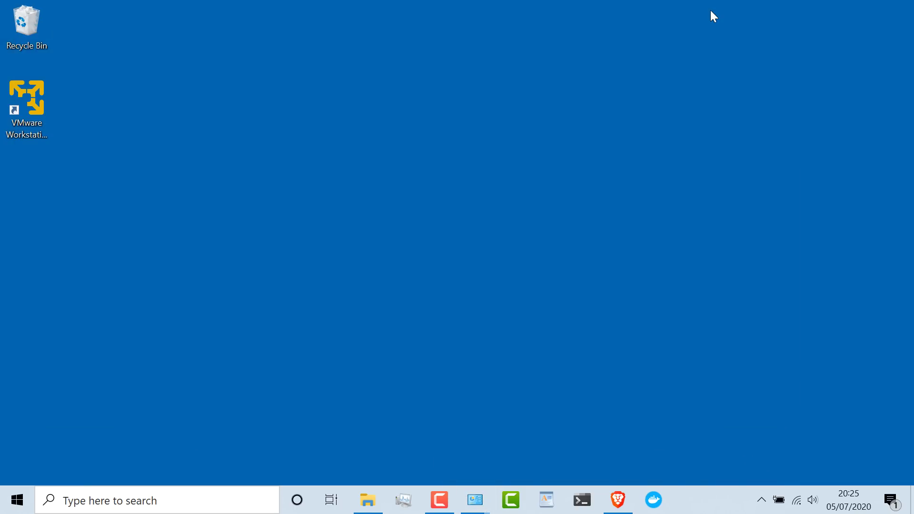
Launch VMware Workstation 15 Player from its desktop shortcut and centre its window.
{"action": "left_click", "coordinate": [33, 128]}
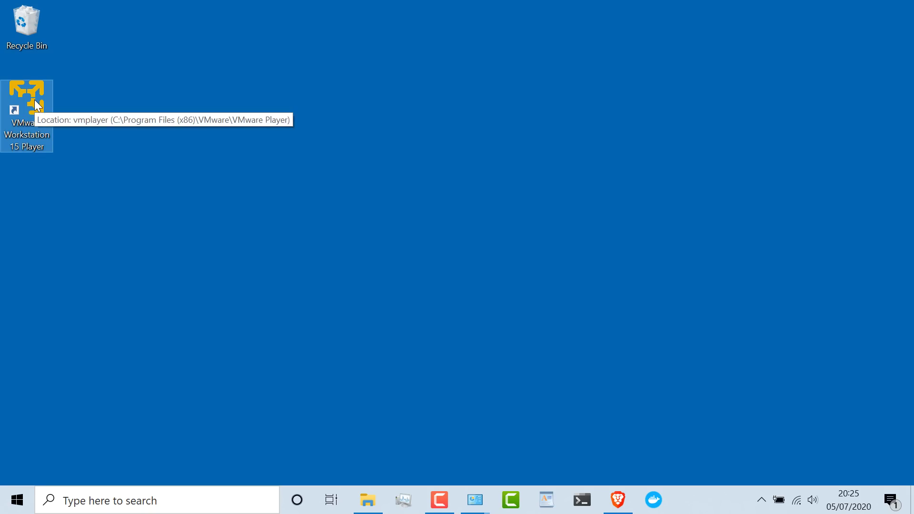
{"action": "double_click", "coordinate": [37, 105]}
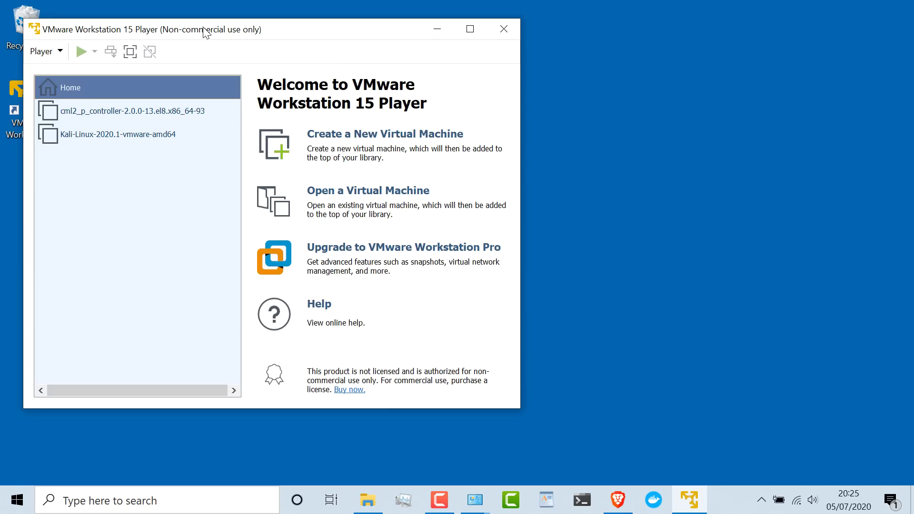
{"action": "left_click_drag", "start_coordinate": [205, 30], "coordinate": [278, 59]}
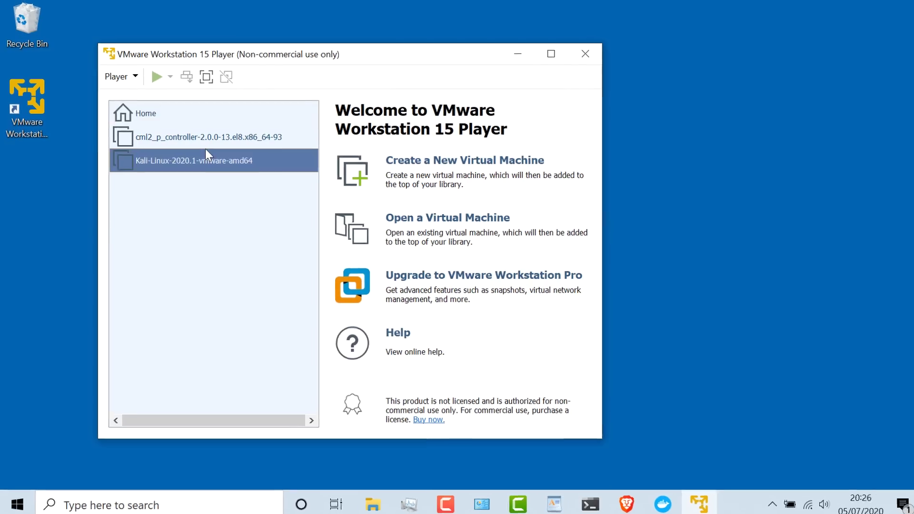
Look over the cml2 and Kali-Linux virtual machines in the library, then return to Home.
{"action": "left_click", "coordinate": [204, 138]}
{"action": "left_click", "coordinate": [253, 151]}
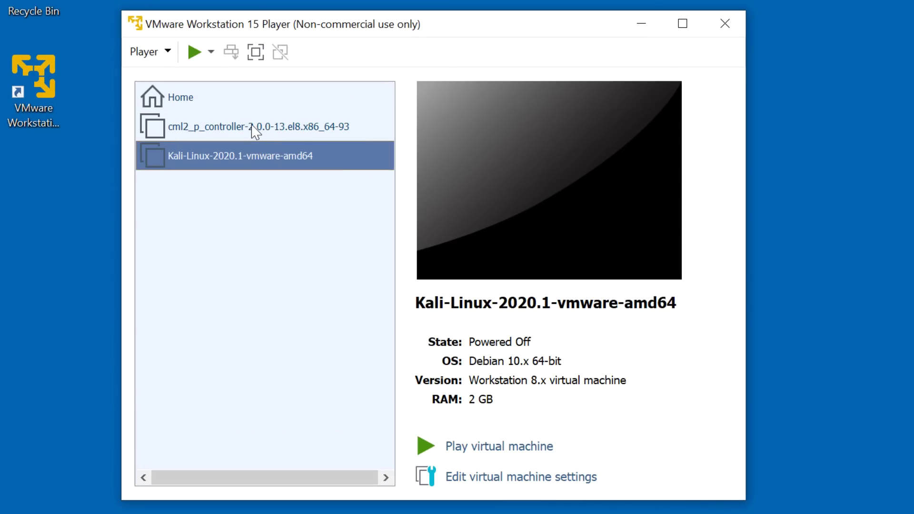
{"action": "left_click", "coordinate": [254, 131]}
{"action": "left_click", "coordinate": [230, 95]}
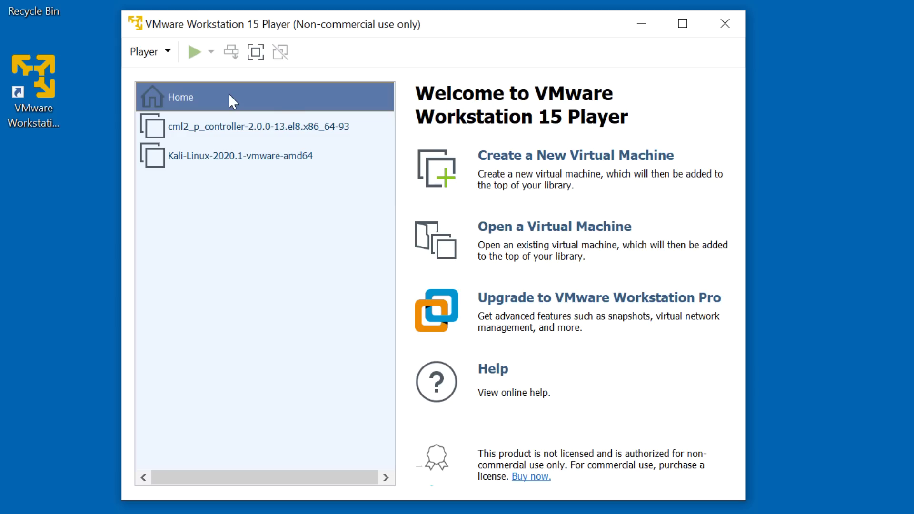
{"action": "left_click", "coordinate": [272, 139]}
{"action": "left_click", "coordinate": [271, 150]}
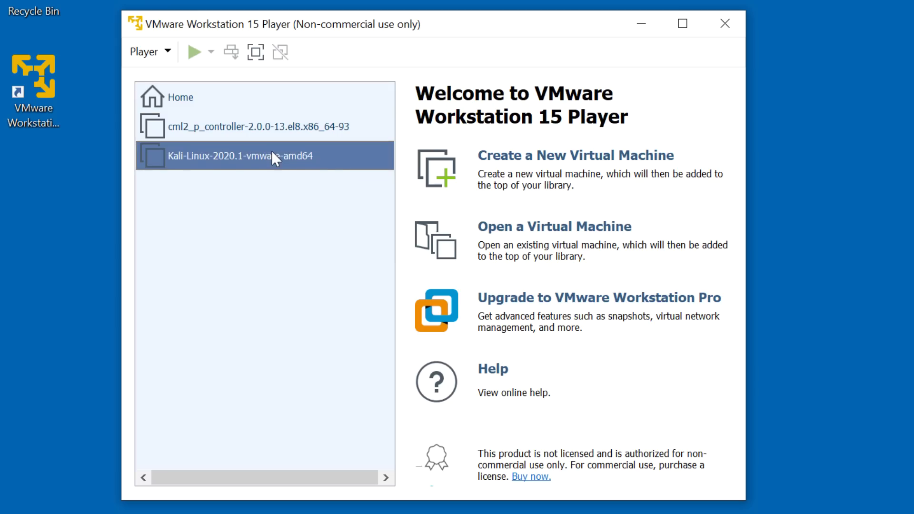
{"action": "left_click", "coordinate": [257, 104]}
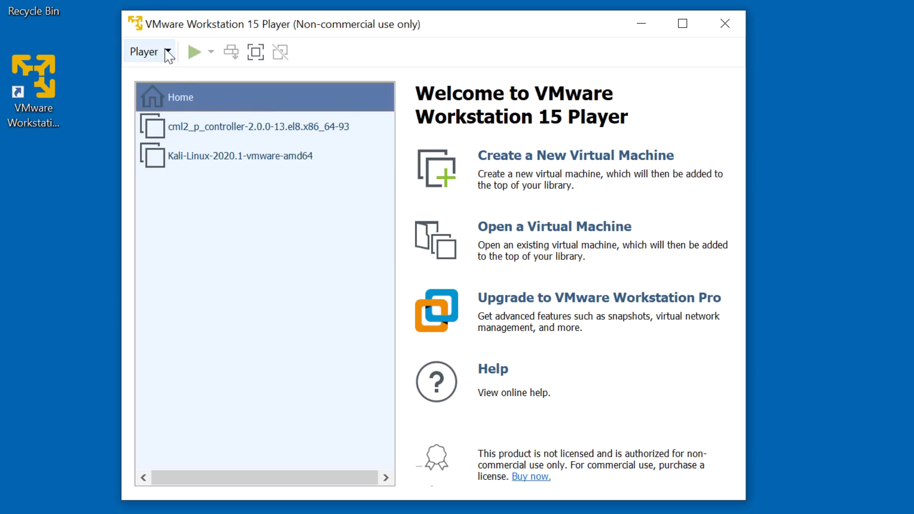
Launch the New Virtual Machine wizard from the Player > File menu.
{"action": "left_click", "coordinate": [168, 54]}
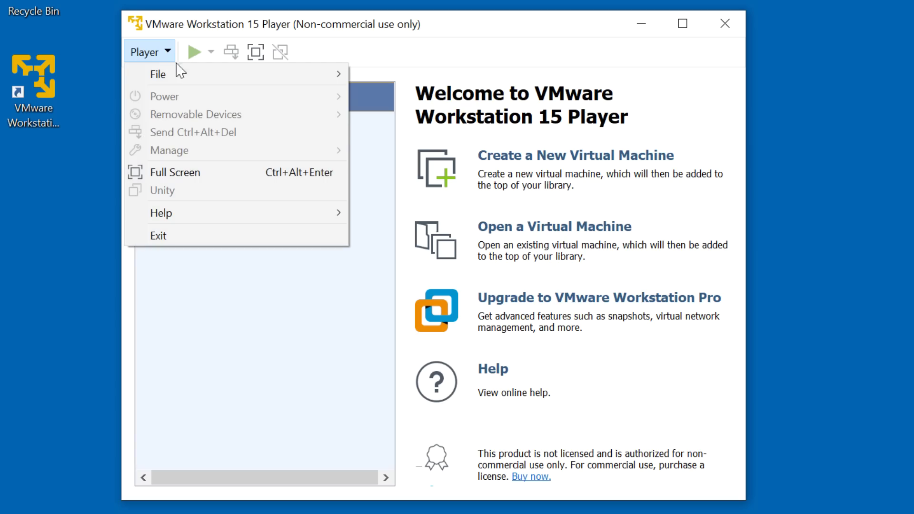
{"action": "mouse_move", "coordinate": [188, 79]}
{"action": "left_click", "coordinate": [412, 81]}
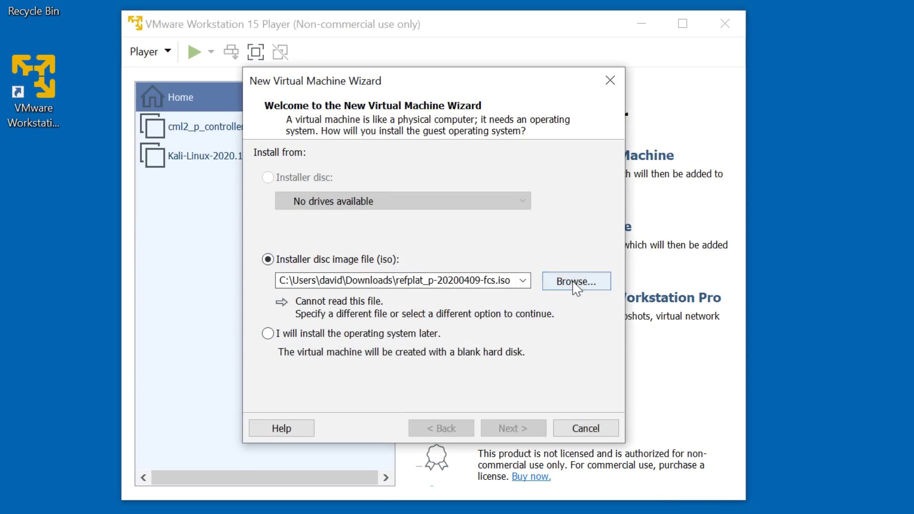
Use ubuntu-20.04-desktop-amd64.iso as the installer image, detected as Ubuntu 64-bit 20.04 Easy Install.
{"action": "left_click", "coordinate": [573, 283]}
{"action": "left_click", "coordinate": [522, 219]}
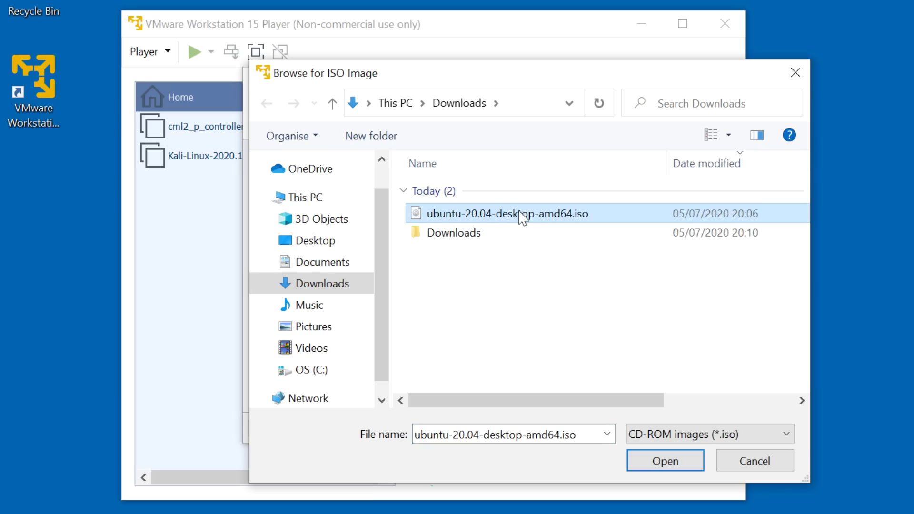
{"action": "left_click", "coordinate": [667, 461]}
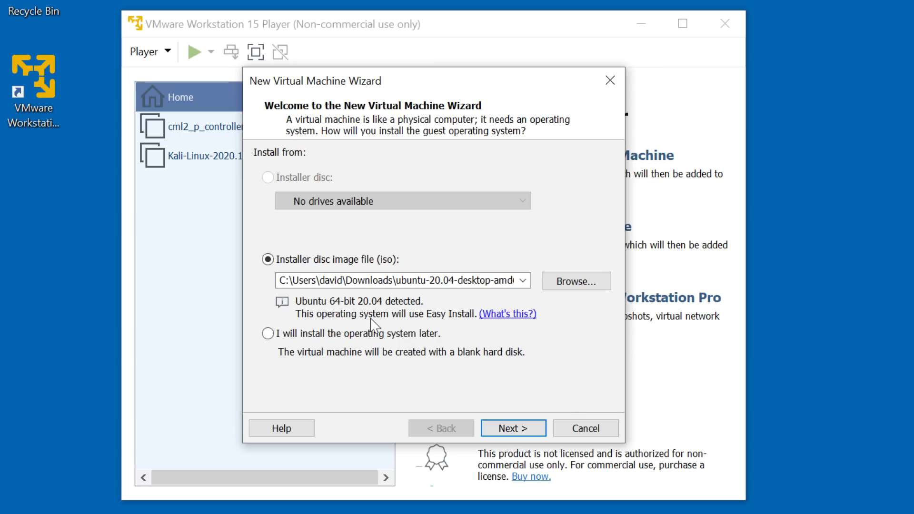
{"action": "left_click", "coordinate": [491, 315]}
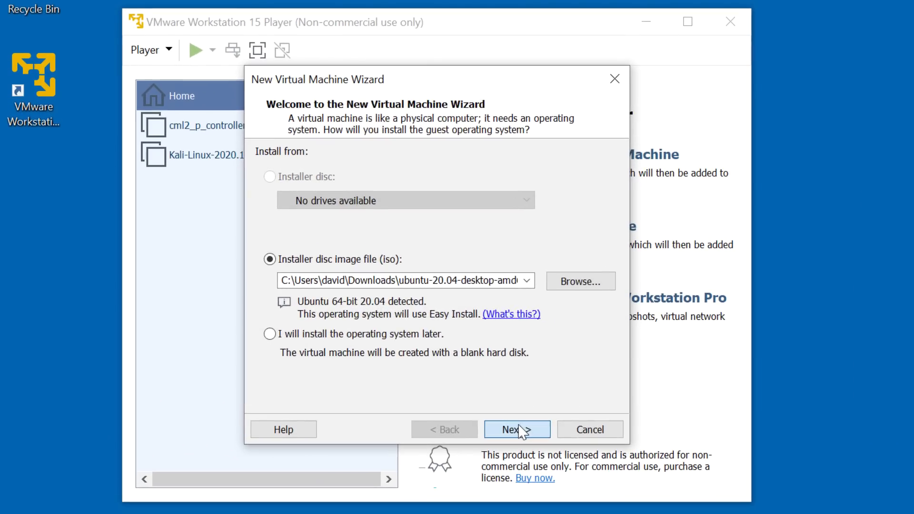
Enter the Easy Install account details: the user's name and a confirmed password.
{"action": "left_click", "coordinate": [519, 429]}
{"action": "type", "text": "David"}
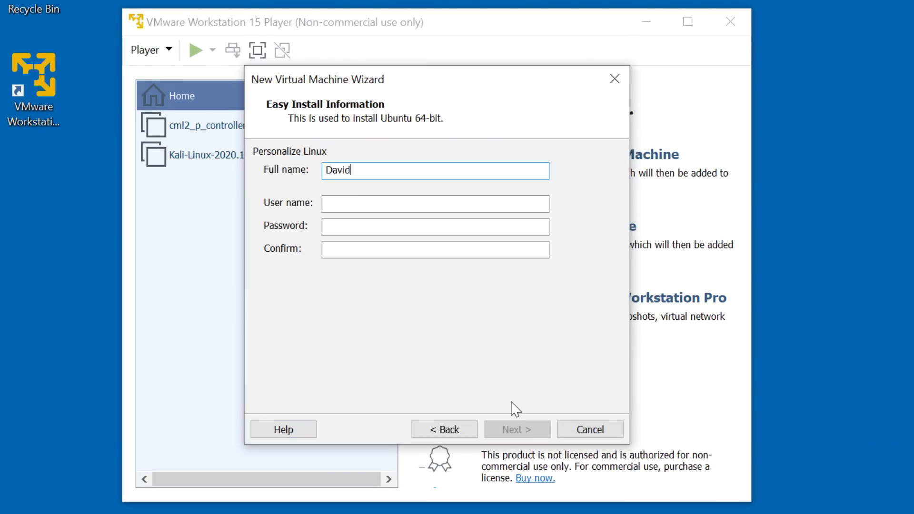
{"action": "type", "text": "da"}
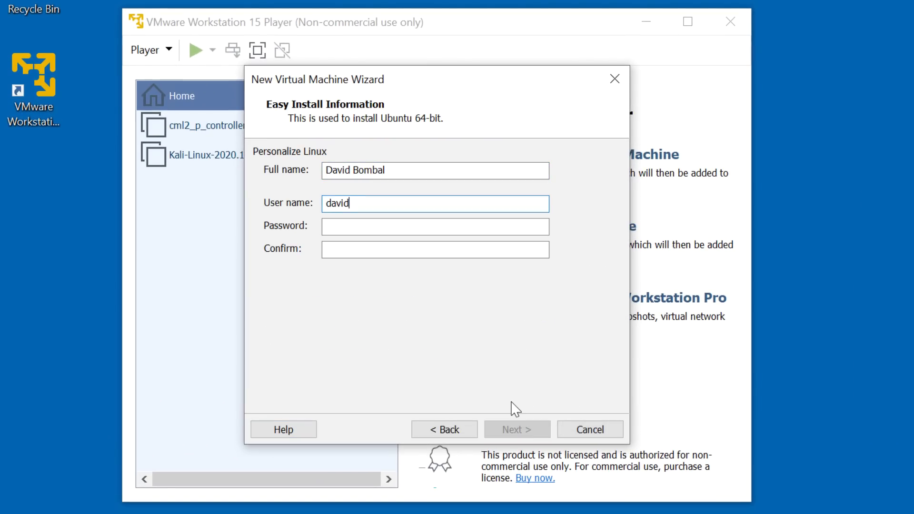
{"action": "key", "text": "Tab"}
{"action": "type", "text": "*****"}
{"action": "key", "text": "Tab"}
{"action": "type", "text": "*****"}
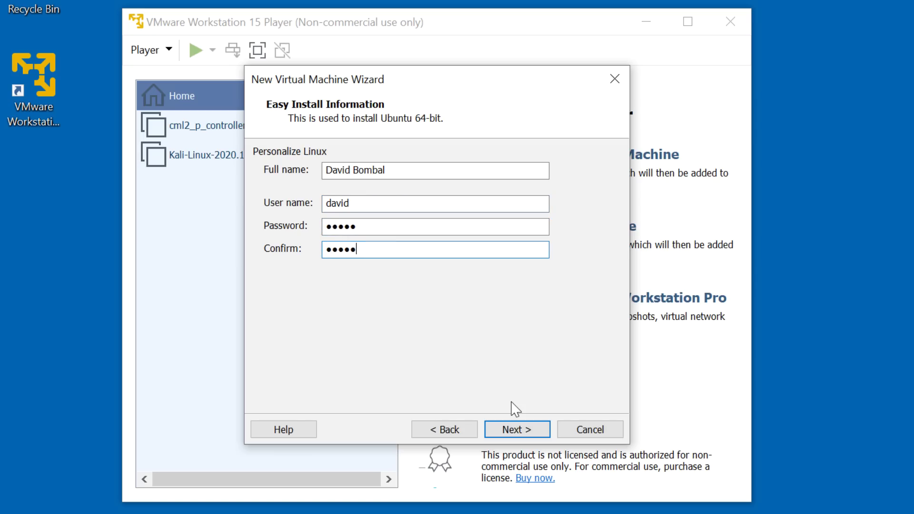
{"action": "left_click", "coordinate": [514, 429]}
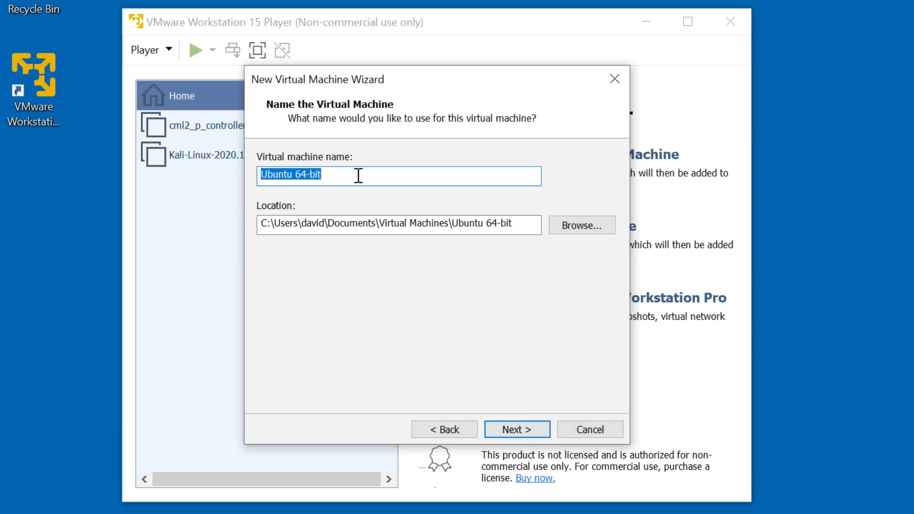
Name the virtual machine 'Ubuntu 64-bit 20.04' and move on to disk capacity.
{"action": "left_click", "coordinate": [359, 176]}
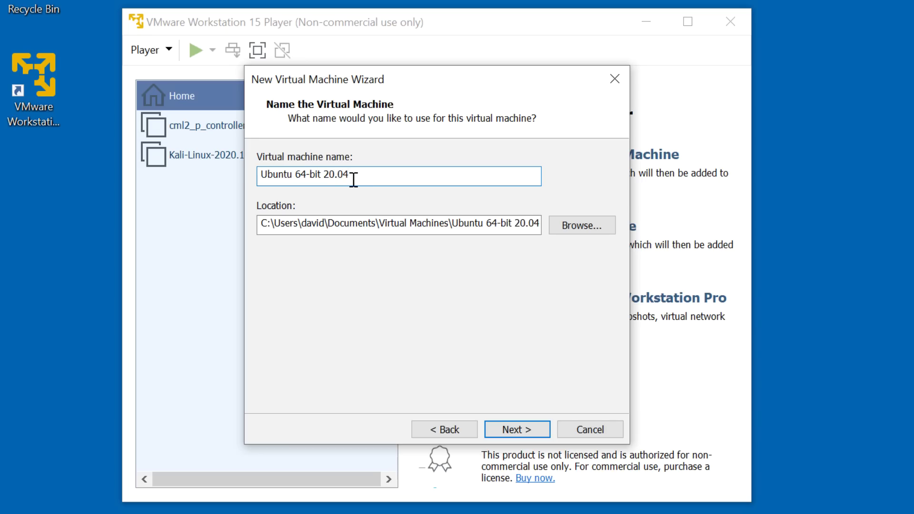
{"action": "left_click_drag", "start_coordinate": [279, 223], "coordinate": [558, 227]}
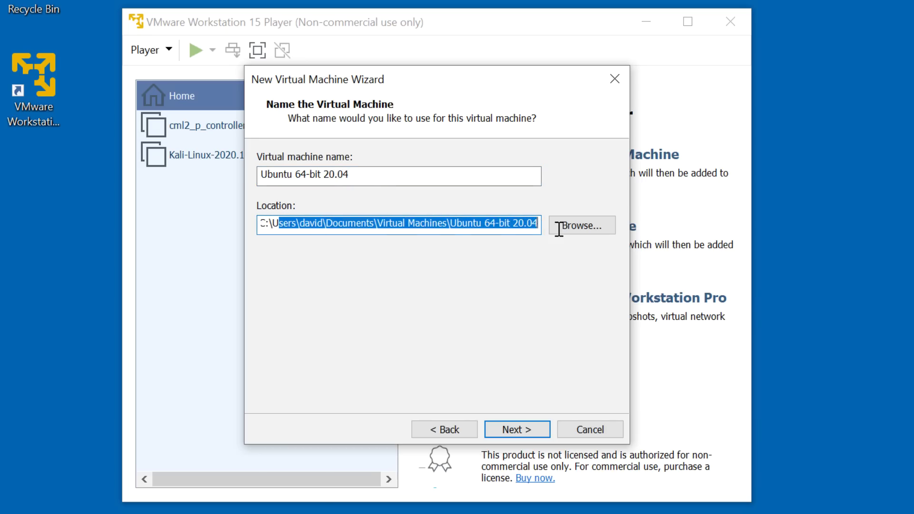
{"action": "left_click", "coordinate": [525, 433]}
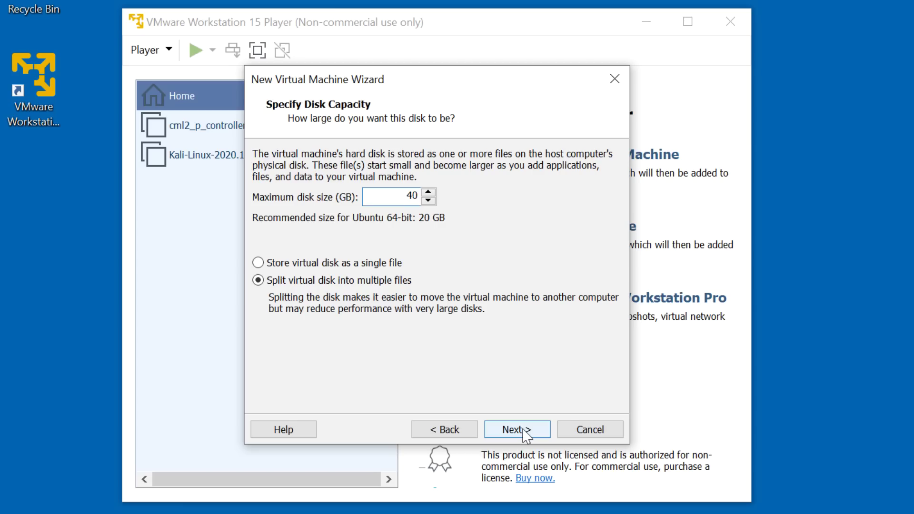
Keep the 40 GB virtual disk stored as a single file and go to the summary.
{"action": "left_click", "coordinate": [362, 267]}
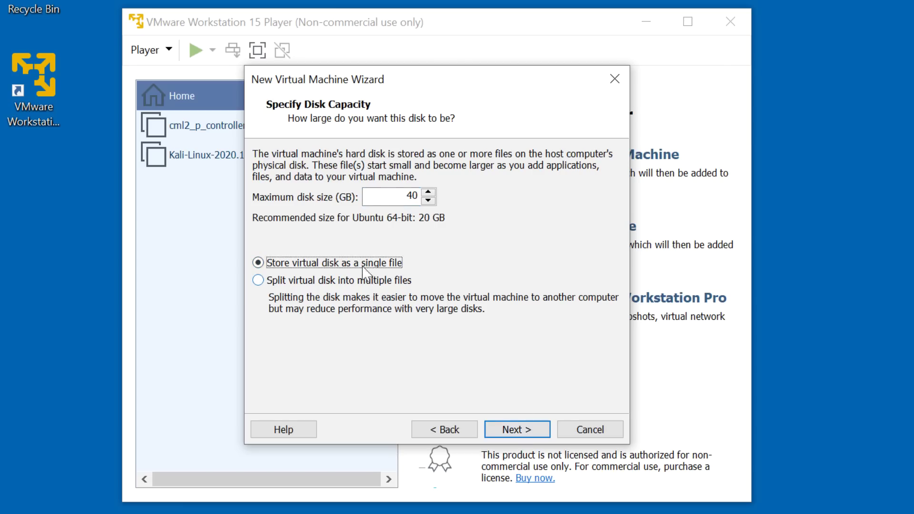
{"action": "left_click", "coordinate": [305, 281]}
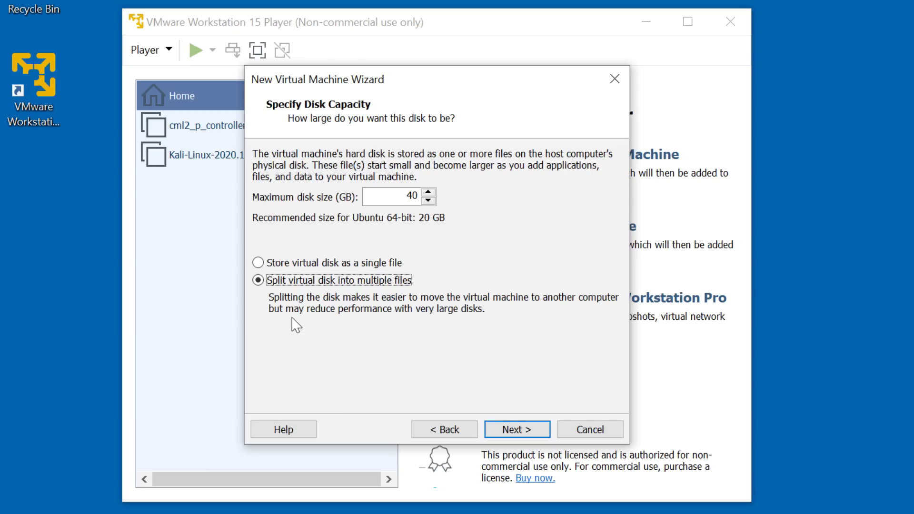
{"action": "left_click", "coordinate": [328, 263]}
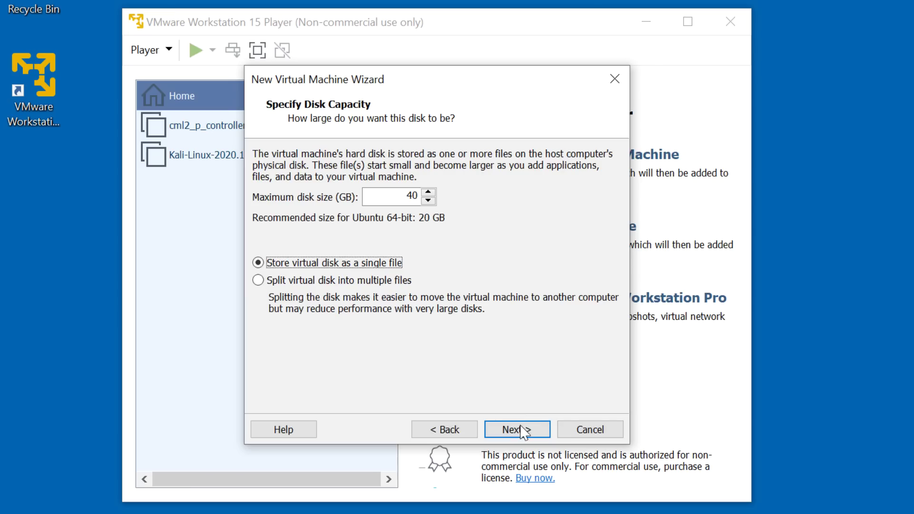
{"action": "left_click", "coordinate": [522, 429]}
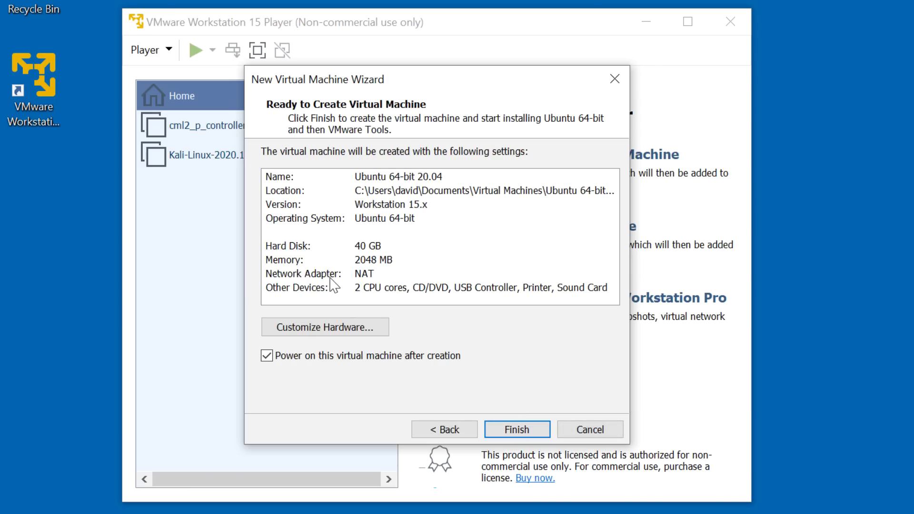
In Customize Hardware, switch the network adapter connection from NAT to Bridged.
{"action": "left_click", "coordinate": [373, 329]}
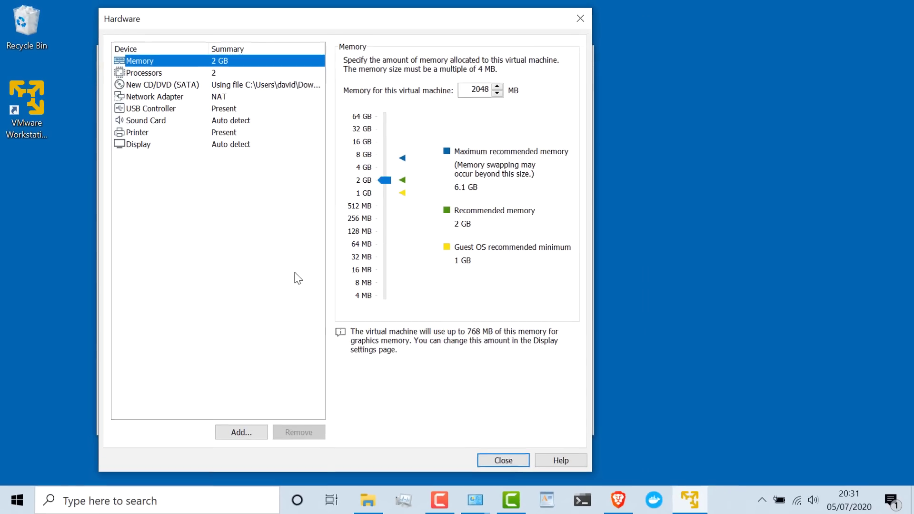
{"action": "left_click", "coordinate": [181, 97]}
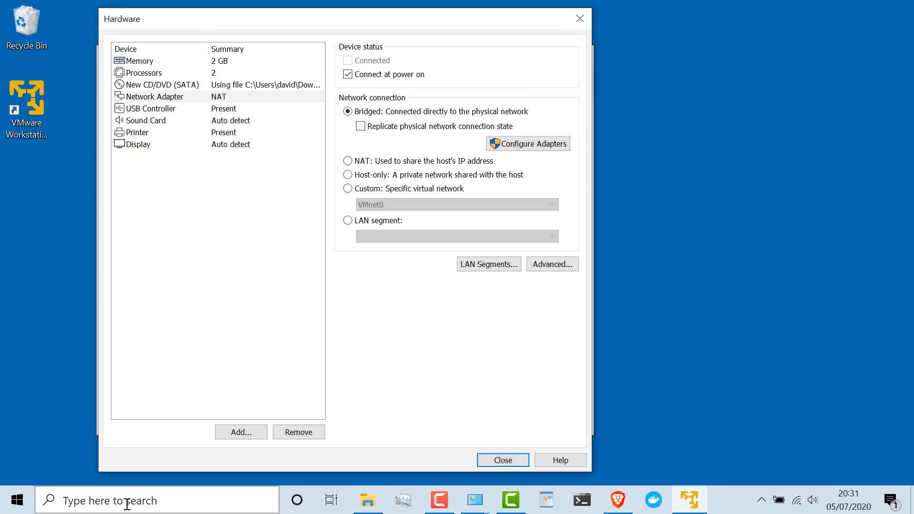
{"action": "left_click", "coordinate": [127, 505]}
Open Command Prompt via search and run ipconfig.
{"action": "type", "text": "cmd"}
{"action": "key", "text": "Return"}
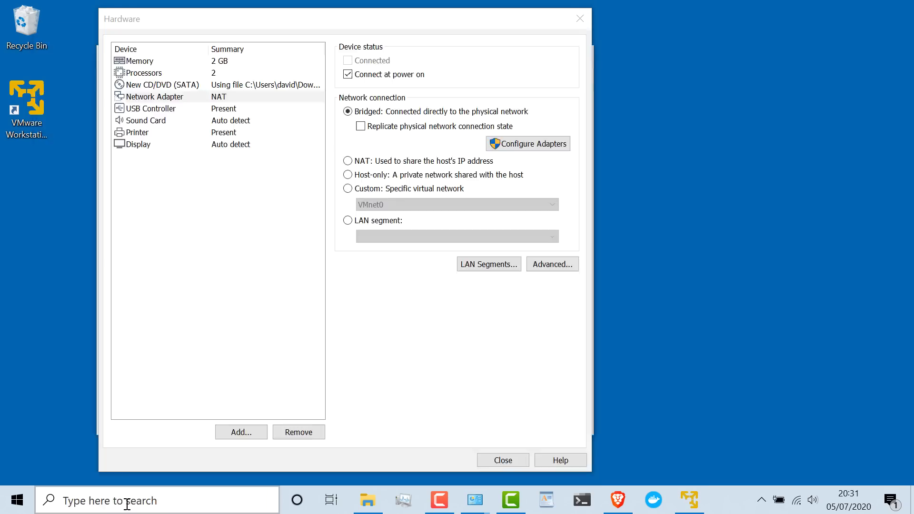
{"action": "type", "text": "ipconfi"}
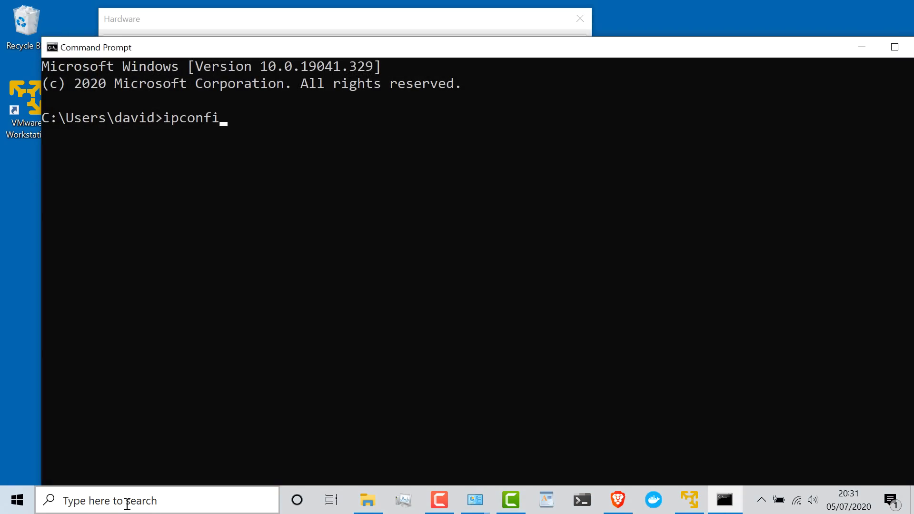
{"action": "type", "text": "g"}
{"action": "key", "text": "Return"}
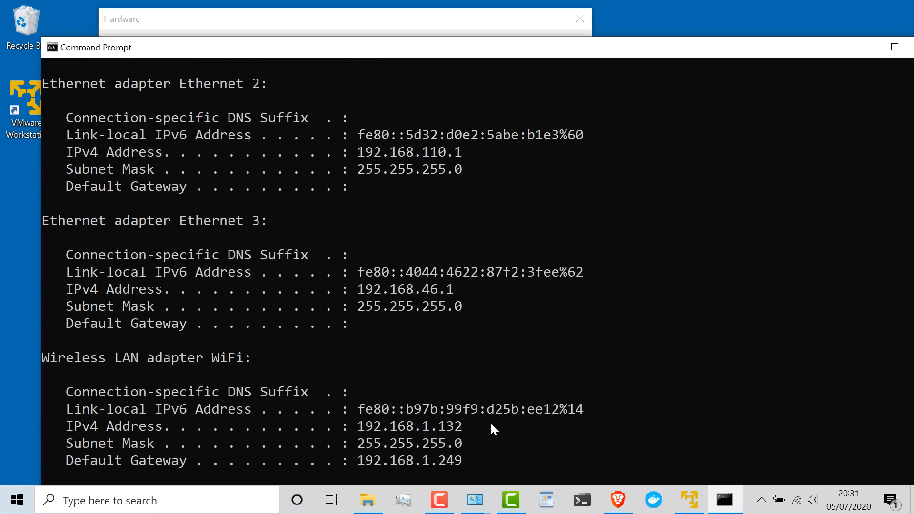
Find the WiFi adapter's IPv4 address 192.168.1.132, then minimize the console.
{"action": "left_click_drag", "start_coordinate": [489, 430], "coordinate": [61, 425]}
{"action": "left_click_drag", "start_coordinate": [276, 357], "coordinate": [46, 360]}
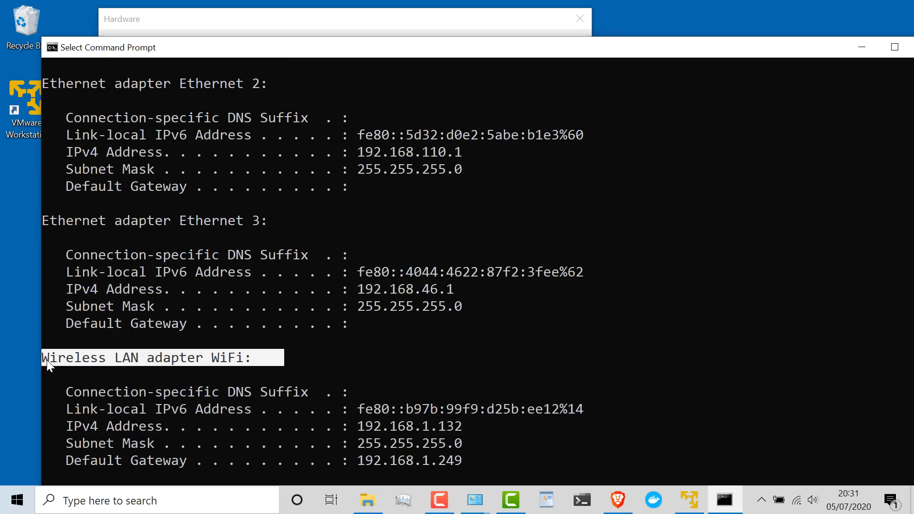
{"action": "left_click_drag", "start_coordinate": [485, 426], "coordinate": [52, 430]}
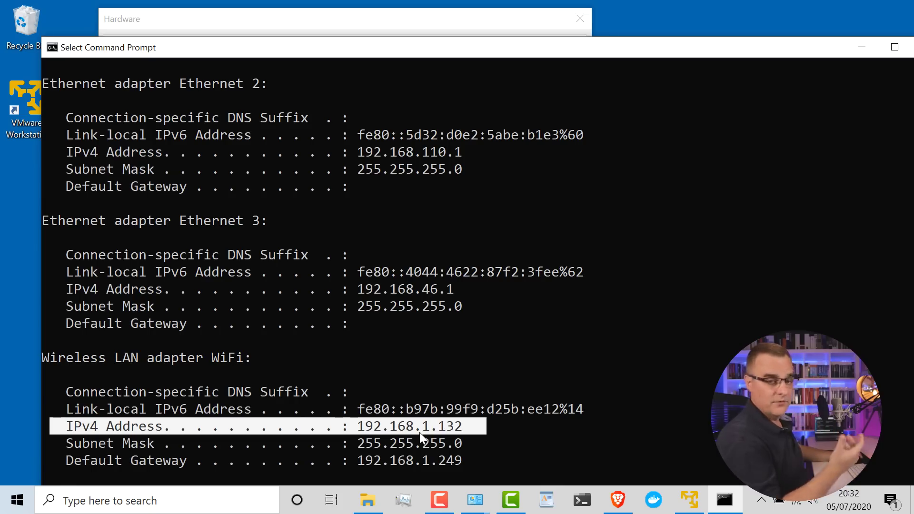
{"action": "left_click", "coordinate": [859, 51]}
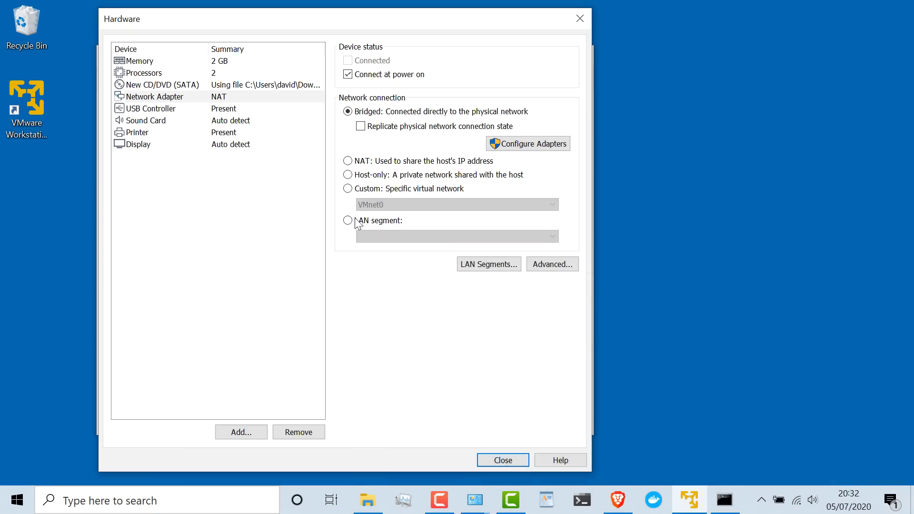
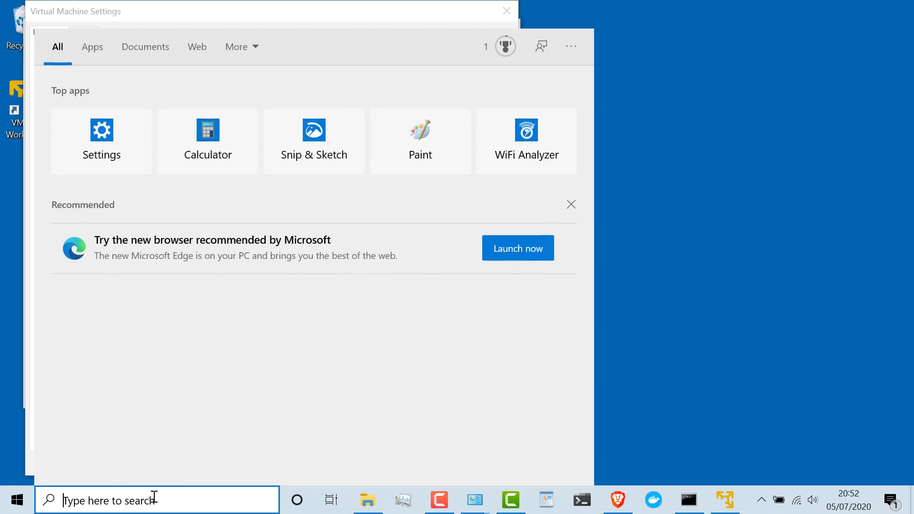
Check the Windows host's specs in This PC properties (8.00 GB RAM, Core i7), then minimize.
{"action": "type", "text": "my pc"}
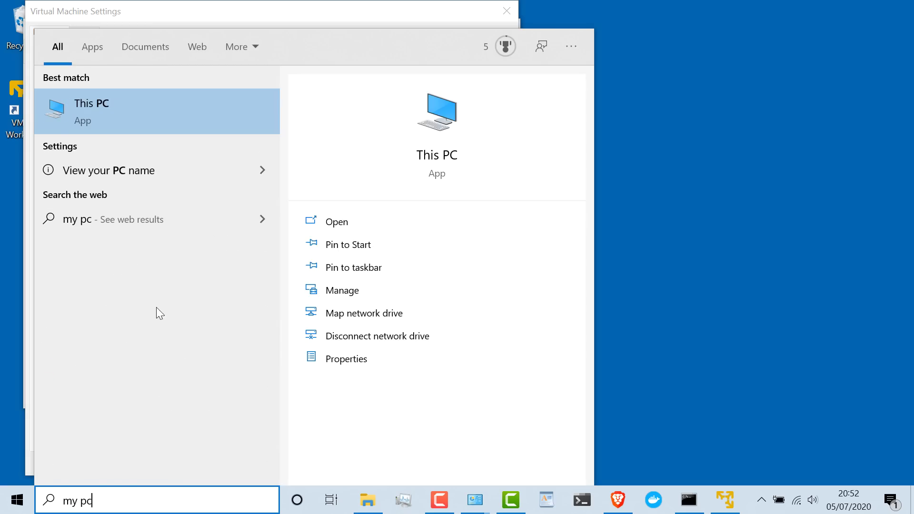
{"action": "right_click", "coordinate": [161, 112]}
{"action": "left_click", "coordinate": [230, 242]}
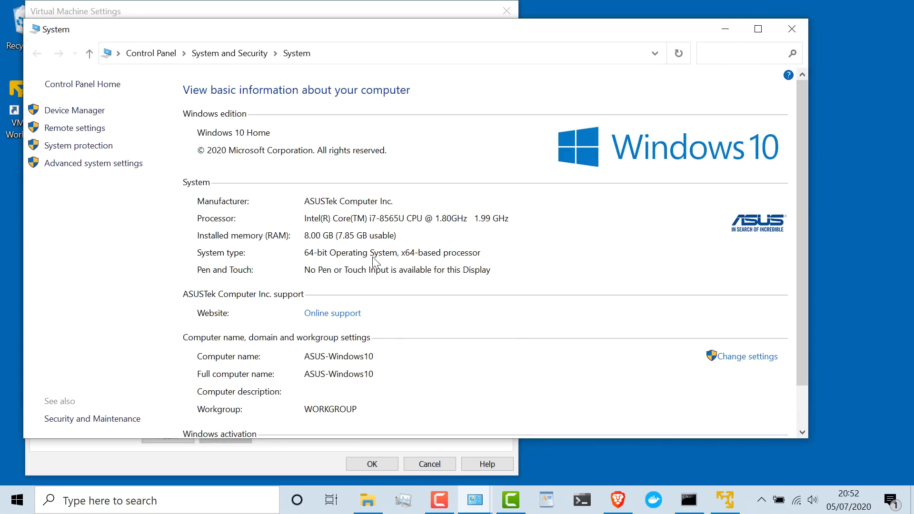
{"action": "left_click", "coordinate": [724, 33]}
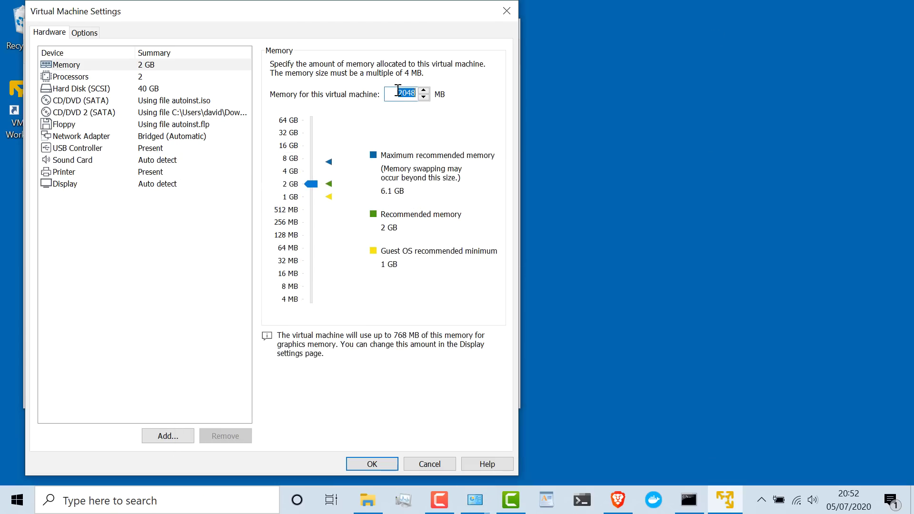
Raise the VM's memory from 2048 MB to 4 GB and bring up the processor settings.
{"action": "left_click_drag", "start_coordinate": [311, 184], "coordinate": [306, 168]}
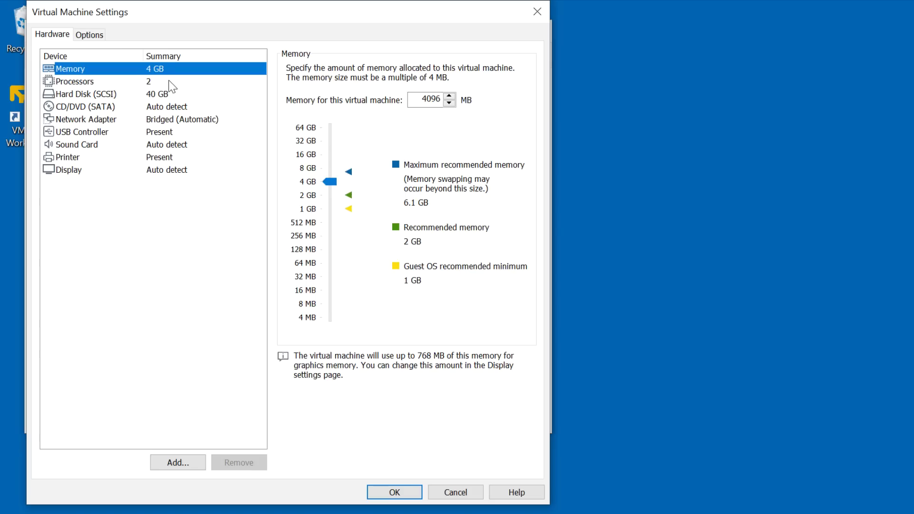
{"action": "left_click", "coordinate": [168, 81]}
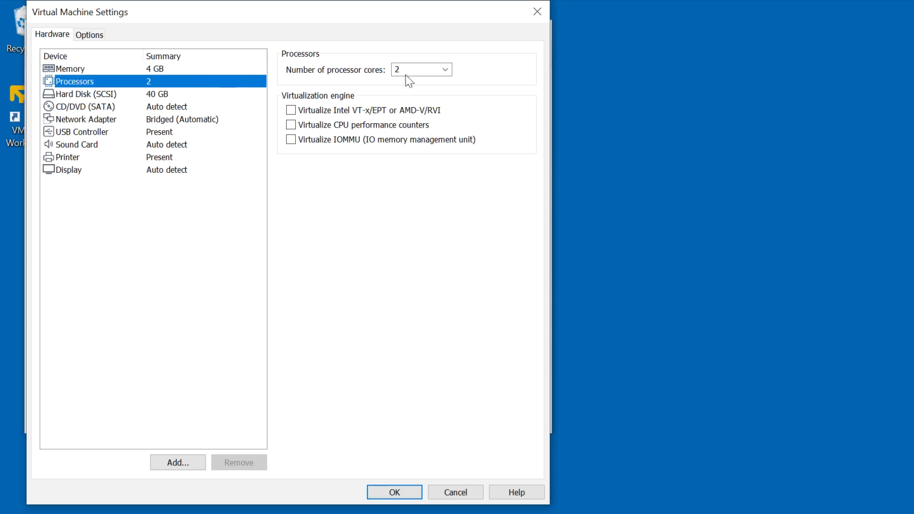
Give the VM 4 processor cores and enable Intel VT-x/EPT or AMD-V/RVI virtualization.
{"action": "left_click", "coordinate": [422, 71]}
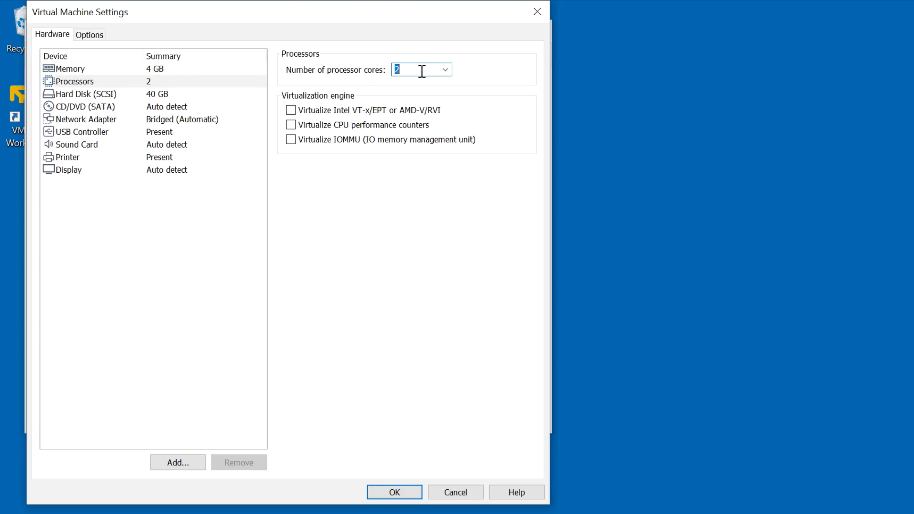
{"action": "left_click", "coordinate": [449, 67]}
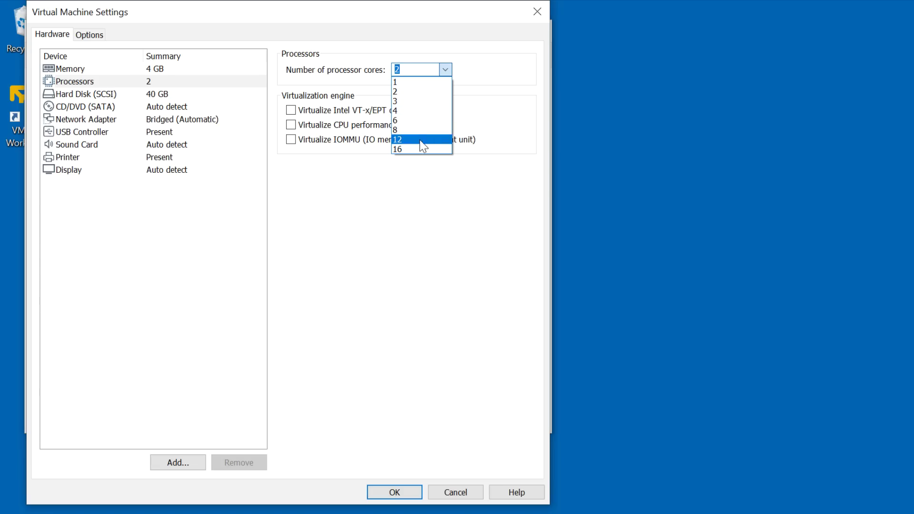
{"action": "left_click", "coordinate": [407, 112]}
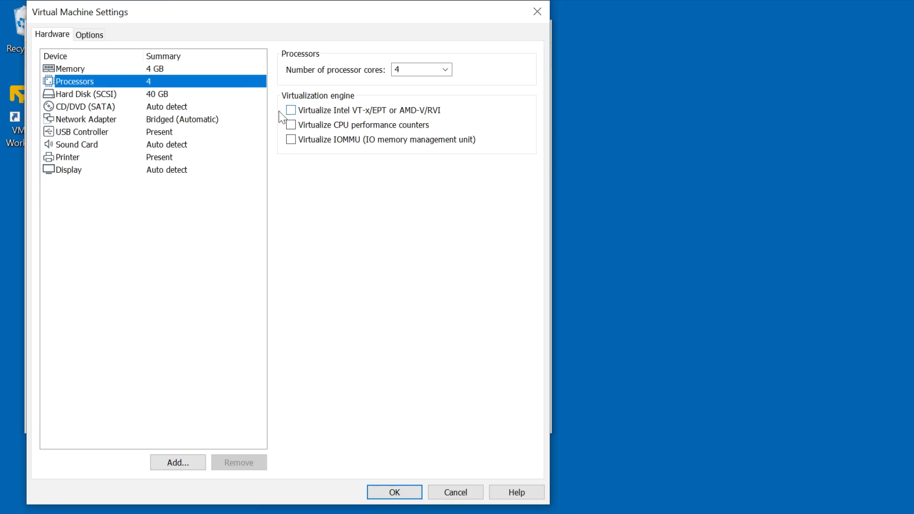
{"action": "left_click", "coordinate": [308, 112]}
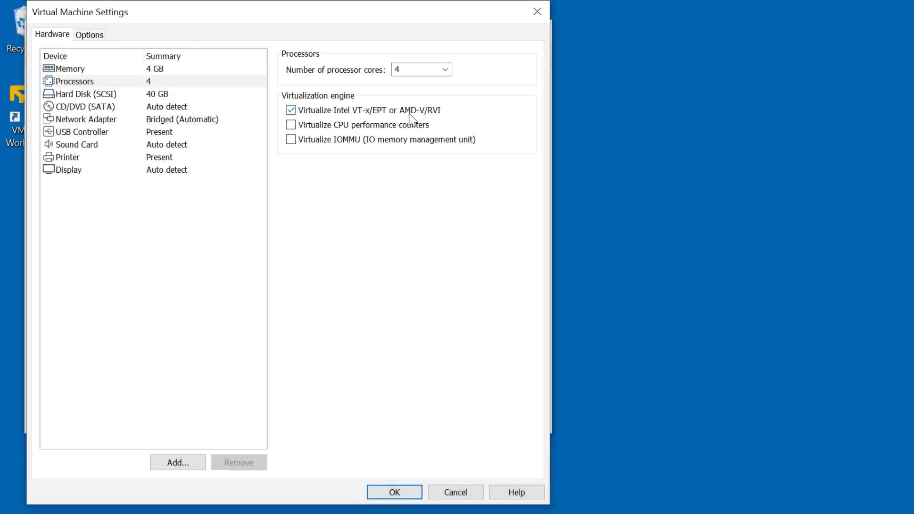
{"action": "left_click", "coordinate": [114, 122]}
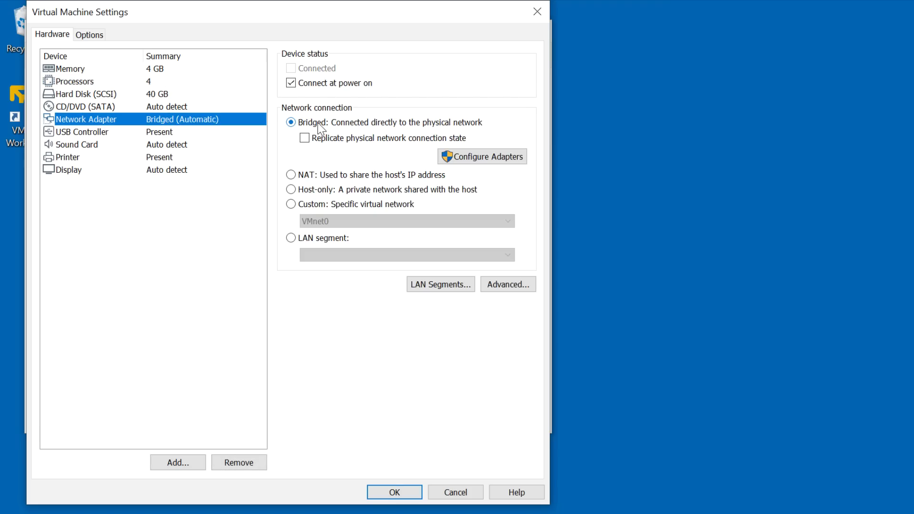
Save the customized hardware settings and finish the wizard to create the Ubuntu 64-bit 20.04 VM.
{"action": "left_click", "coordinate": [400, 493]}
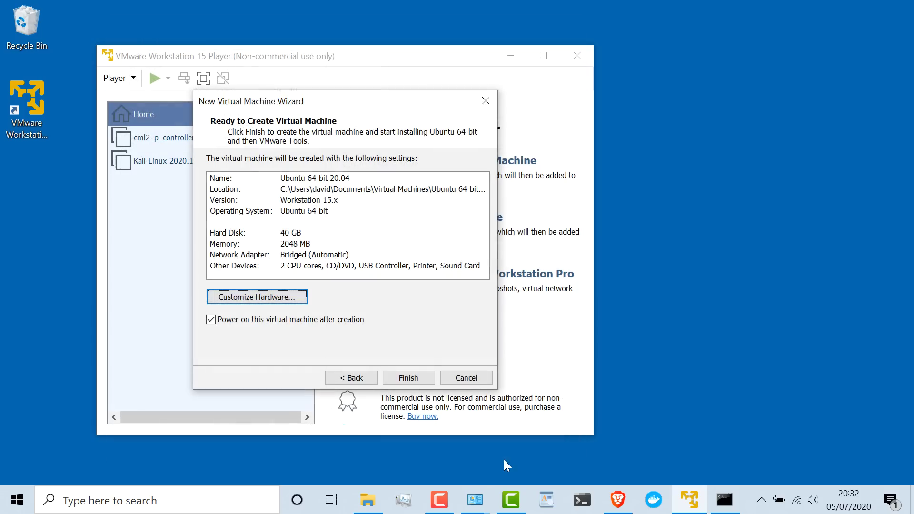
{"action": "left_click", "coordinate": [407, 374]}
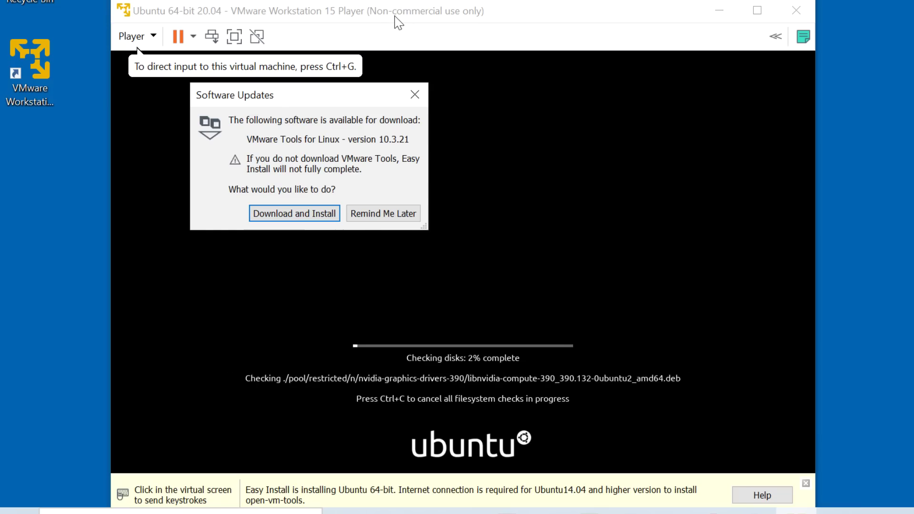
Download and install VMware Tools for Linux, approving the UAC prompt and dismissing the Easy Install notice.
{"action": "left_click", "coordinate": [296, 214]}
{"action": "left_click_drag", "start_coordinate": [487, 212], "coordinate": [605, 84]}
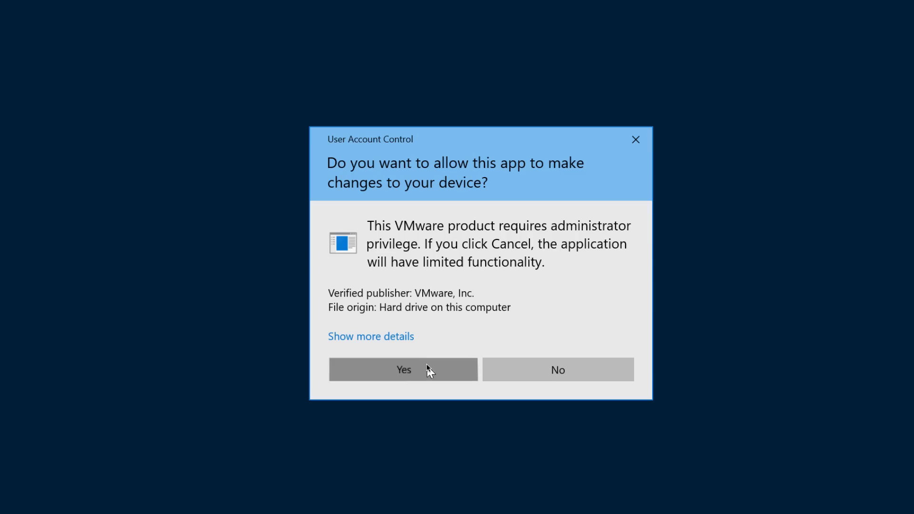
{"action": "left_click", "coordinate": [428, 371]}
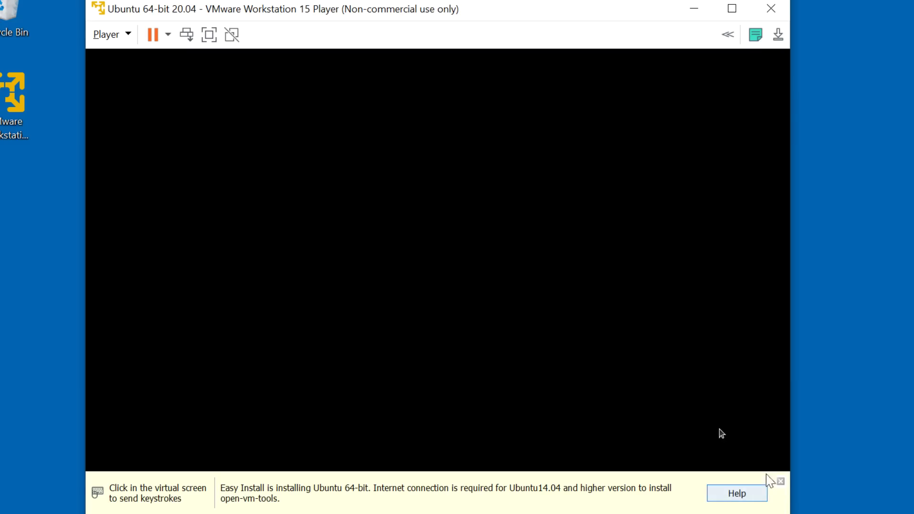
{"action": "left_click", "coordinate": [781, 481]}
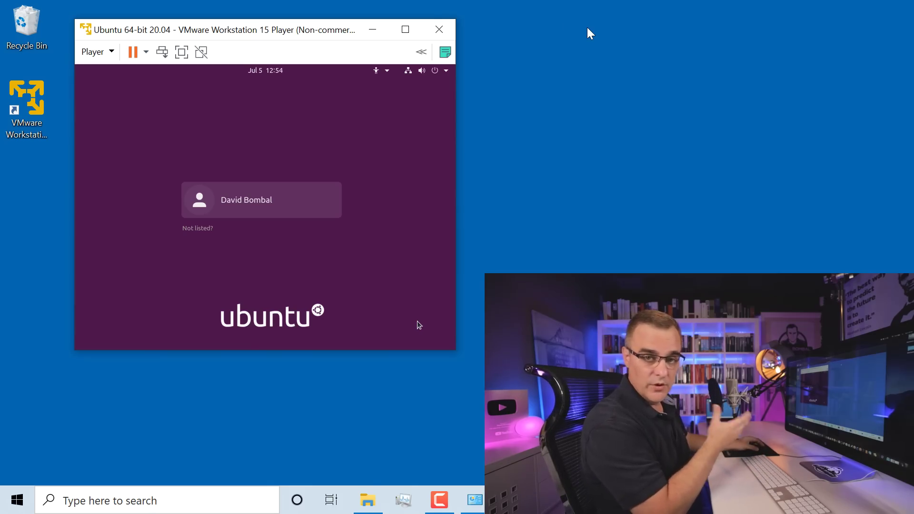
Sign in to the Ubuntu user account with its password and enlarge the VM window.
{"action": "left_click", "coordinate": [233, 205]}
{"action": "left_click", "coordinate": [244, 201]}
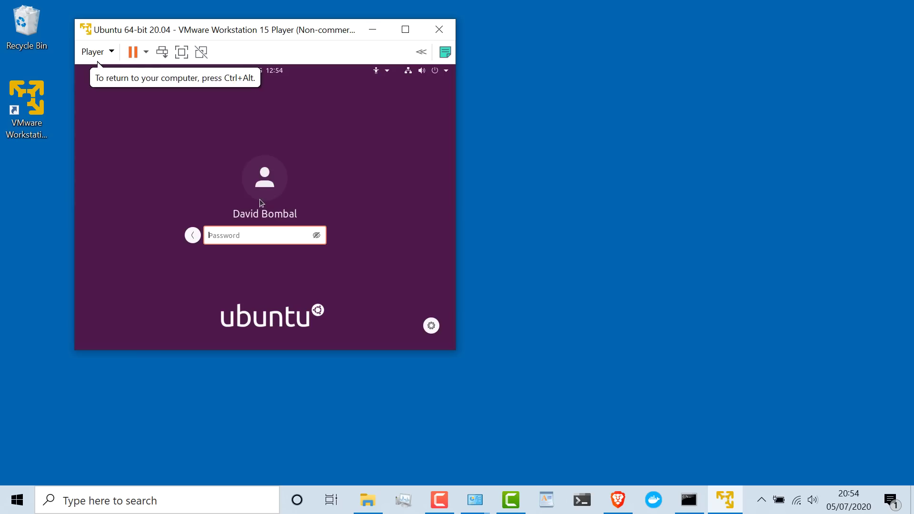
{"action": "type", "text": "******"}
{"action": "key", "text": "Return"}
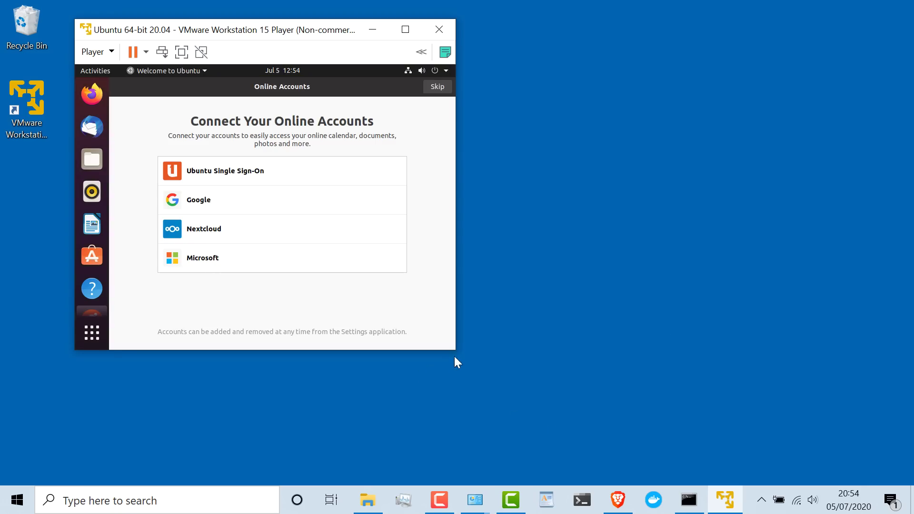
{"action": "left_click_drag", "start_coordinate": [455, 349], "coordinate": [802, 441]}
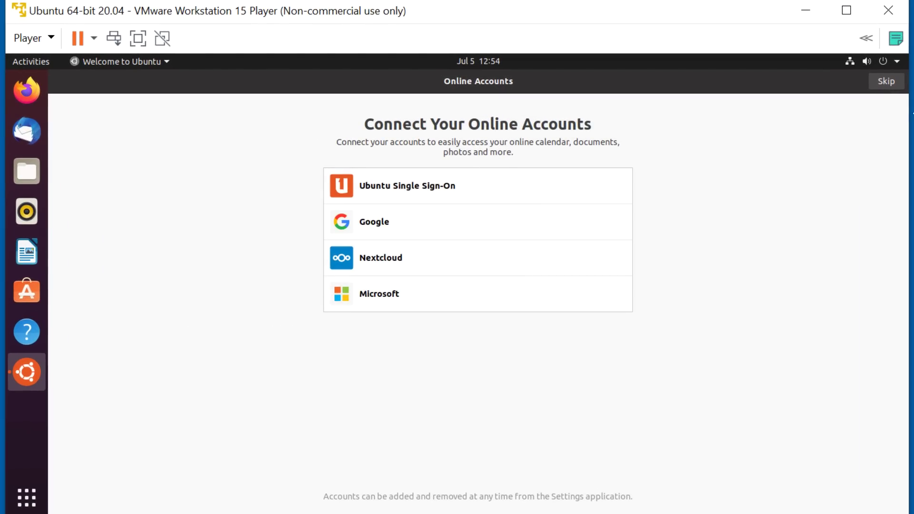
Skip online accounts and Livepatch, decline sending system info, keep location off, and finish setup.
{"action": "left_click", "coordinate": [886, 82]}
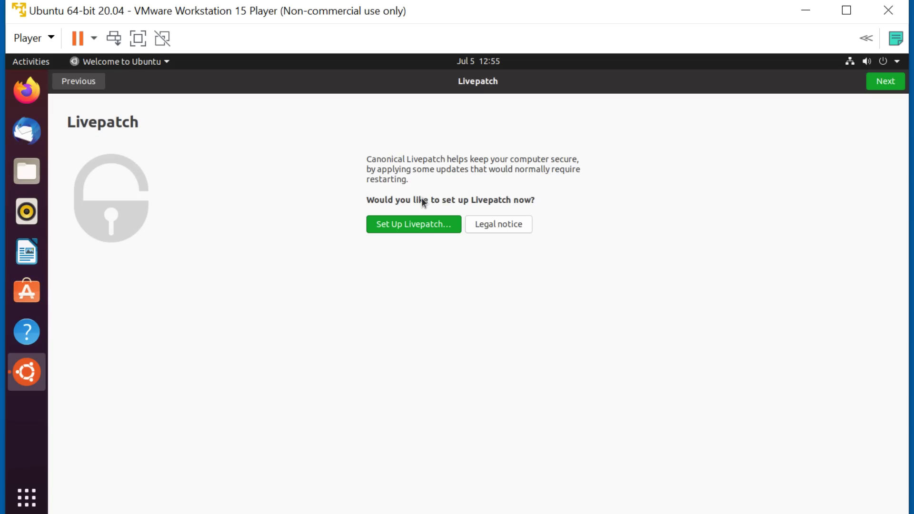
{"action": "left_click", "coordinate": [883, 88]}
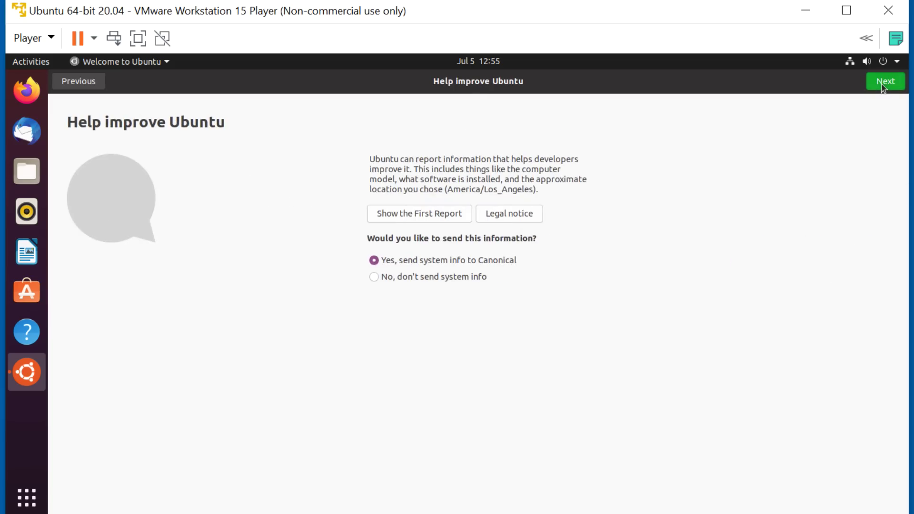
{"action": "left_click", "coordinate": [430, 278]}
{"action": "left_click", "coordinate": [891, 85]}
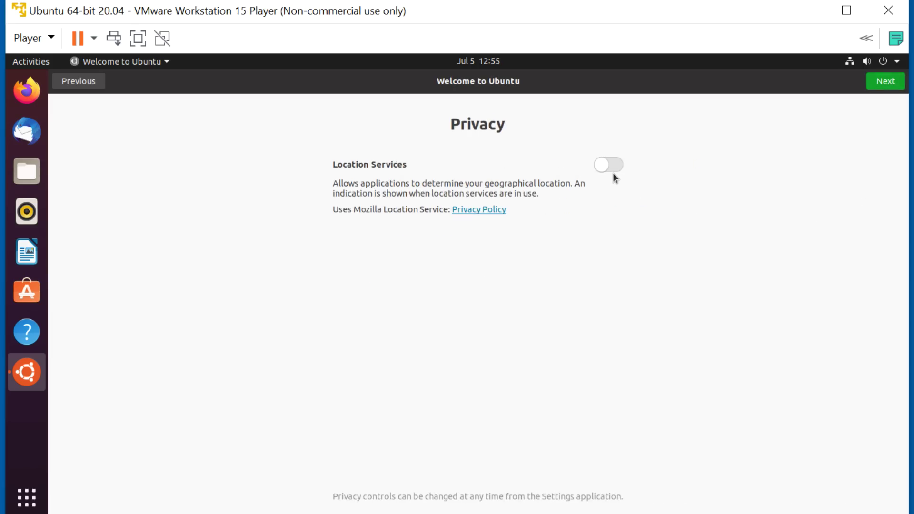
{"action": "left_click", "coordinate": [872, 84]}
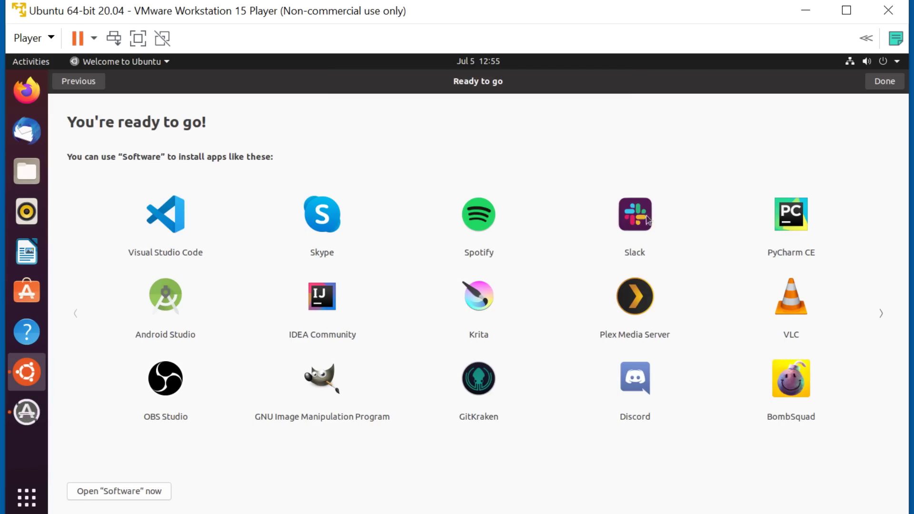
{"action": "left_click", "coordinate": [881, 89]}
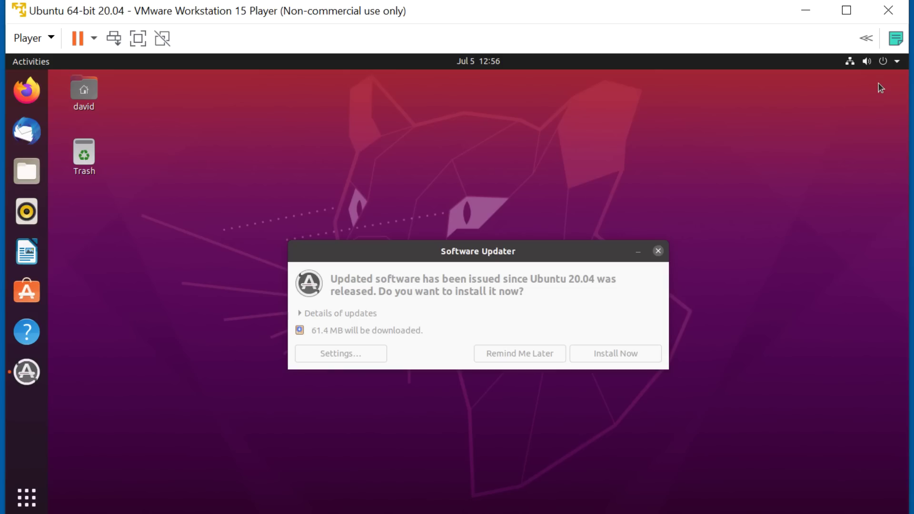
Start installing the available Ubuntu updates, authenticating with the account password.
{"action": "left_click", "coordinate": [339, 286]}
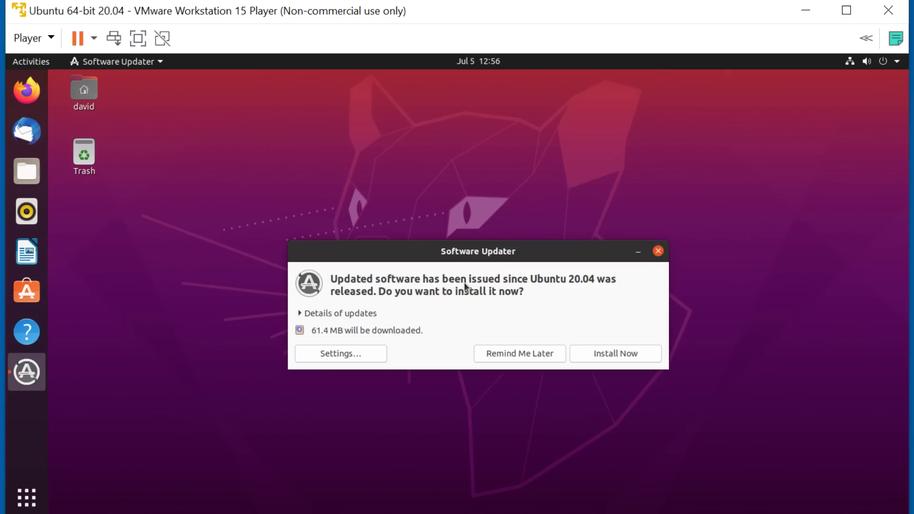
{"action": "left_click", "coordinate": [615, 355]}
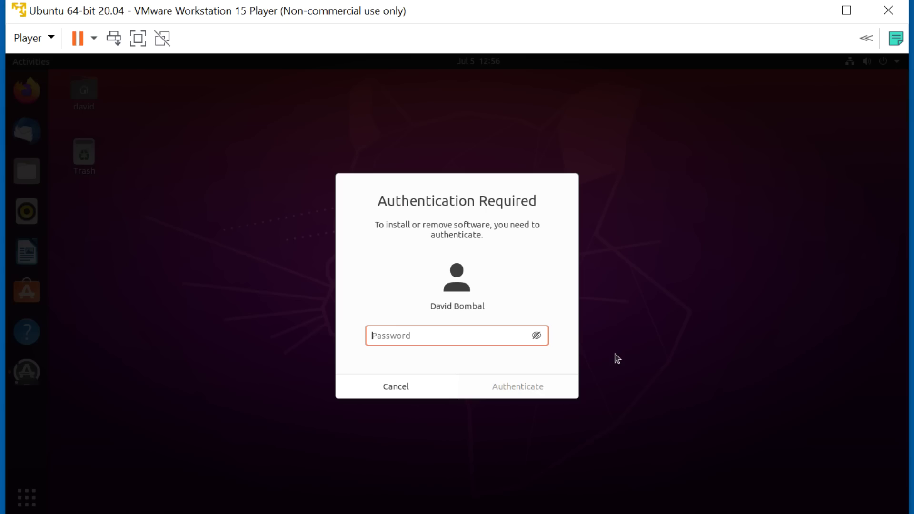
{"action": "type", "text": "•••••"}
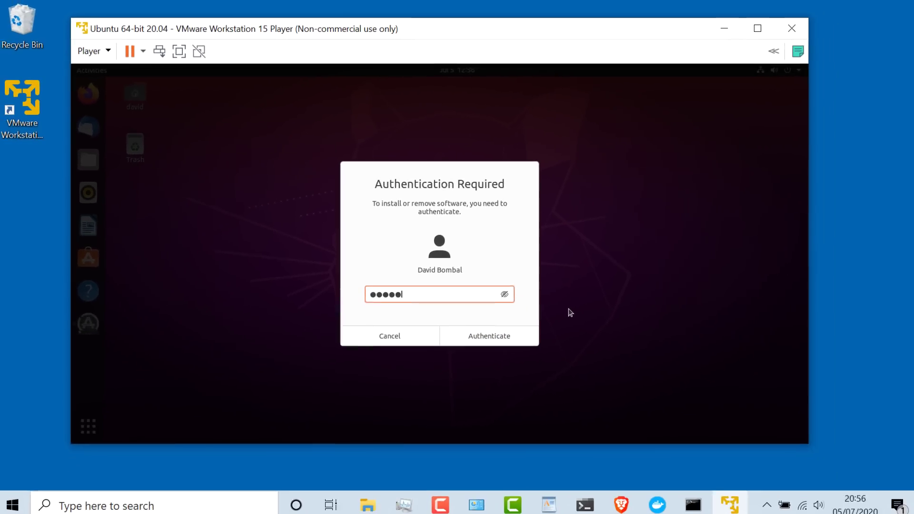
{"action": "key", "text": "Return"}
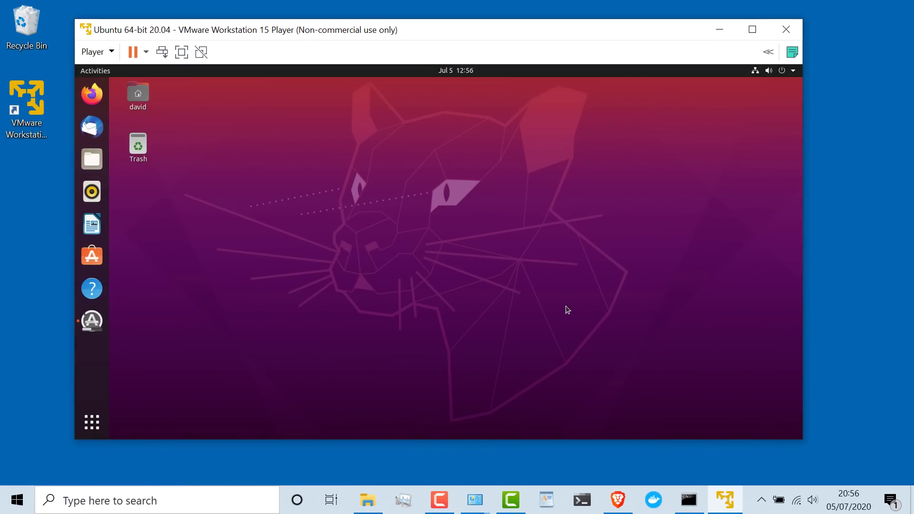
Maximize the VM window and move the Software Updater out of sight while it installs.
{"action": "left_click", "coordinate": [751, 30]}
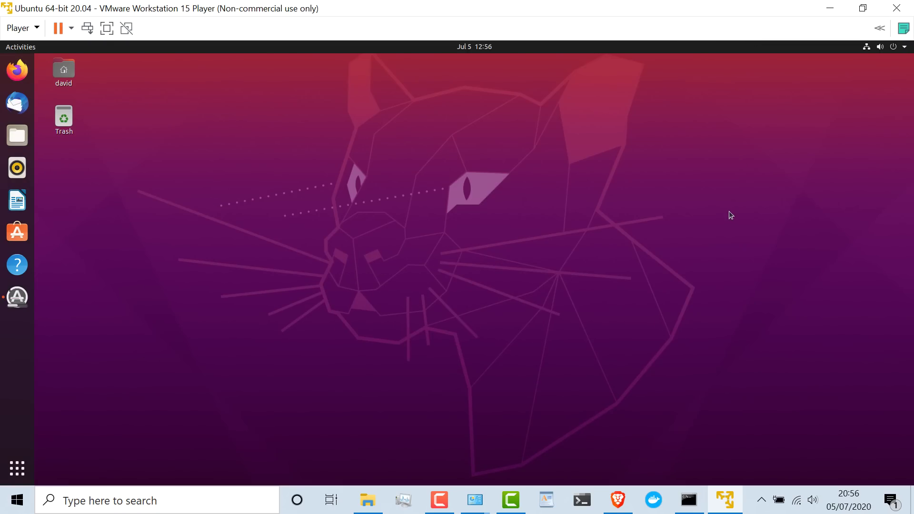
{"action": "left_click", "coordinate": [310, 286]}
{"action": "left_click_drag", "start_coordinate": [411, 227], "coordinate": [501, 180]}
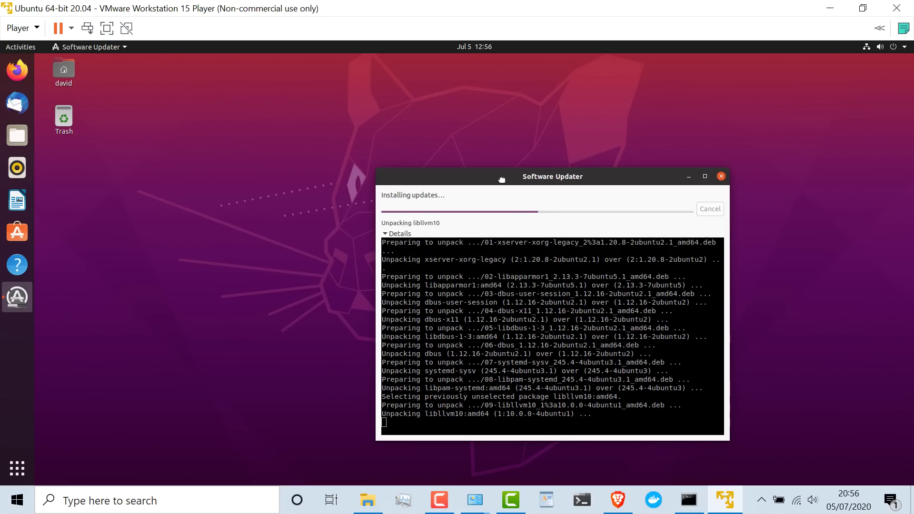
{"action": "left_click", "coordinate": [688, 176]}
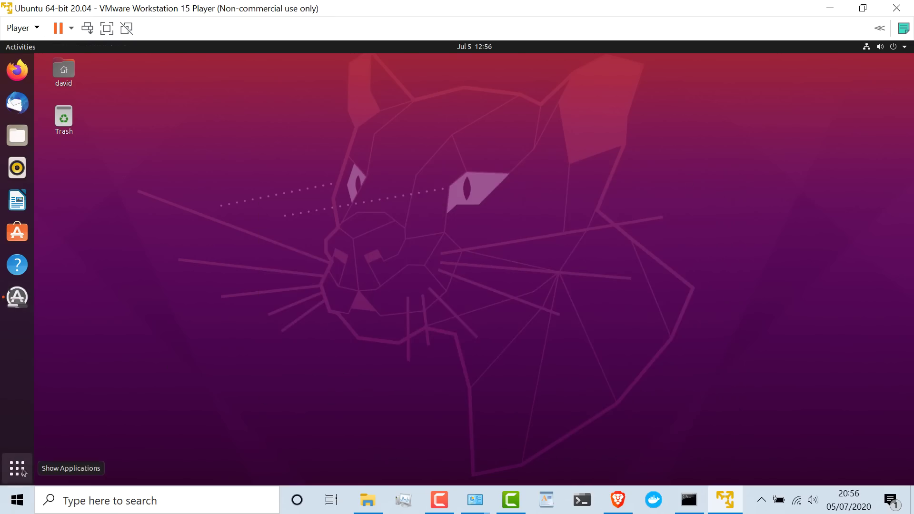
Launch the Terminal app by searching 'termin' in Show Applications.
{"action": "left_click", "coordinate": [22, 471]}
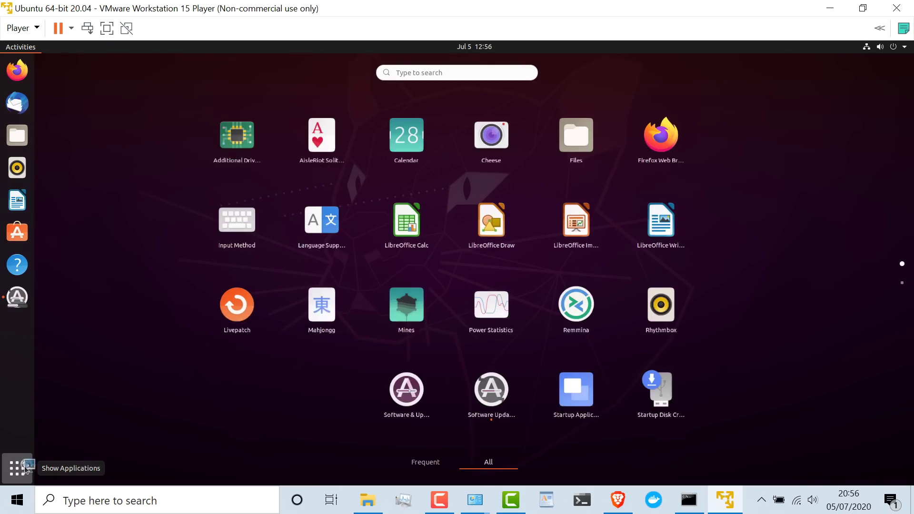
{"action": "left_click", "coordinate": [432, 70]}
{"action": "type", "text": "terminal"}
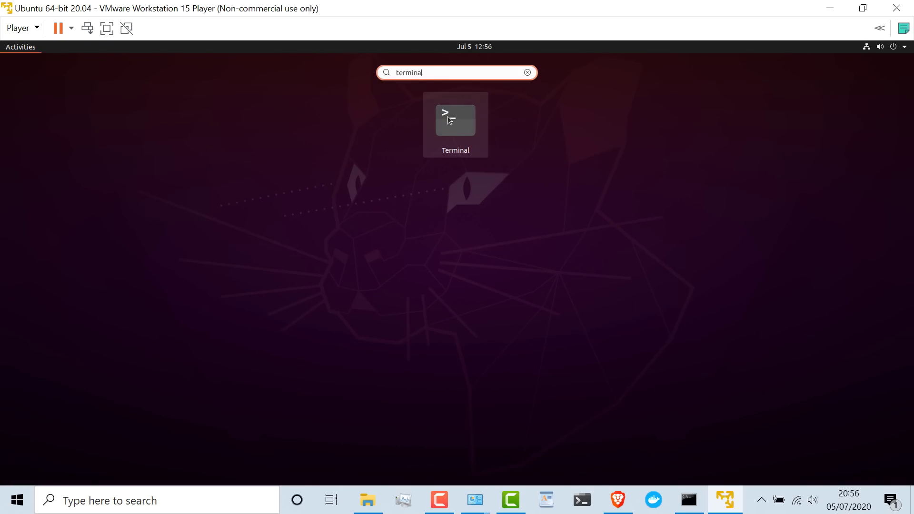
{"action": "left_click", "coordinate": [448, 119]}
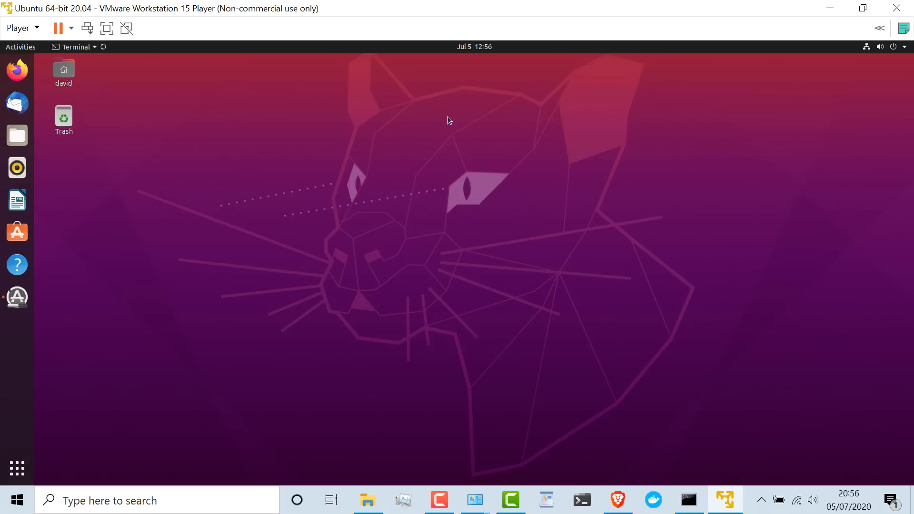
Zoom the terminal text in four times and maximize the Terminal window.
{"action": "left_click", "coordinate": [403, 131]}
{"action": "left_click", "coordinate": [433, 161]}
{"action": "left_click", "coordinate": [441, 132]}
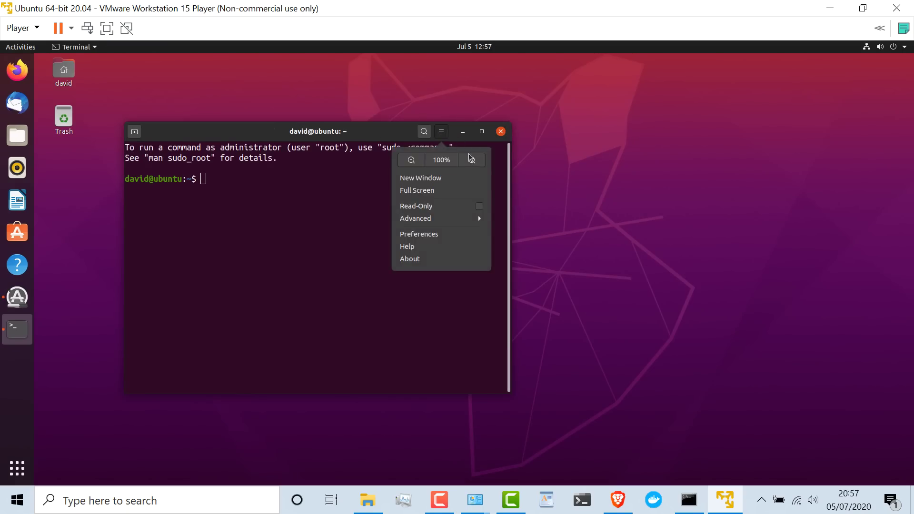
{"action": "left_click", "coordinate": [470, 160]}
{"action": "left_click", "coordinate": [519, 132]}
{"action": "left_click", "coordinate": [548, 160]}
{"action": "left_click", "coordinate": [631, 120]}
{"action": "left_click", "coordinate": [663, 149]}
{"action": "double_click", "coordinate": [489, 65]}
Clear the partly typed 'ip' and highlight the shell prompt and the 'sudo <command>' hint.
{"action": "type", "text": "ip"}
{"action": "key", "text": "BackSpace"}
{"action": "key", "text": "BackSpace"}
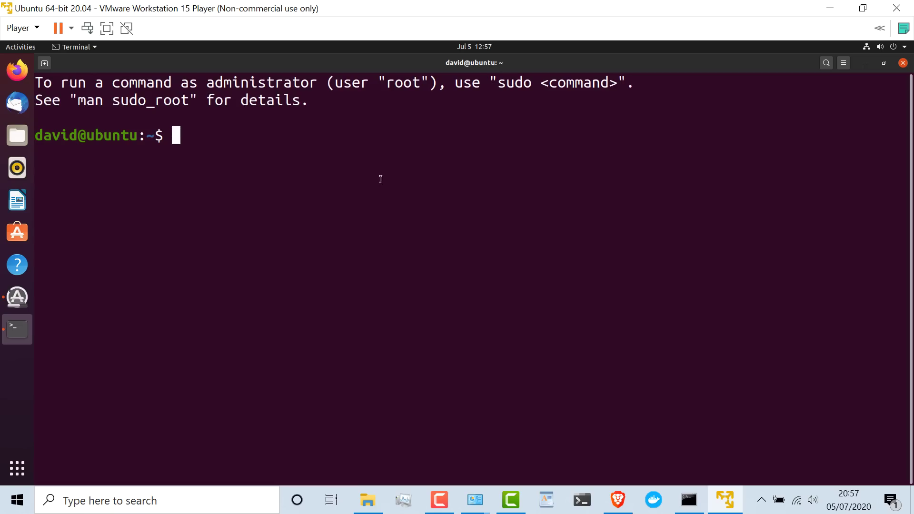
{"action": "left_click_drag", "start_coordinate": [172, 136], "coordinate": [23, 137]}
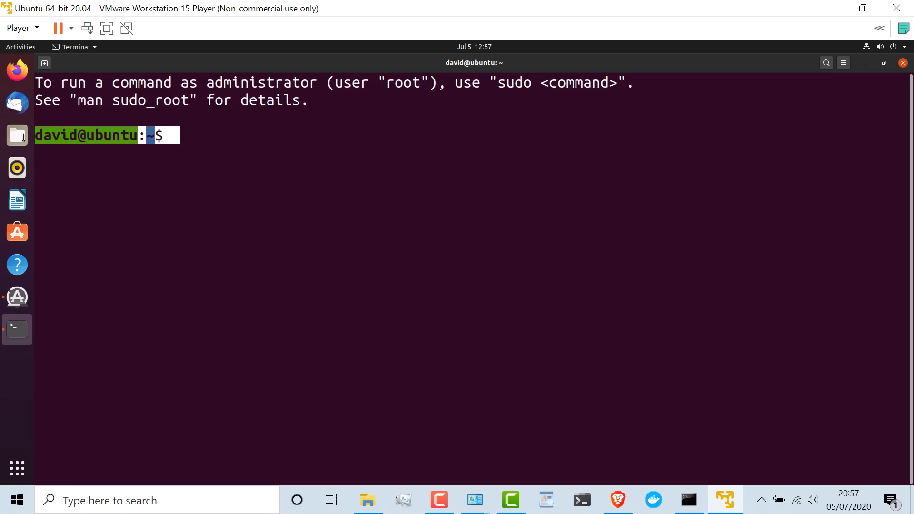
{"action": "left_click", "coordinate": [197, 151]}
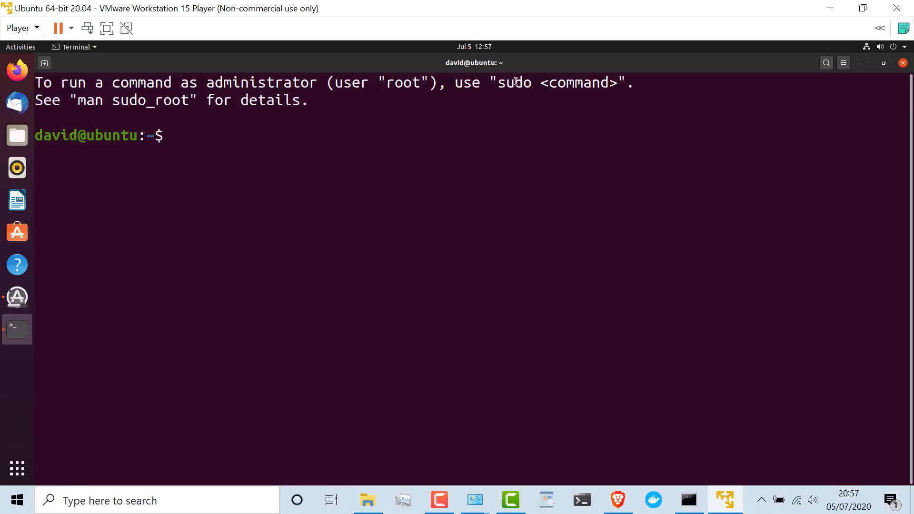
{"action": "left_click_drag", "start_coordinate": [495, 84], "coordinate": [622, 83]}
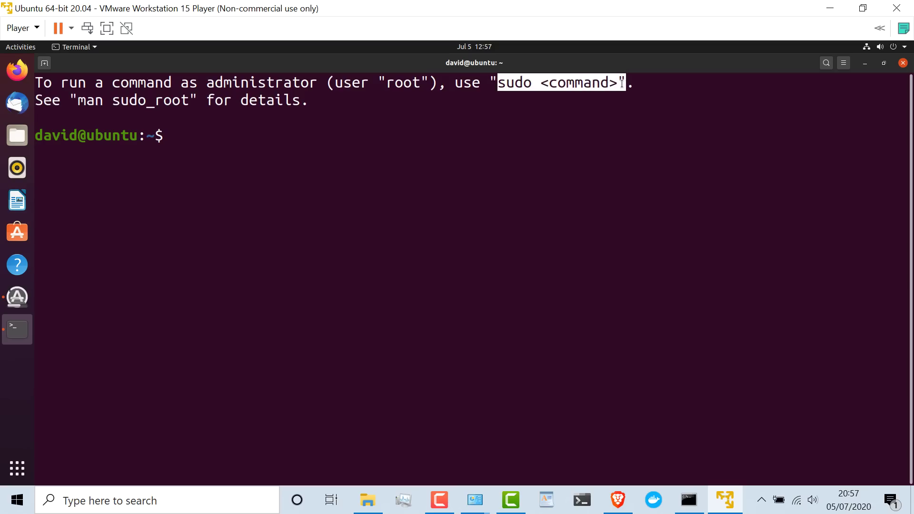
Run ip addr to find the VM's ens33 address 192.168.1.24/24, then search Windows for cmd.
{"action": "left_click", "coordinate": [385, 167]}
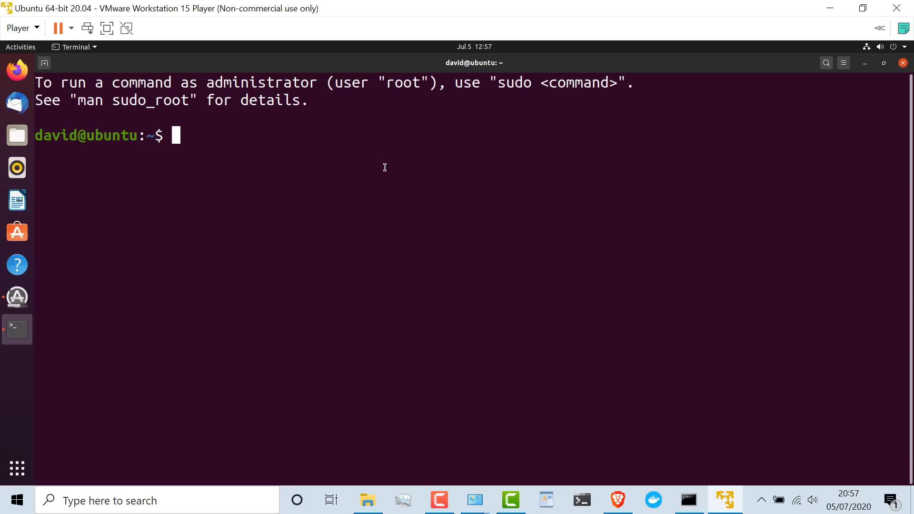
{"action": "type", "text": "ip addr"}
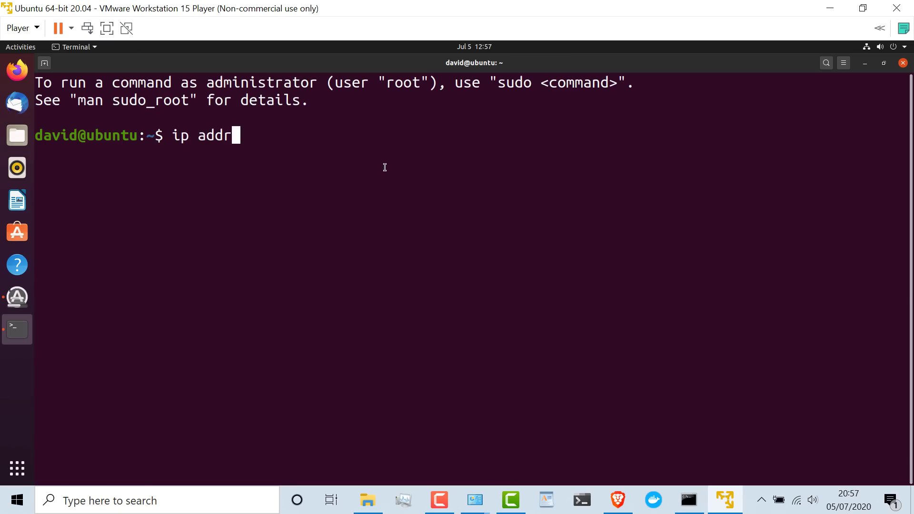
{"action": "key", "text": "Return"}
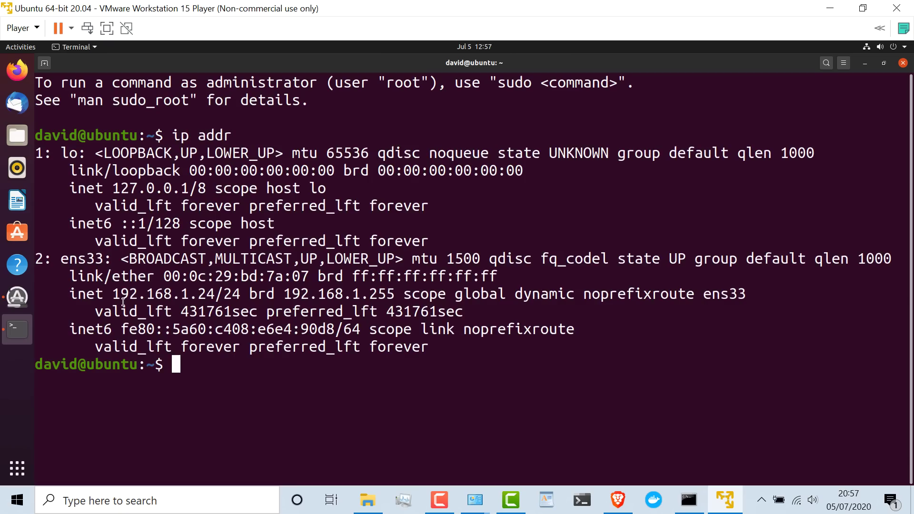
{"action": "left_click_drag", "start_coordinate": [113, 295], "coordinate": [262, 295]}
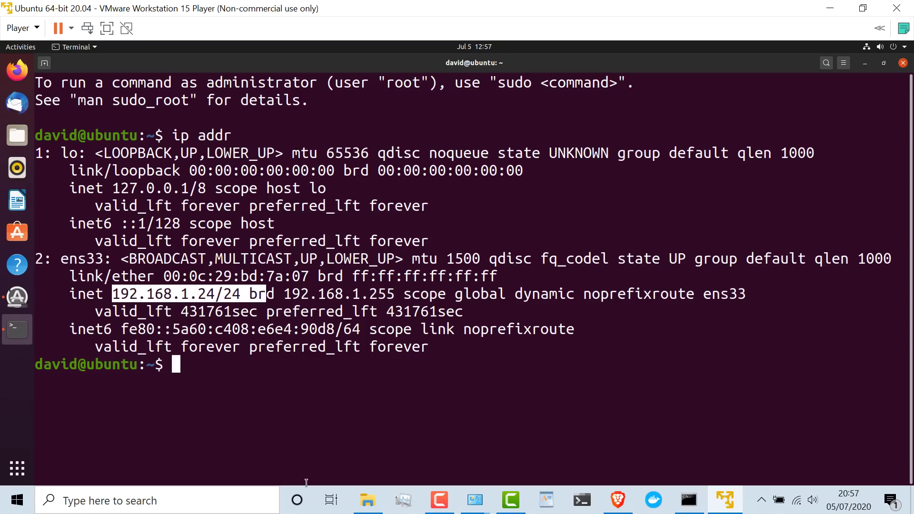
{"action": "left_click", "coordinate": [138, 494]}
{"action": "type", "text": "cmd"}
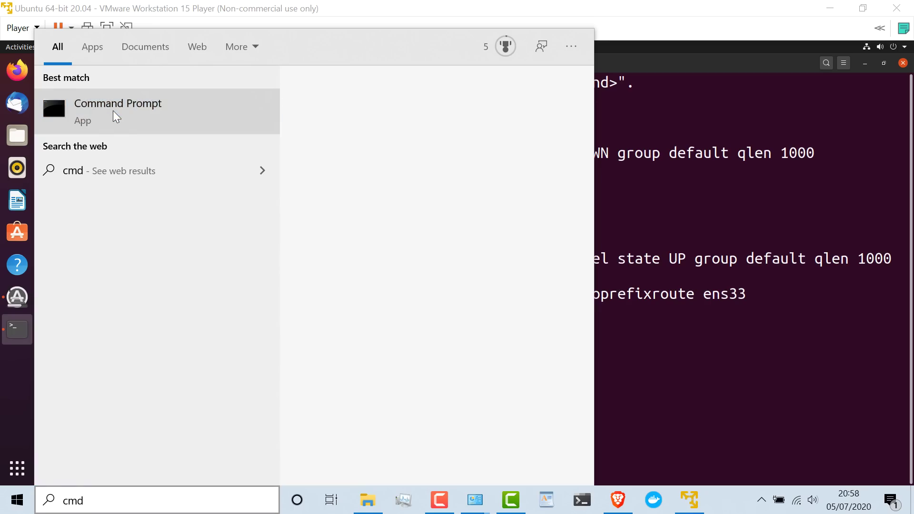
Run ipconfig in the host's Command Prompt to find its WiFi IPv4 address.
{"action": "left_click", "coordinate": [133, 101]}
{"action": "type", "text": "ipconfig"}
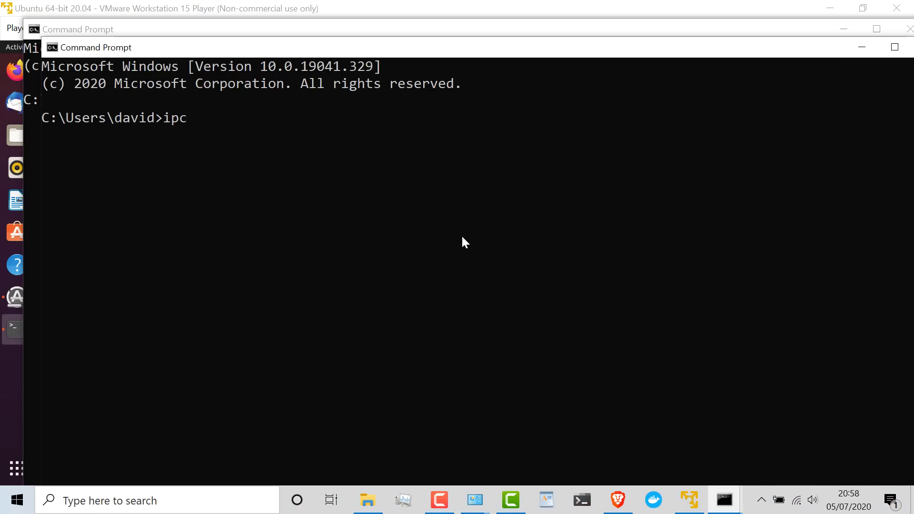
{"action": "key", "text": "Return"}
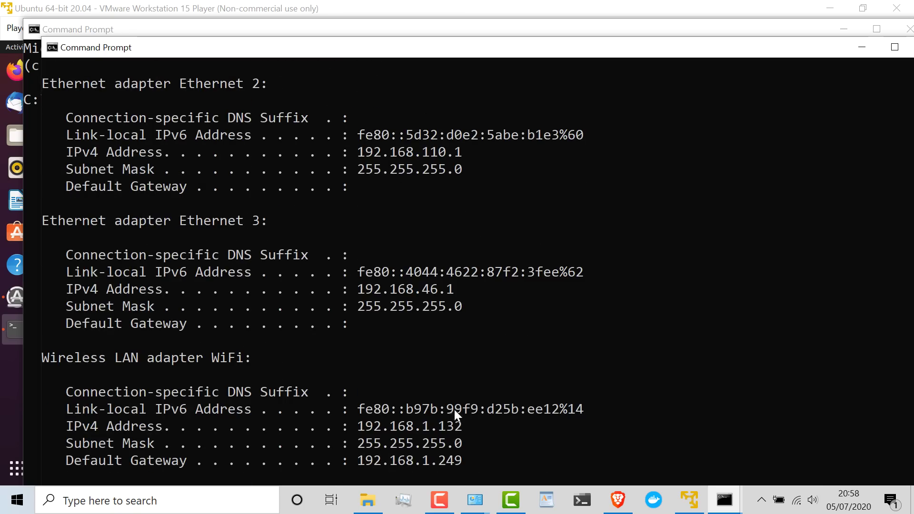
{"action": "left_click_drag", "start_coordinate": [444, 385], "coordinate": [24, 384]}
Ping the VM at 192.168.1.24 from the host with 0% loss, then enter ping google.com in the VM.
{"action": "type", "text": "ping 192.168.1.24"}
{"action": "key", "text": "Return"}
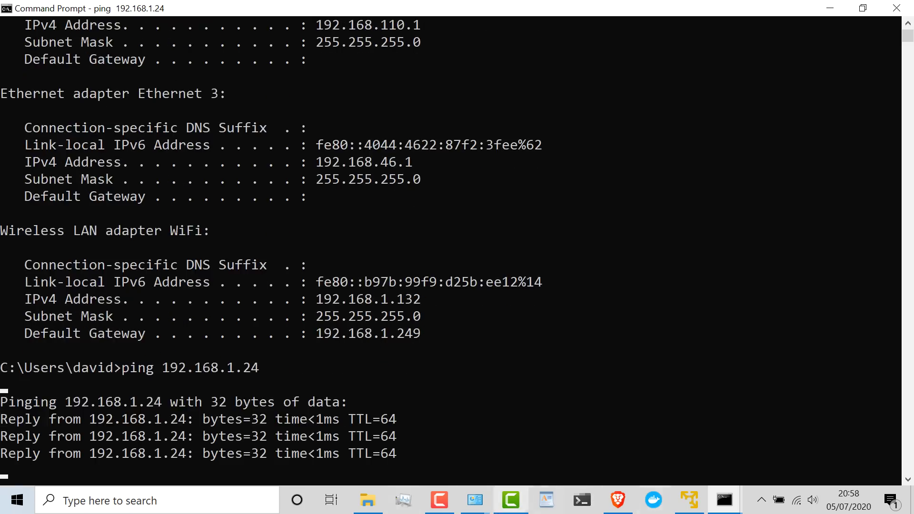
{"action": "left_click", "coordinate": [691, 504]}
{"action": "type", "text": "pi"}
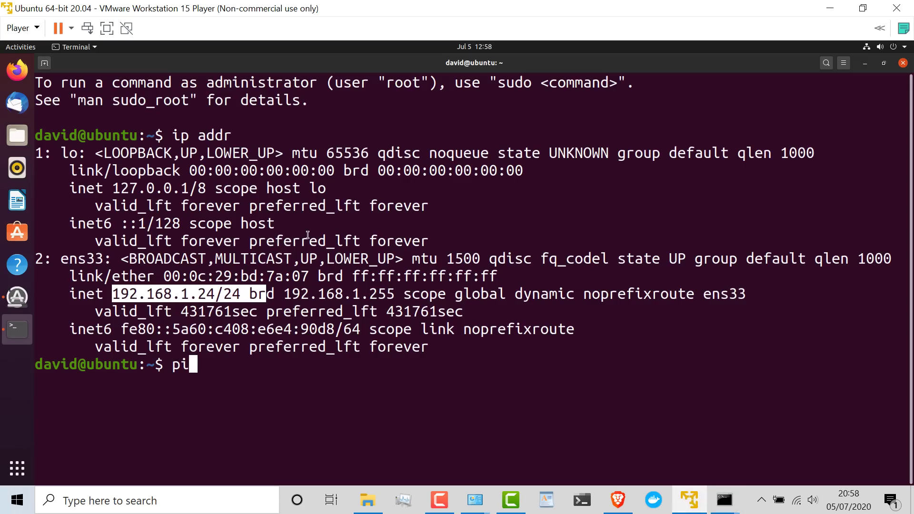
{"action": "type", "text": "ng google.com"}
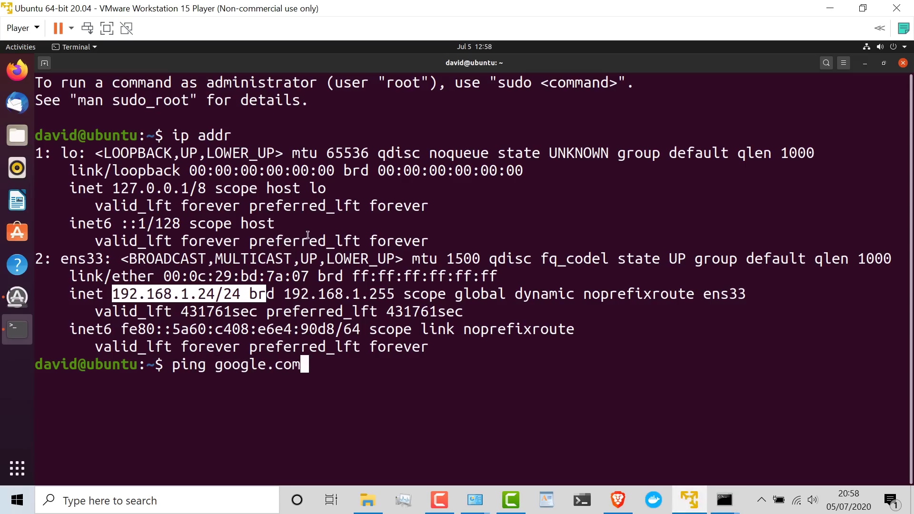
Ping google.com from the VM, stop it with Ctrl+C, and clear the terminal.
{"action": "key", "text": "Return"}
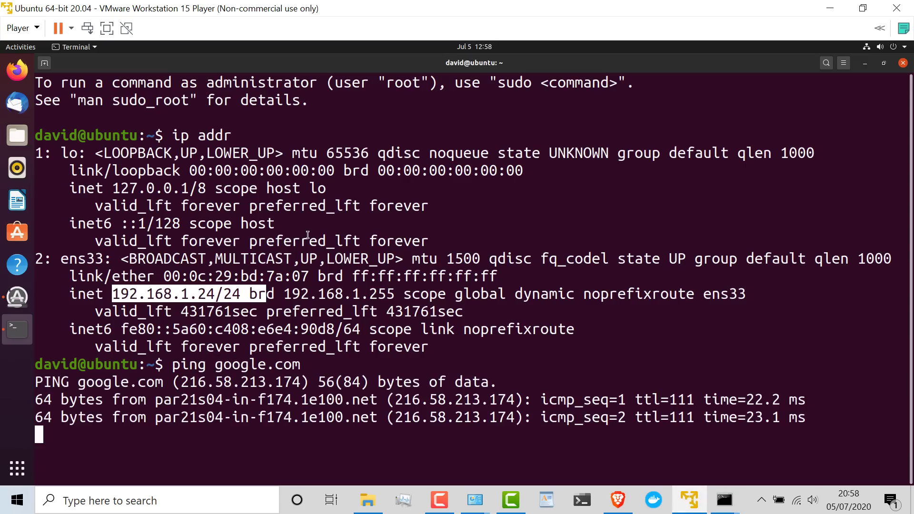
{"action": "key", "text": "ctrl+c"}
{"action": "type", "text": "clear"}
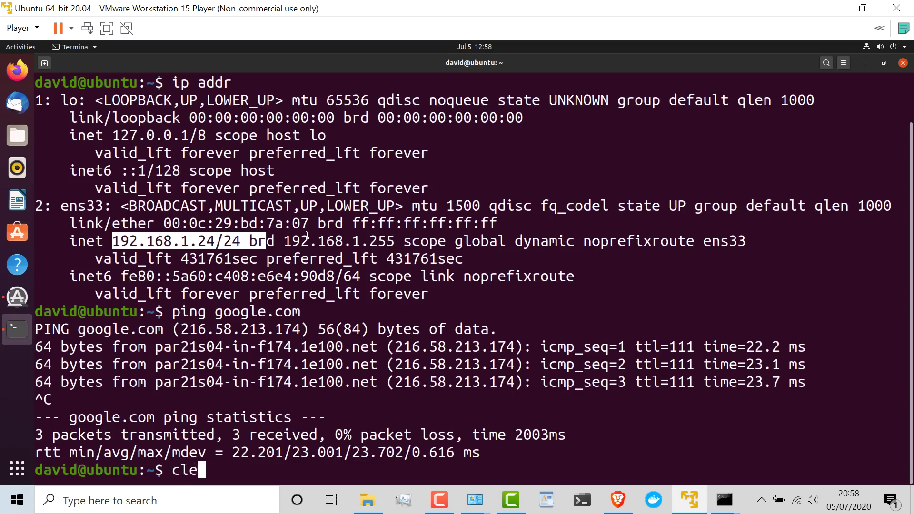
{"action": "key", "text": "Return"}
Ping cisco.com from the VM, stop it with Ctrl+C, and clear the terminal.
{"action": "type", "text": "ping cisc"}
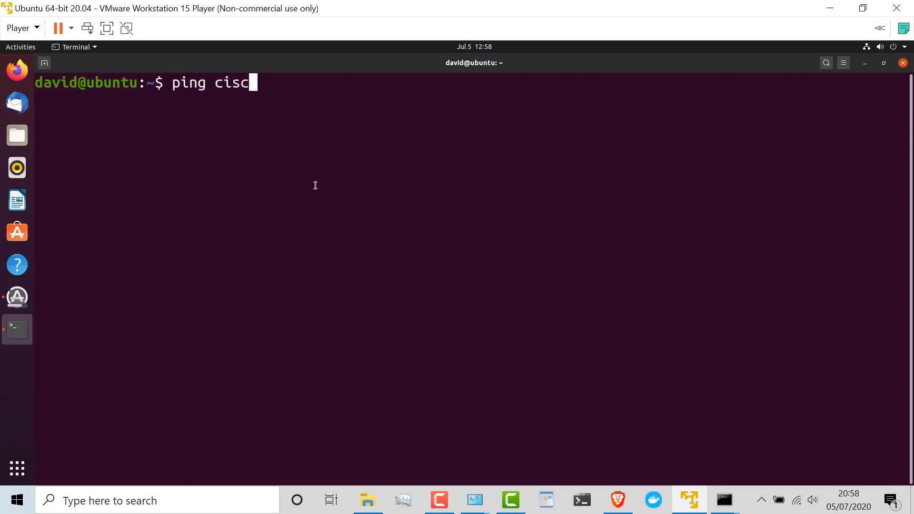
{"action": "type", "text": "o.com"}
{"action": "key", "text": "Return"}
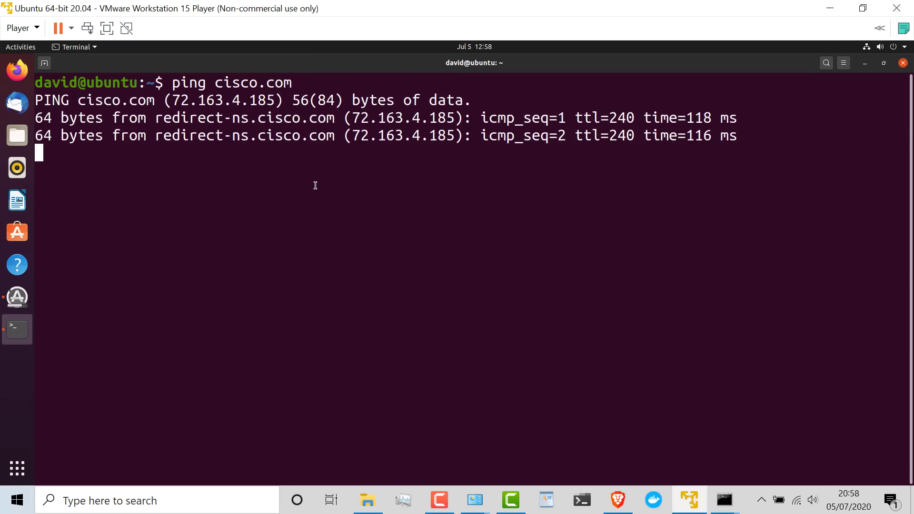
{"action": "key", "text": "ctrl+c"}
{"action": "type", "text": "clear"}
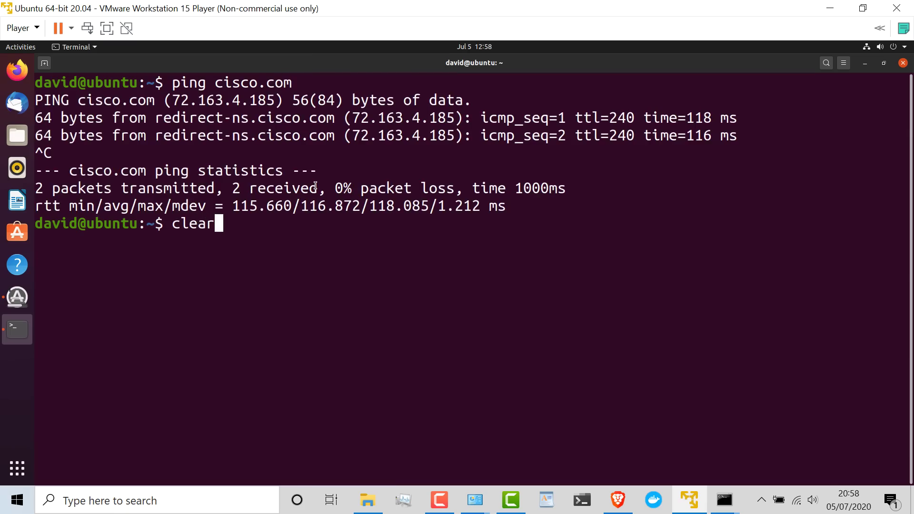
{"action": "key", "text": "Return"}
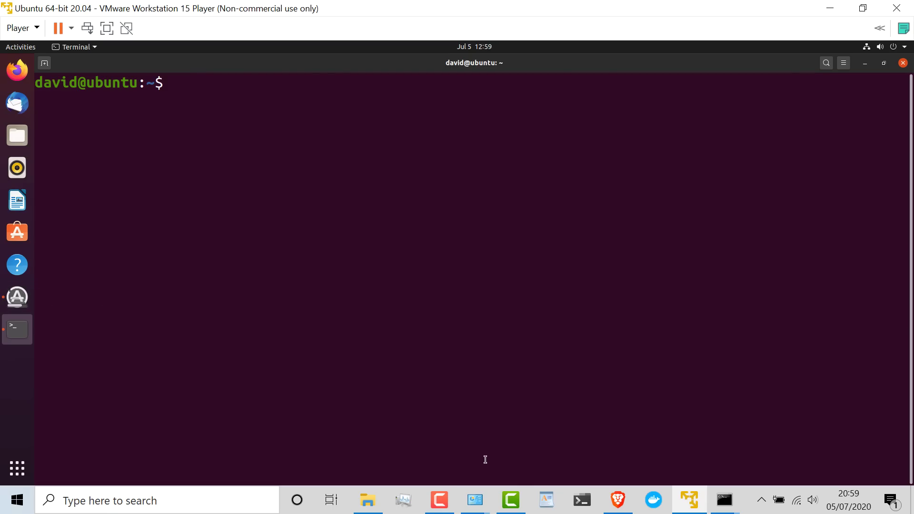
{"action": "key", "text": "super+Tab"}
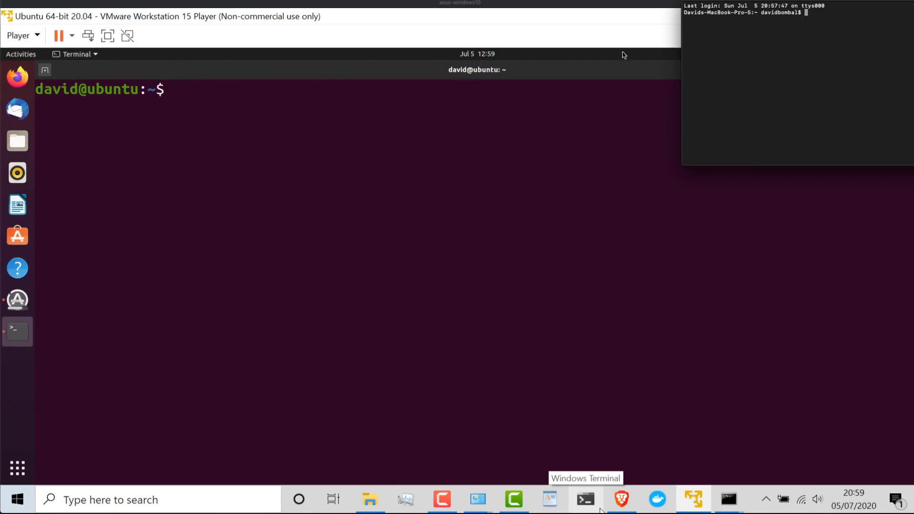
Centre and enlarge the Mac terminal, ping 192.168.1.24 from it, then begin typing apt install in the VM.
{"action": "left_click_drag", "start_coordinate": [721, 7], "coordinate": [212, 93]}
{"action": "key", "text": "super+plus"}
{"action": "key", "text": "super+plus"}
{"action": "key", "text": "super+plus"}
{"action": "key", "text": "super+plus"}
{"action": "key", "text": "super+plus"}
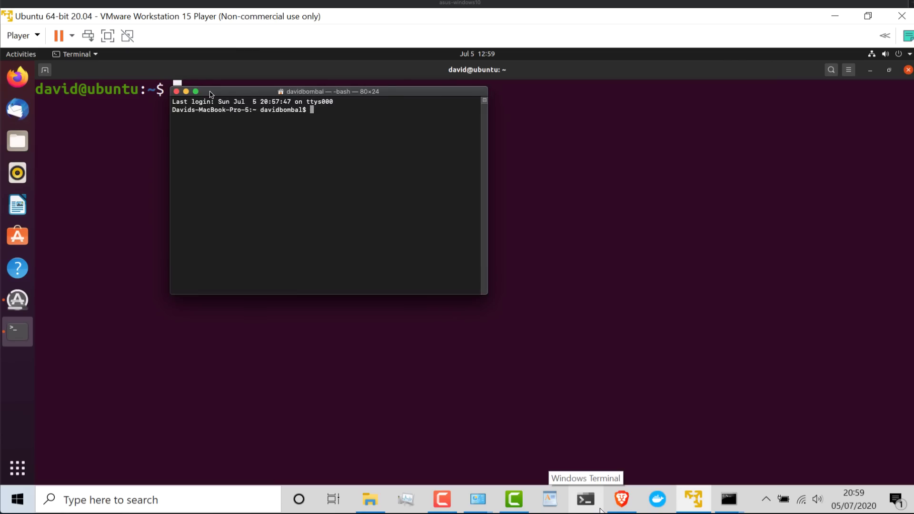
{"action": "key", "text": "super+plus"}
{"action": "key", "text": "super+plus"}
{"action": "type", "text": "ping 192.168.1"}
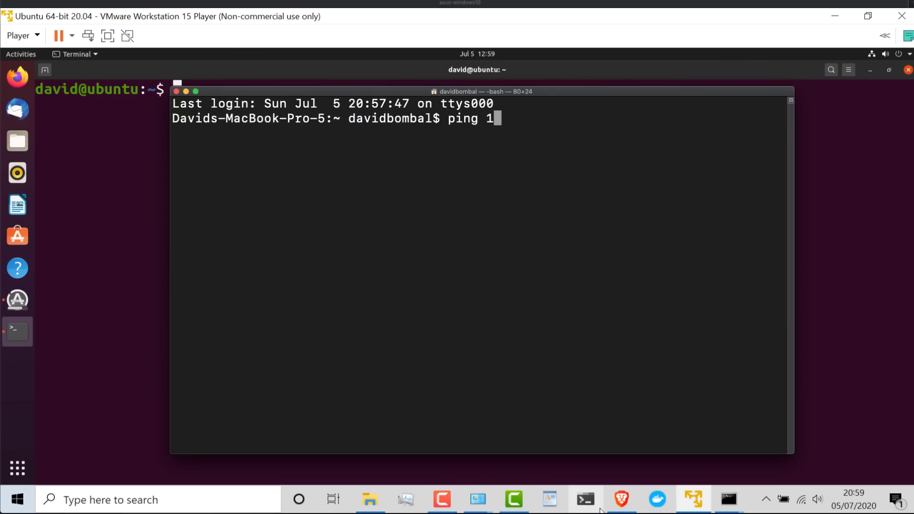
{"action": "type", "text": ".24"}
{"action": "key", "text": "Return"}
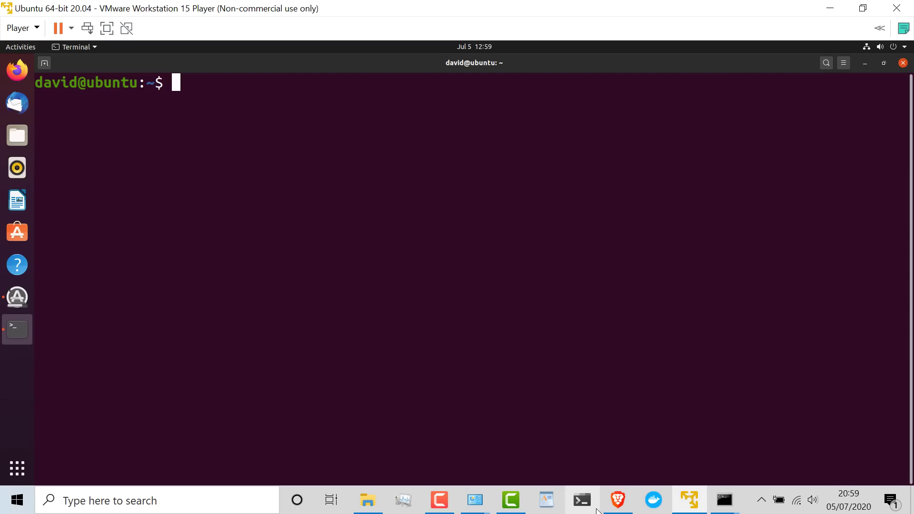
{"action": "type", "text": "apt install opena"}
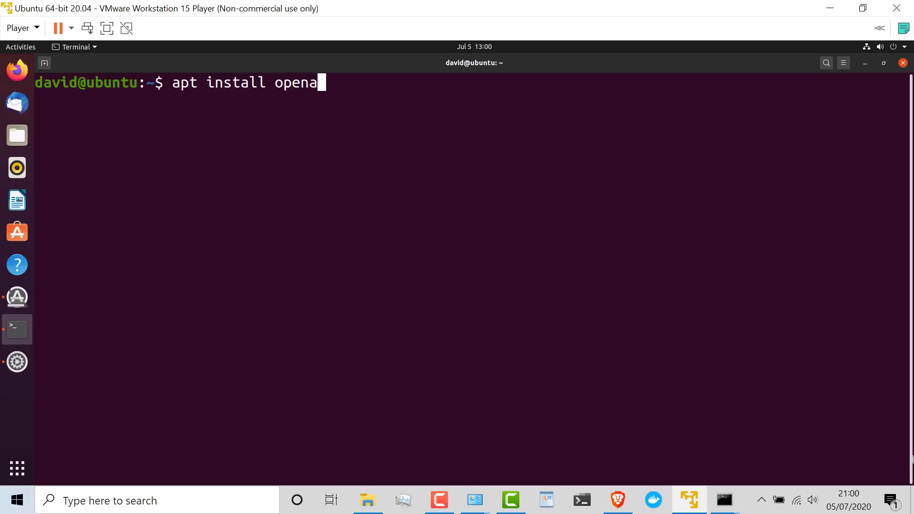
Run apt install openssh-server, then recall the command after it fails without root.
{"action": "key", "text": "BackSpace"}
{"action": "type", "text": "ssh-server"}
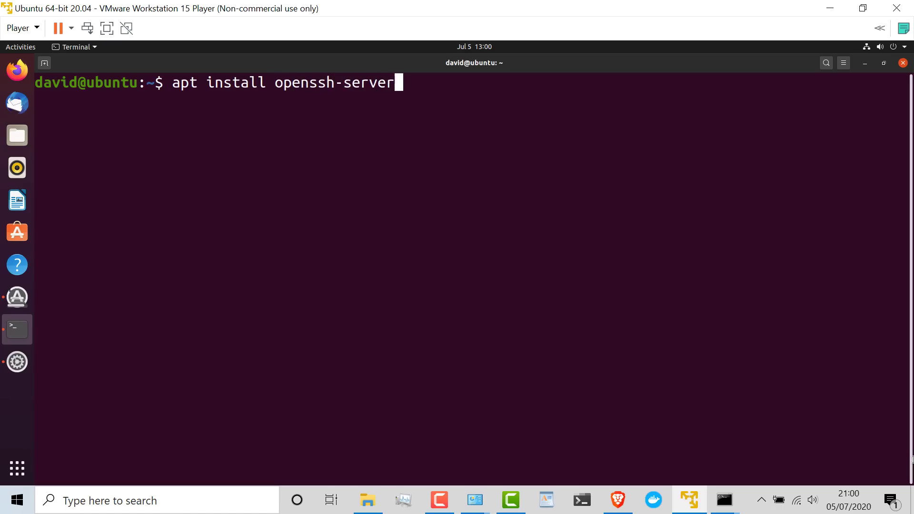
{"action": "key", "text": "Return"}
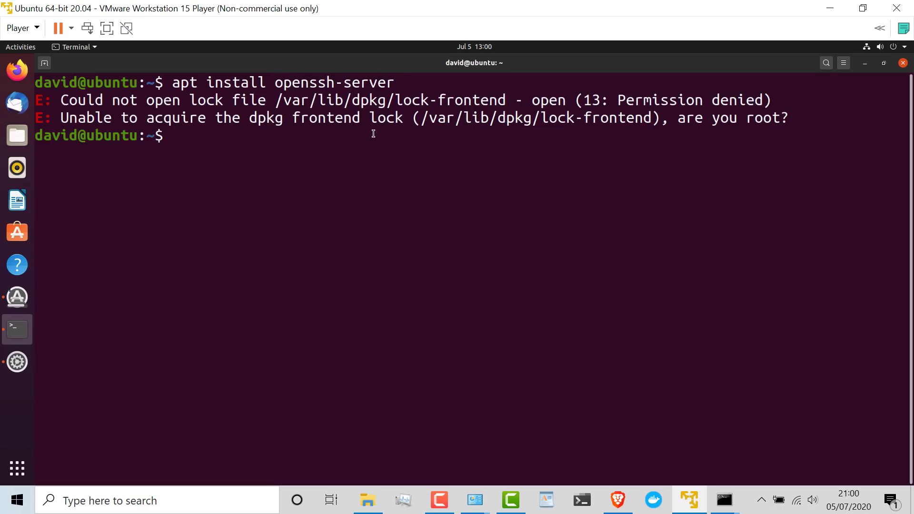
{"action": "key", "text": "Up"}
{"action": "key", "text": "Home"}
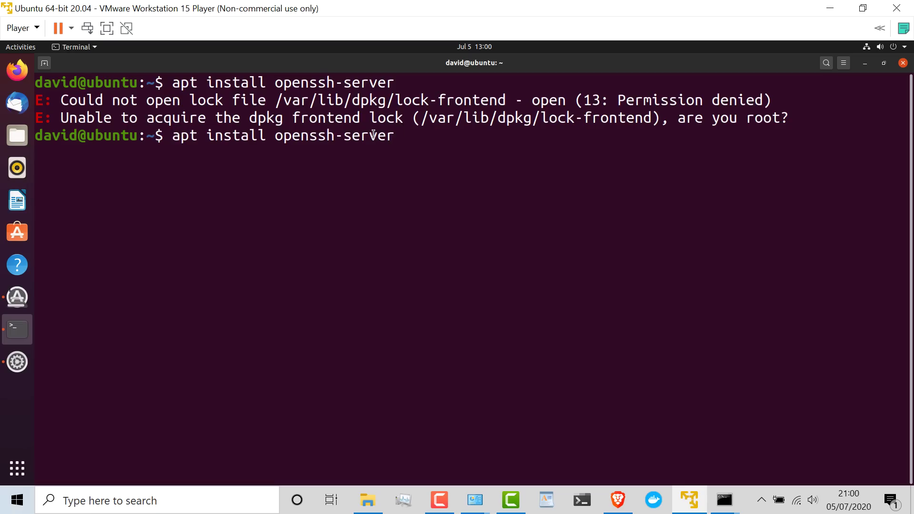
Rerun the install with sudo, enter the password, and confirm the four openssh packages with y.
{"action": "left_click_drag", "start_coordinate": [791, 119], "coordinate": [653, 117]}
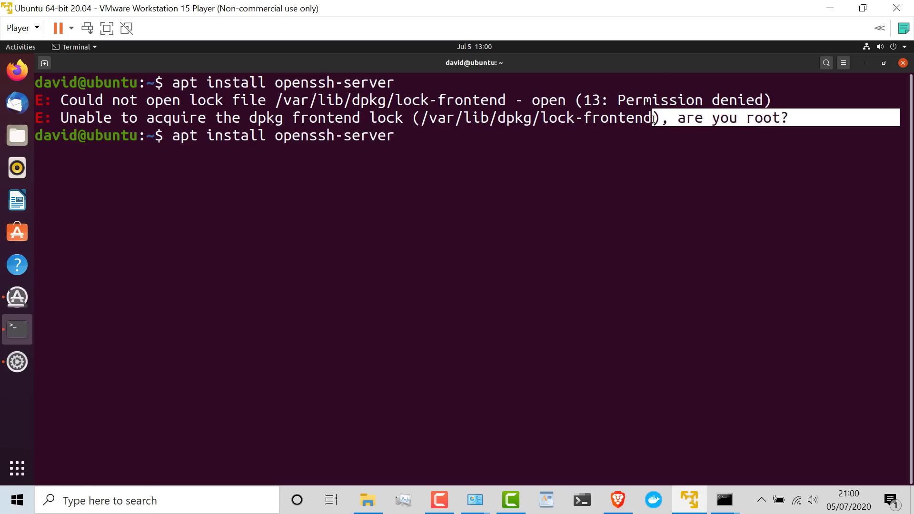
{"action": "type", "text": "sudo"}
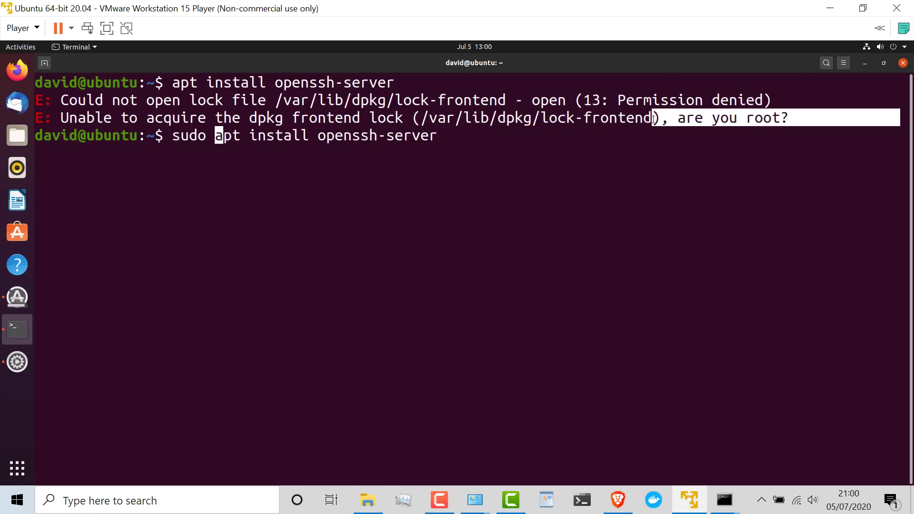
{"action": "key", "text": "Return"}
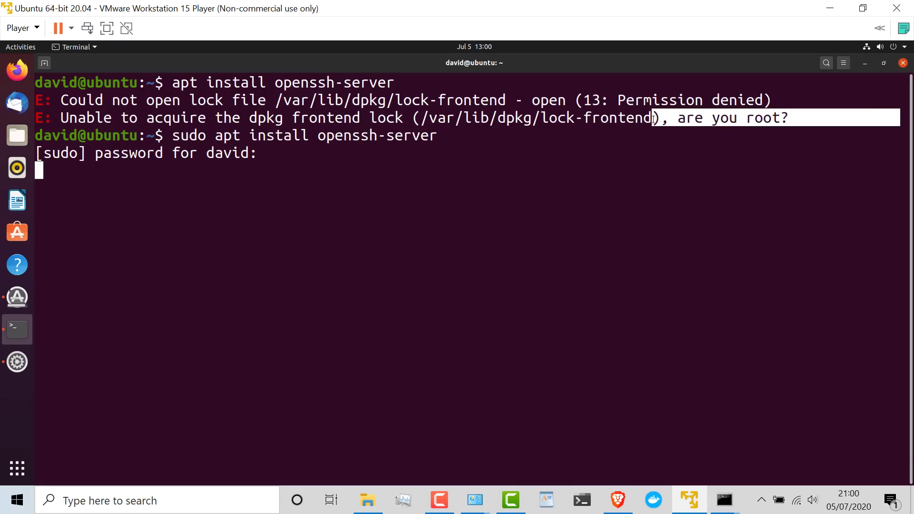
{"action": "key", "text": "Return"}
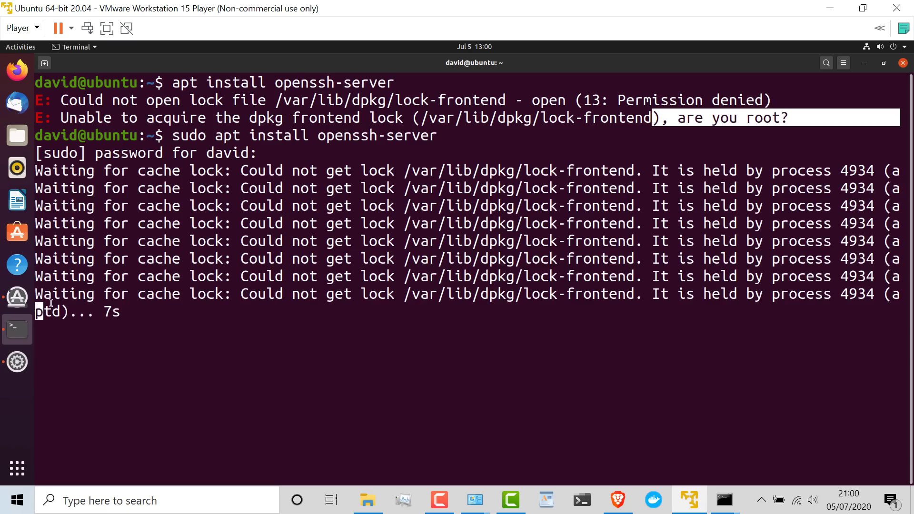
{"action": "left_click", "coordinate": [23, 298]}
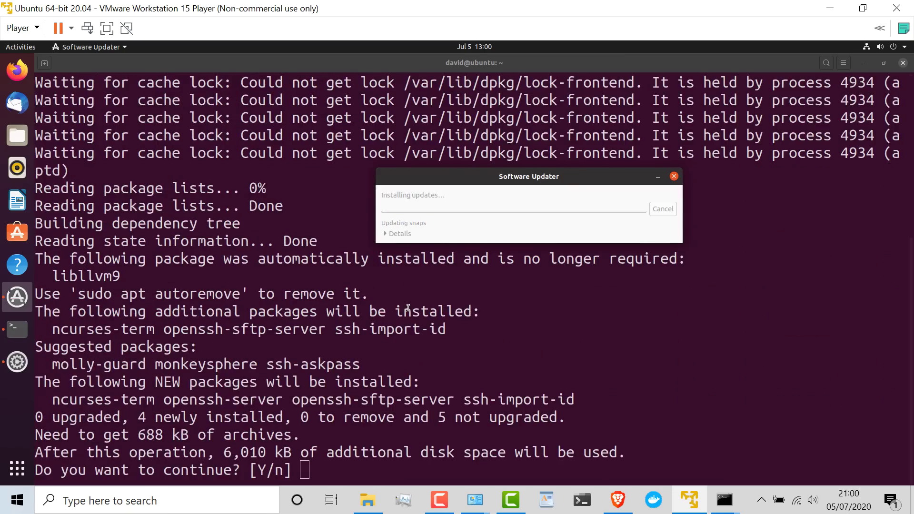
{"action": "left_click", "coordinate": [479, 319]}
{"action": "type", "text": "y"}
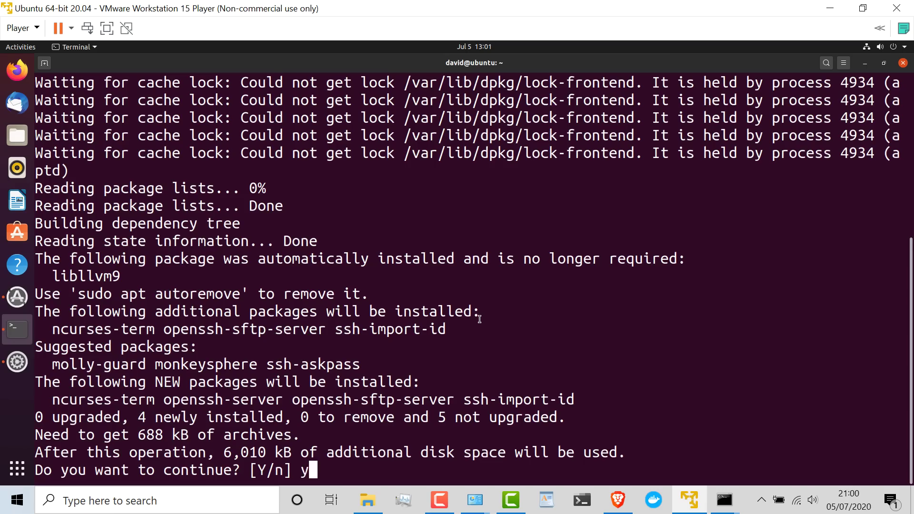
{"action": "key", "text": "Return"}
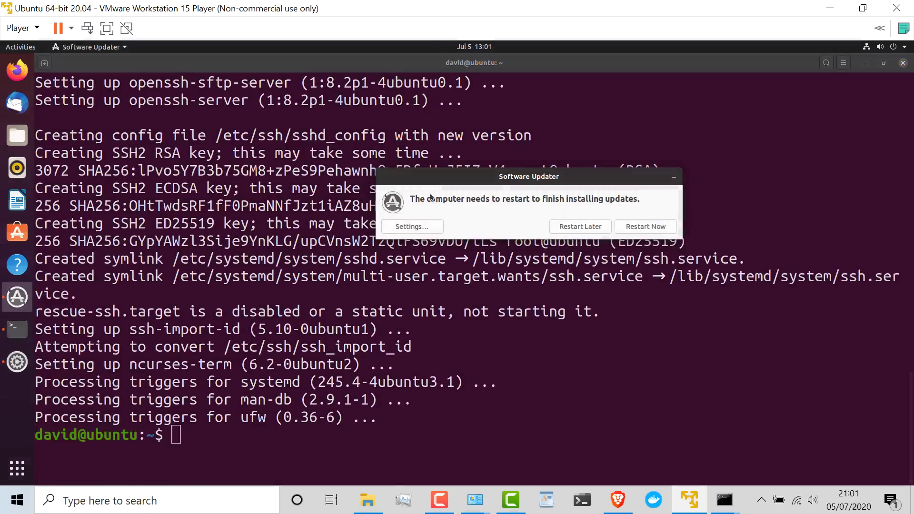
Bring the terminal back over the updater notice and clear it.
{"action": "left_click", "coordinate": [521, 275]}
{"action": "type", "text": "clear"}
{"action": "key", "text": "Return"}
Rerun sudo apt install openssh-server, confirming it is already the newest version.
{"action": "type", "text": "sudo apt install openssh-server"}
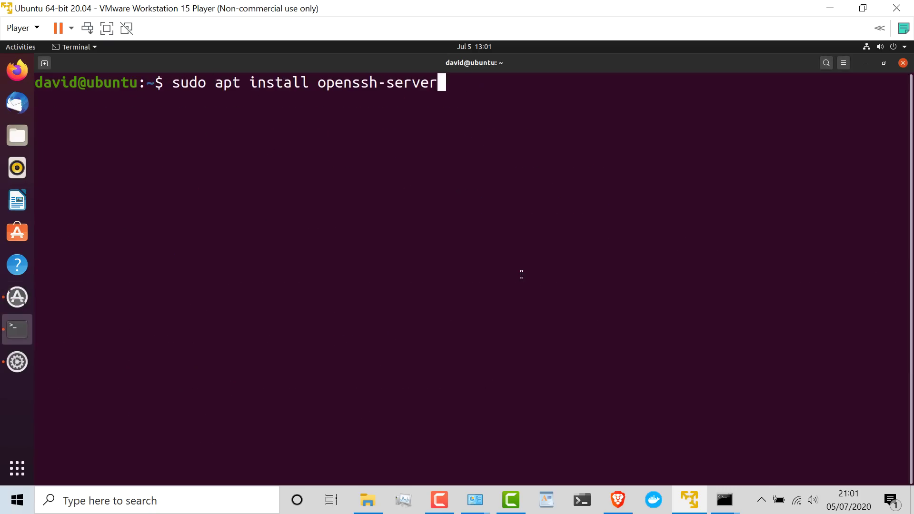
{"action": "key", "text": "Return"}
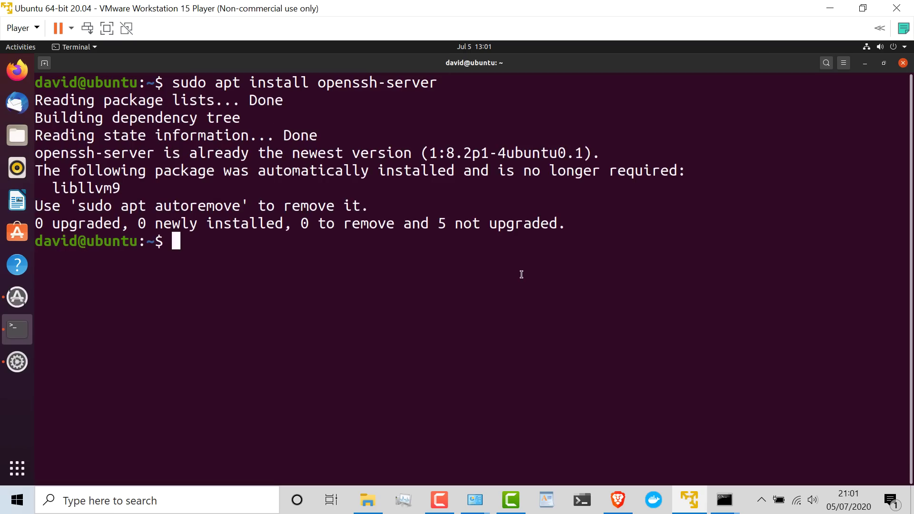
{"action": "left_click_drag", "start_coordinate": [456, 85], "coordinate": [177, 79]}
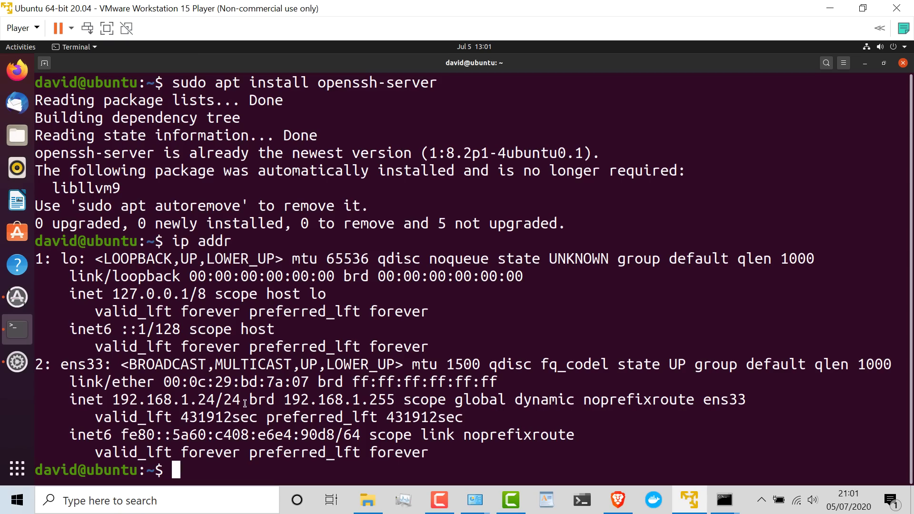
From the Mac, SSH into the VM's user account at 192.168.1.24, accepting the host key.
{"action": "left_click_drag", "start_coordinate": [242, 403], "coordinate": [112, 403]}
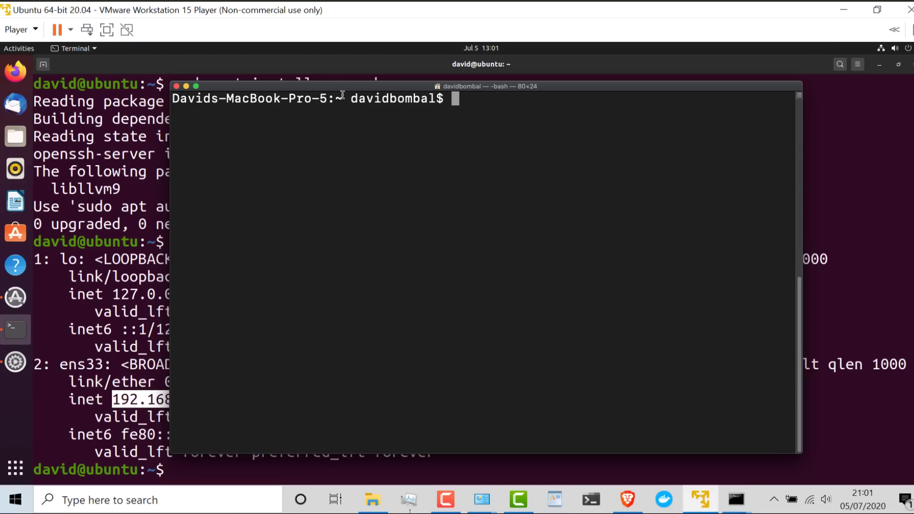
{"action": "left_click_drag", "start_coordinate": [342, 98], "coordinate": [193, 100]}
{"action": "left_click", "coordinate": [533, 152]}
{"action": "type", "text": "ssh david"}
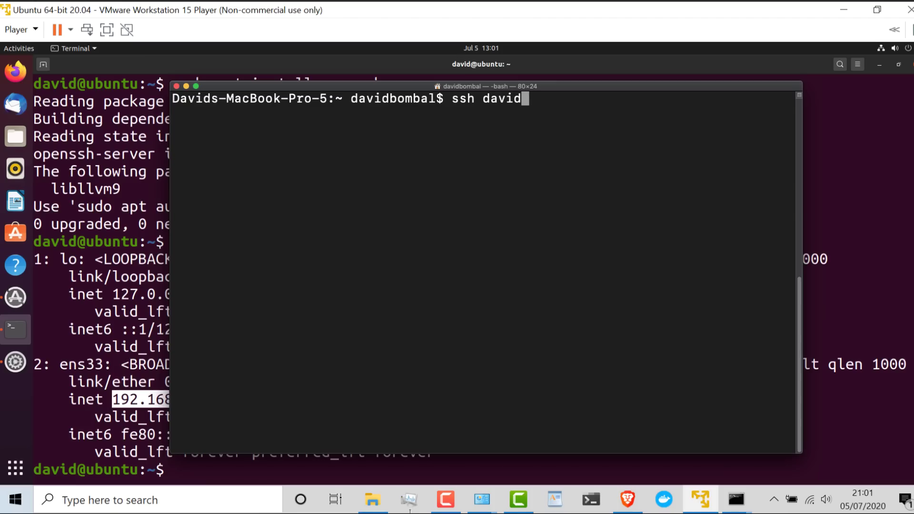
{"action": "type", "text": "@192.168.1.24"}
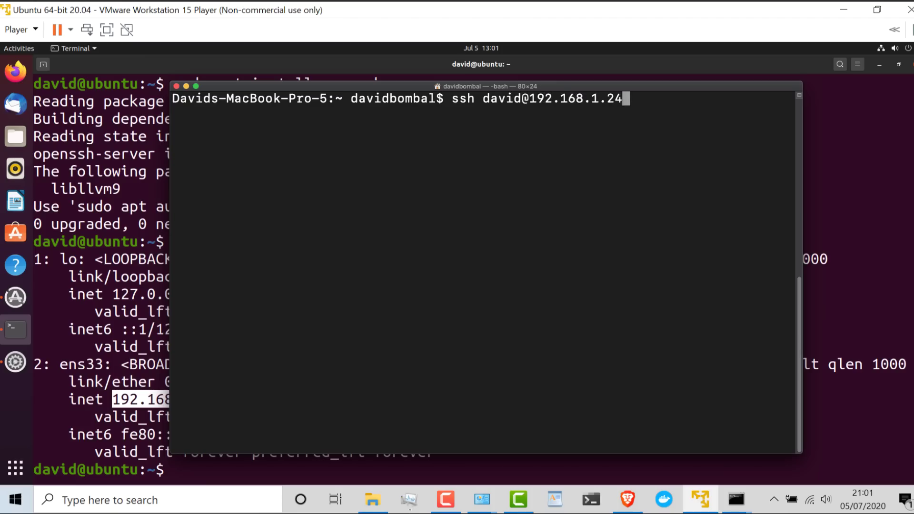
{"action": "key", "text": "Return"}
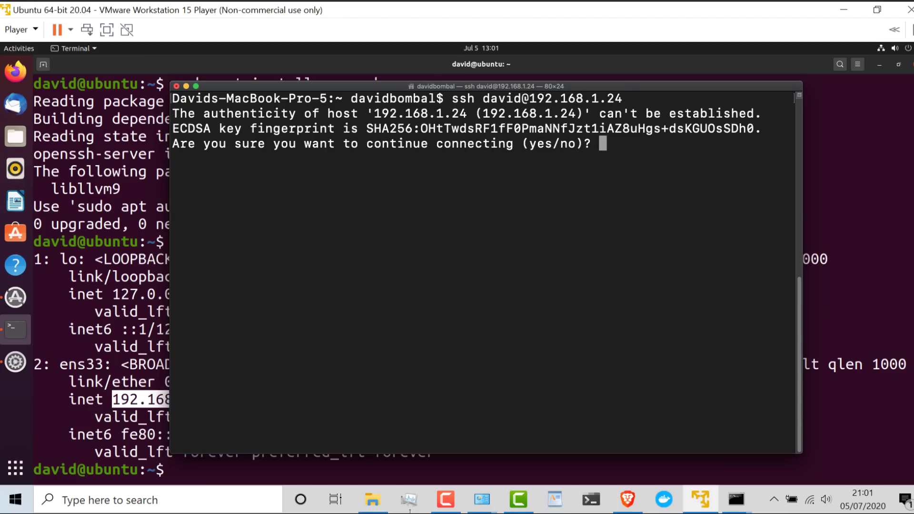
{"action": "type", "text": "yes"}
{"action": "key", "text": "Return"}
{"action": "key", "text": "Return"}
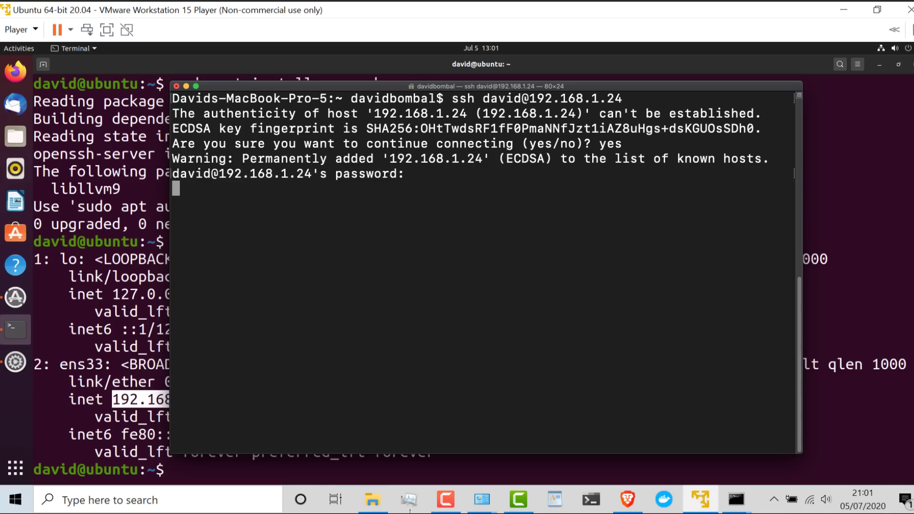
Run lsb_release -a over SSH to show the VM's Ubuntu release.
{"action": "left_click_drag", "start_coordinate": [306, 459], "coordinate": [133, 428]}
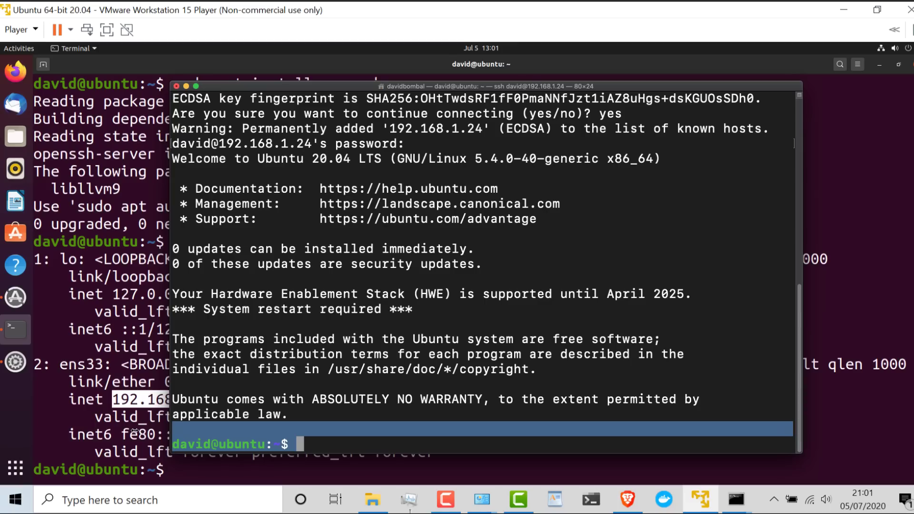
{"action": "type", "text": "lsb"}
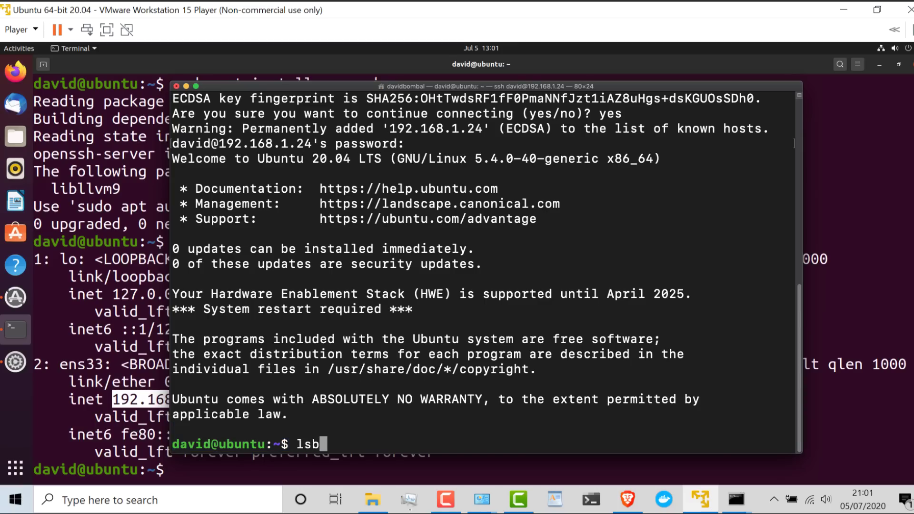
{"action": "type", "text": "_release -a"}
{"action": "key", "text": "BackSpace"}
{"action": "key", "text": "BackSpace"}
{"action": "type", "text": "-a"}
{"action": "key", "text": "Return"}
{"action": "left_click_drag", "start_coordinate": [439, 403], "coordinate": [77, 399]}
Run lsb_release -a in the VM's own terminal, showing Ubuntu 20.04 LTS.
{"action": "left_click", "coordinate": [272, 371]}
{"action": "type", "text": "lsb_release -a"}
{"action": "key", "text": "Return"}
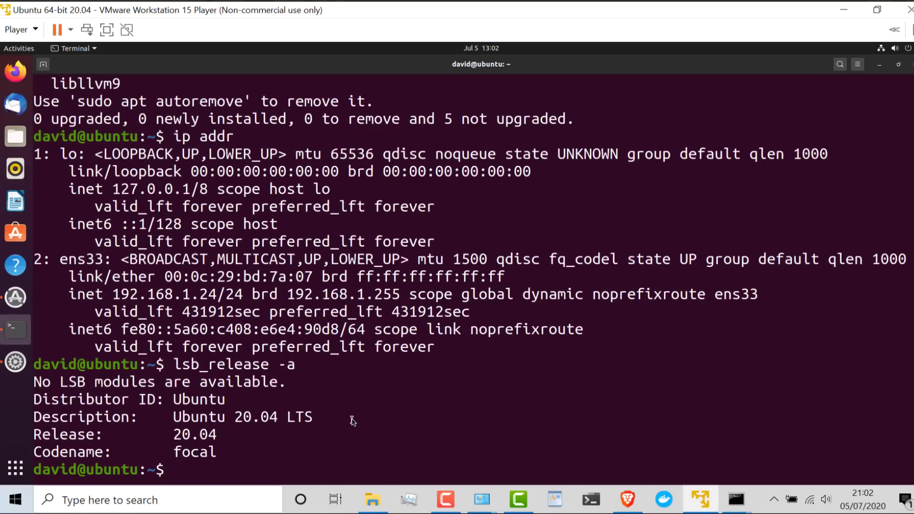
{"action": "triple_click", "coordinate": [352, 422]}
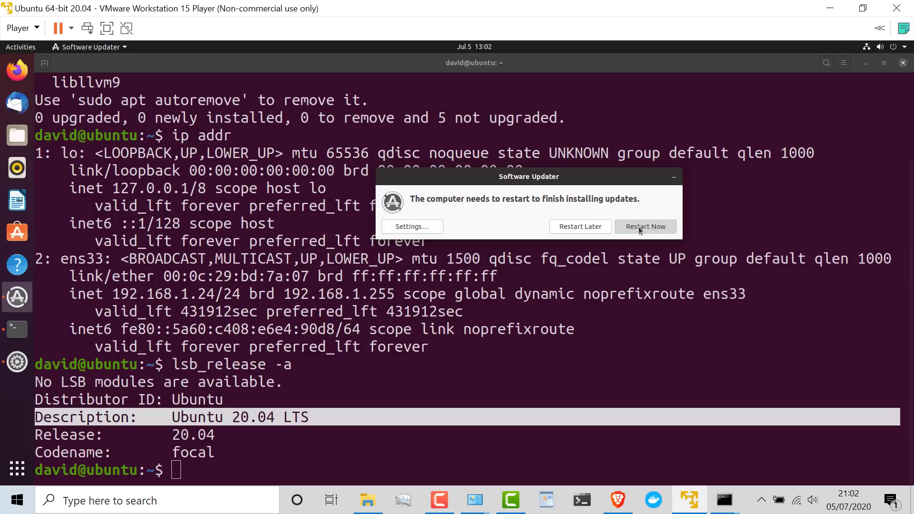
Restart Now from Software Updater, sign in with the user's password, and exit full screen.
{"action": "left_click", "coordinate": [639, 228]}
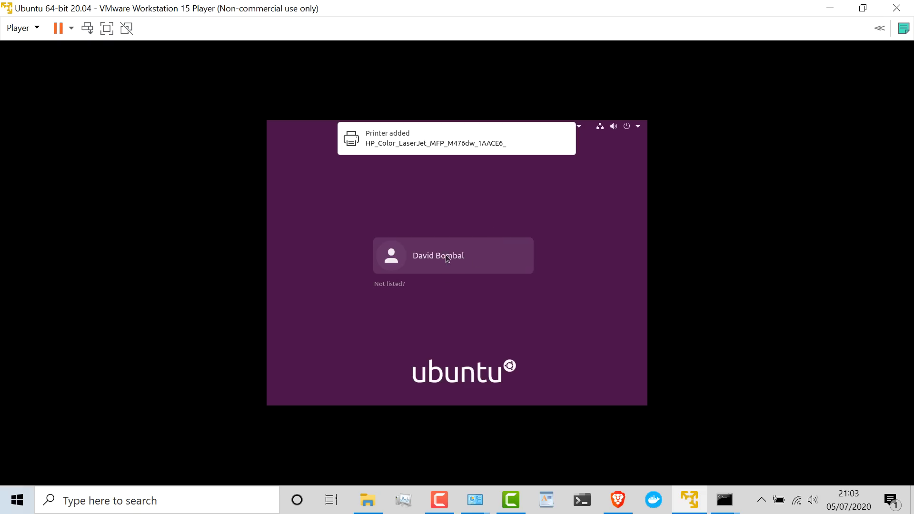
{"action": "left_click", "coordinate": [445, 255]}
{"action": "type", "text": "••••••"}
{"action": "key", "text": "Return"}
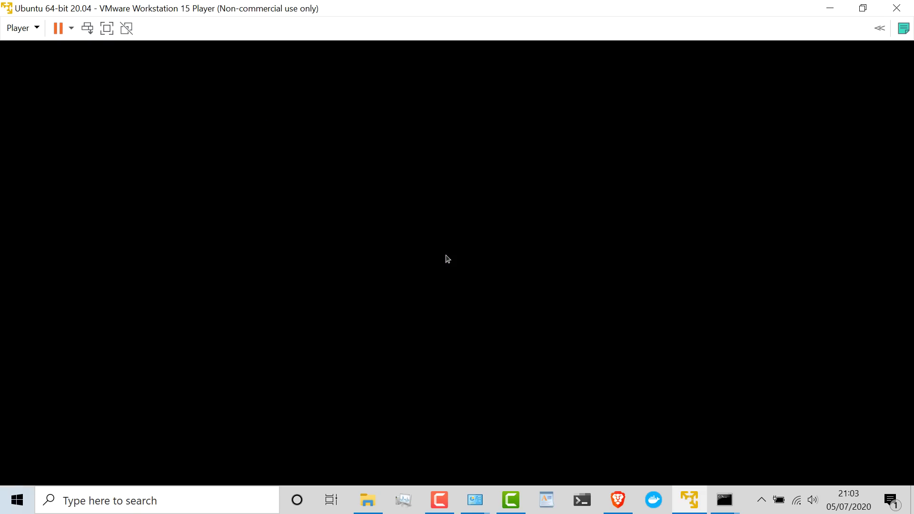
{"action": "left_click", "coordinate": [862, 8]}
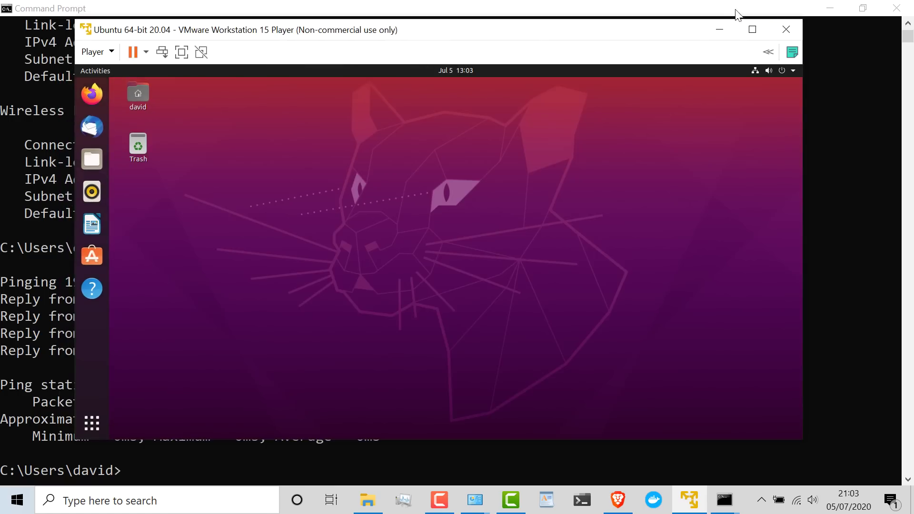
Open a terminal with Ctrl+Alt+T, pin Terminal to Favorites, close it, and relaunch from the dock.
{"action": "left_click", "coordinate": [752, 30]}
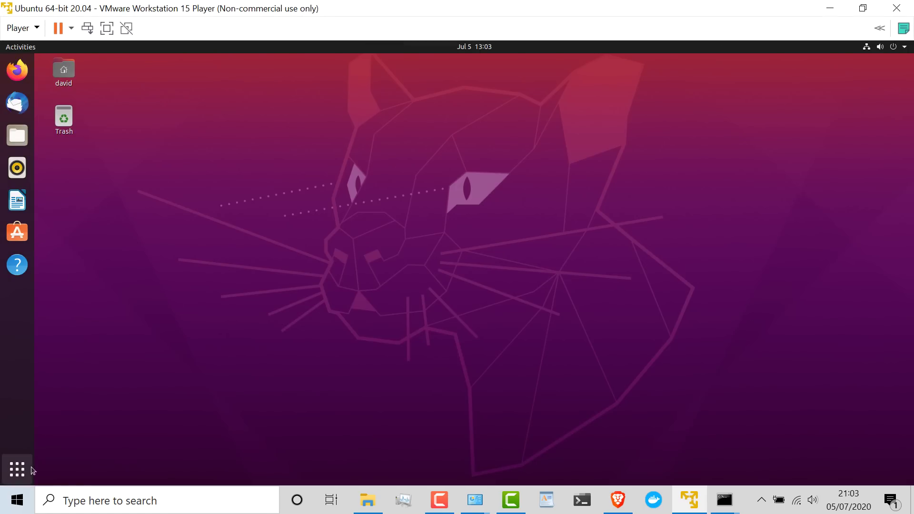
{"action": "key", "text": "ctrl+alt+t"}
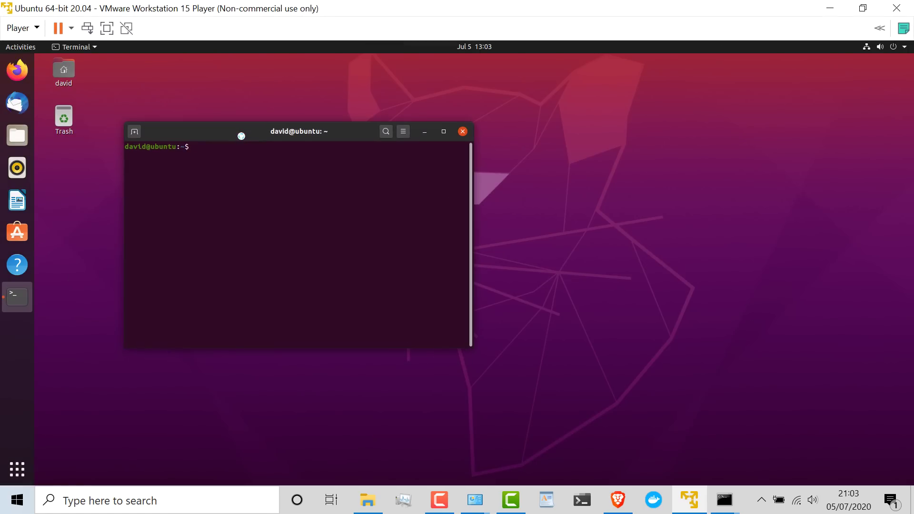
{"action": "right_click", "coordinate": [16, 297]}
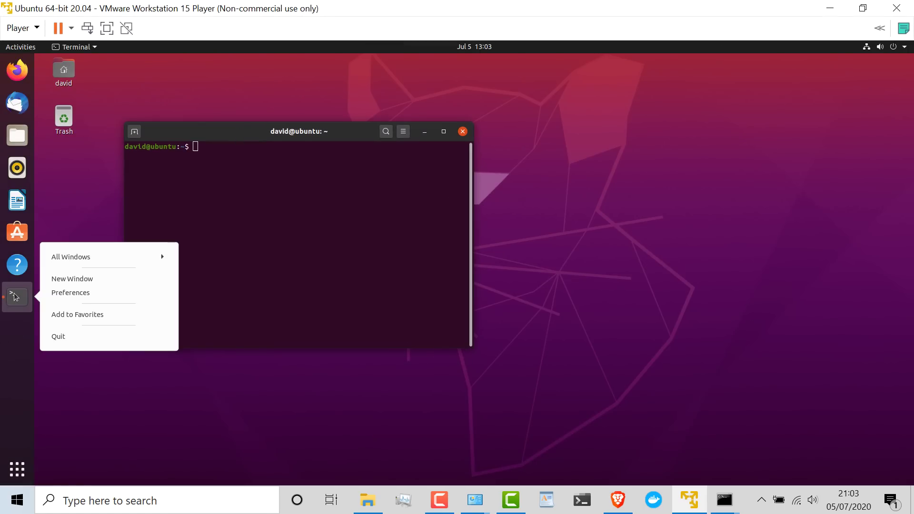
{"action": "left_click", "coordinate": [90, 316]}
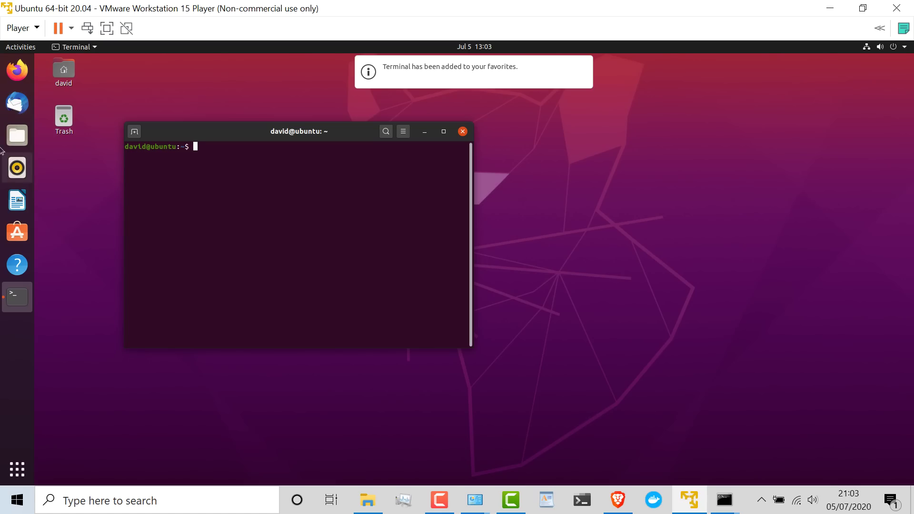
{"action": "left_click", "coordinate": [462, 131]}
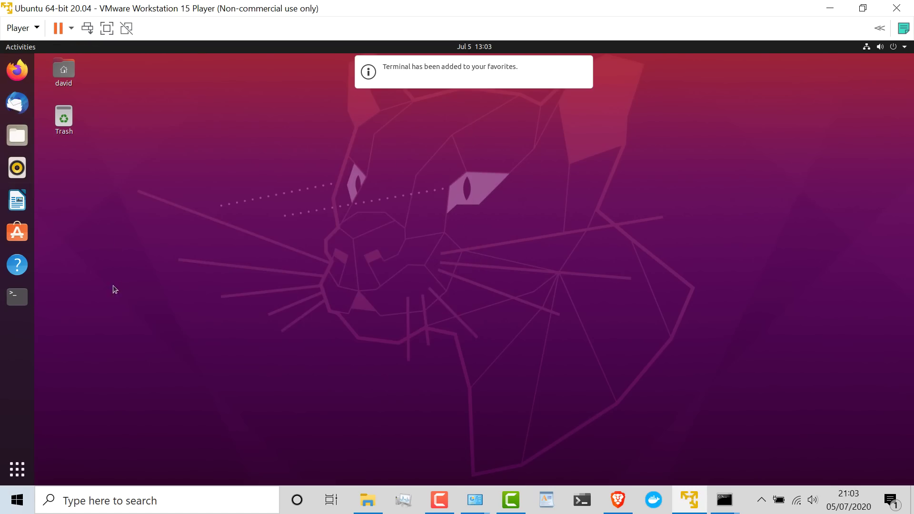
{"action": "left_click", "coordinate": [21, 299]}
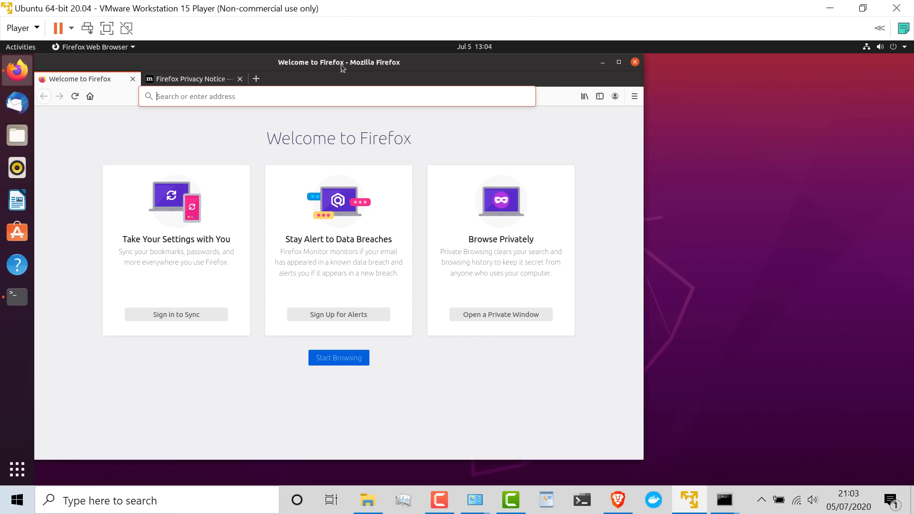
Close Firefox's Privacy Notice tab, load ubuntu.com, then close Firefox.
{"action": "left_click", "coordinate": [239, 79]}
{"action": "left_click", "coordinate": [261, 95]}
{"action": "type", "text": "ubuntu.com/"}
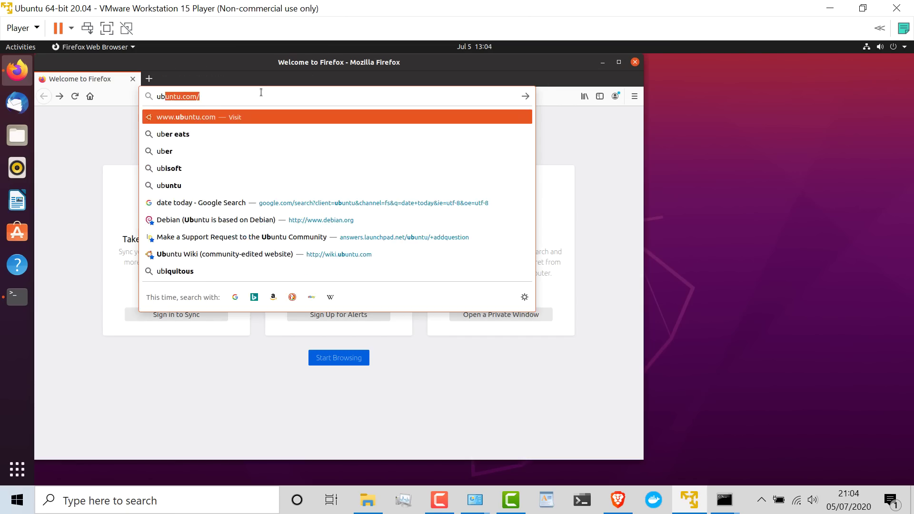
{"action": "key", "text": "Return"}
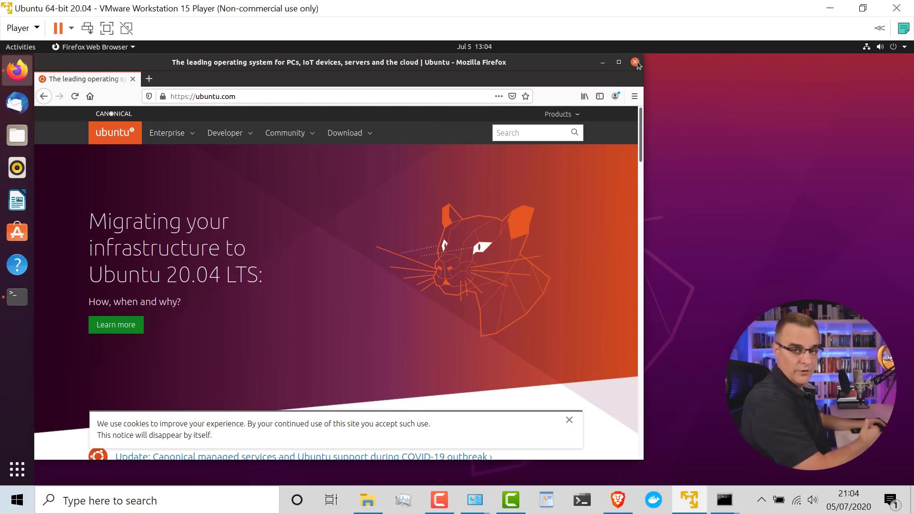
{"action": "left_click", "coordinate": [635, 62]}
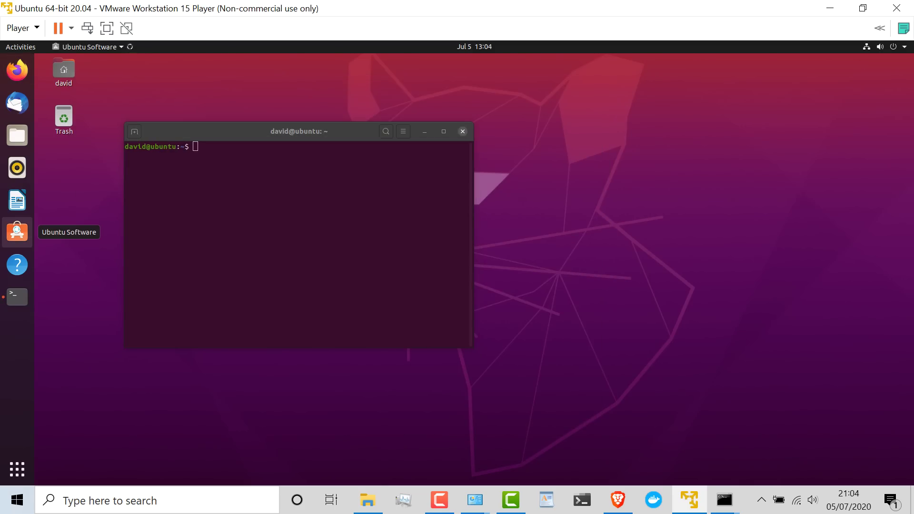
Find Visual Studio Code in Ubuntu Software and install it, authenticating with the account password.
{"action": "left_click", "coordinate": [462, 131]}
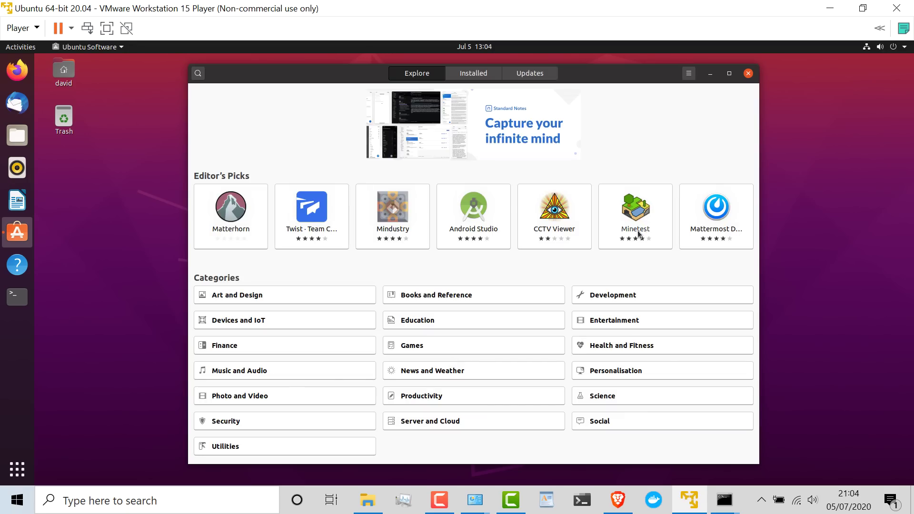
{"action": "left_click", "coordinate": [197, 73]}
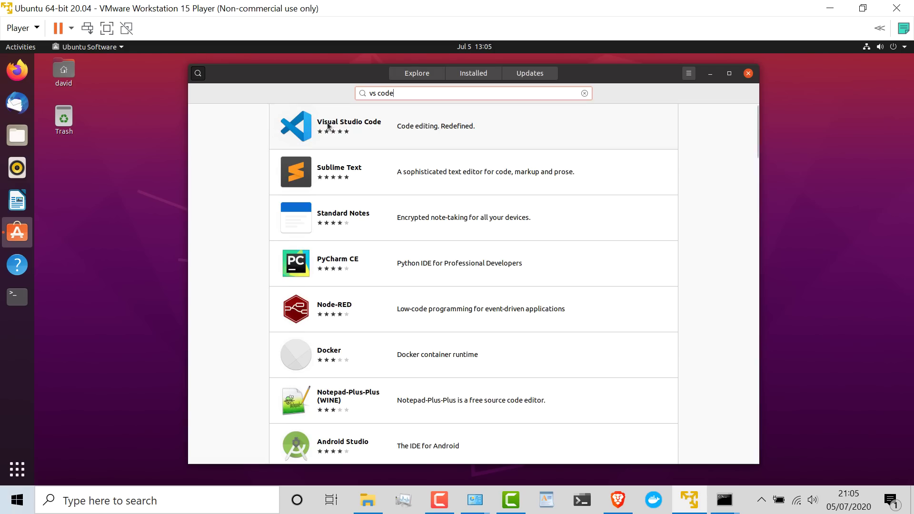
{"action": "left_click", "coordinate": [327, 126]}
{"action": "left_click", "coordinate": [313, 145]}
{"action": "type", "text": "password"}
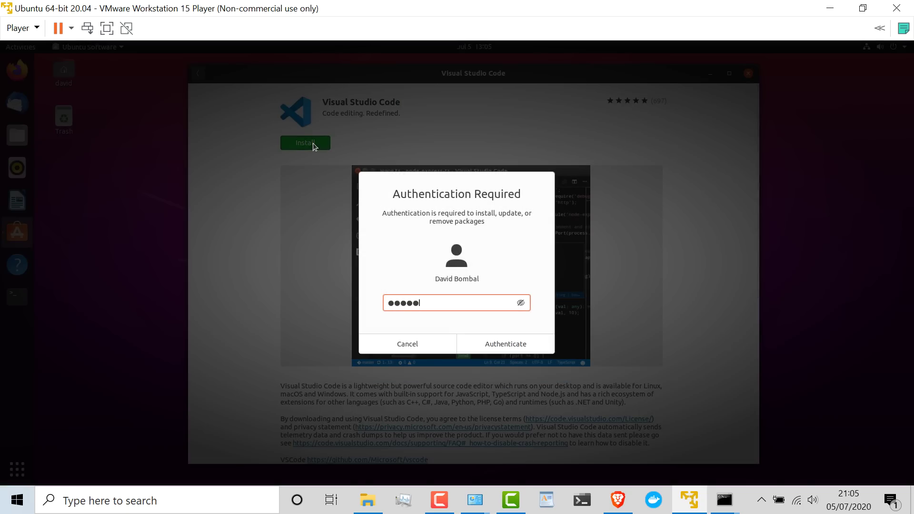
{"action": "key", "text": "Return"}
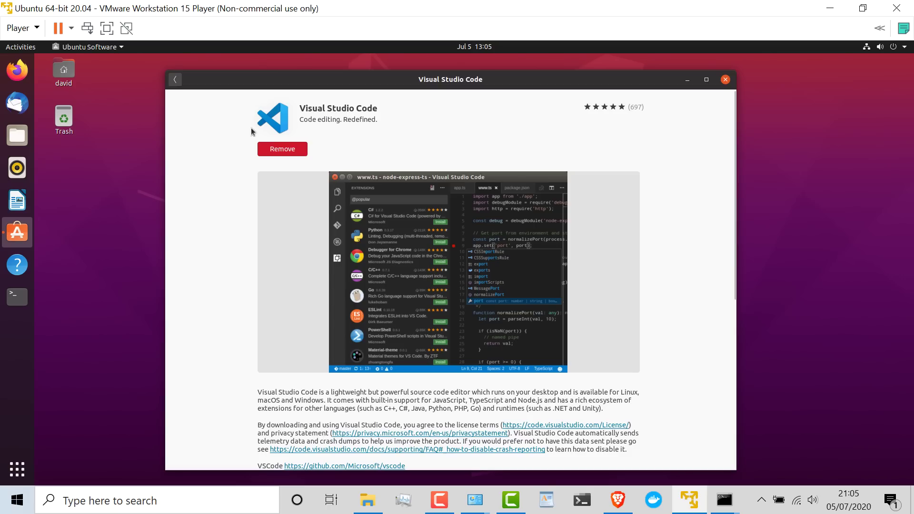
{"action": "left_click", "coordinate": [23, 472]}
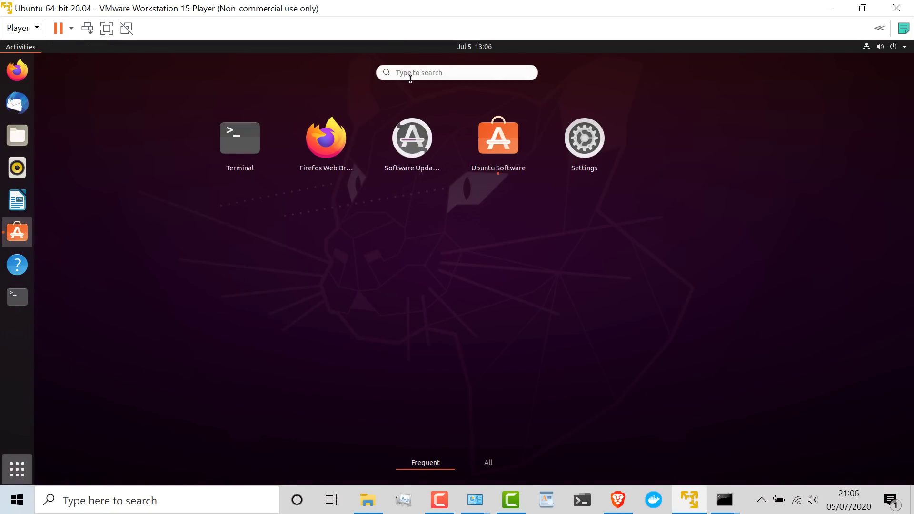
Search the applications overview for 'vs c' and launch Visual Studio Code.
{"action": "type", "text": "vs cd"}
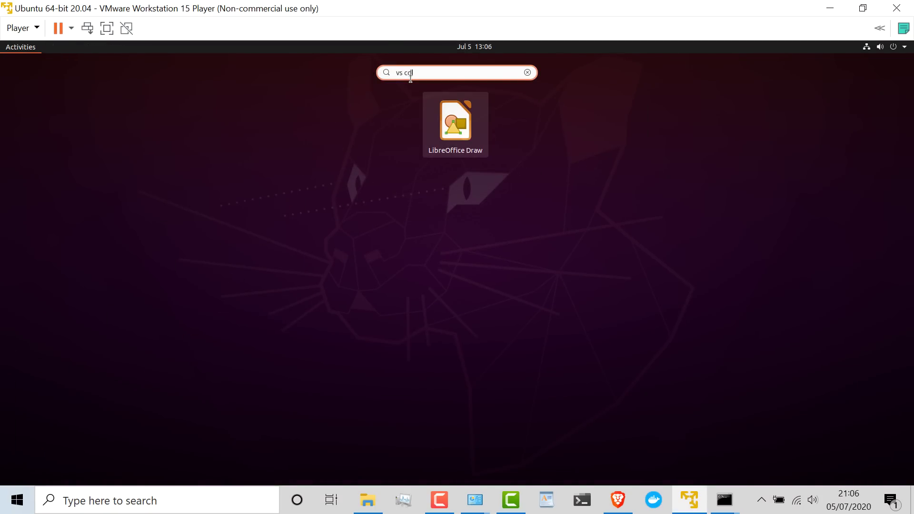
{"action": "key", "text": "BackSpace"}
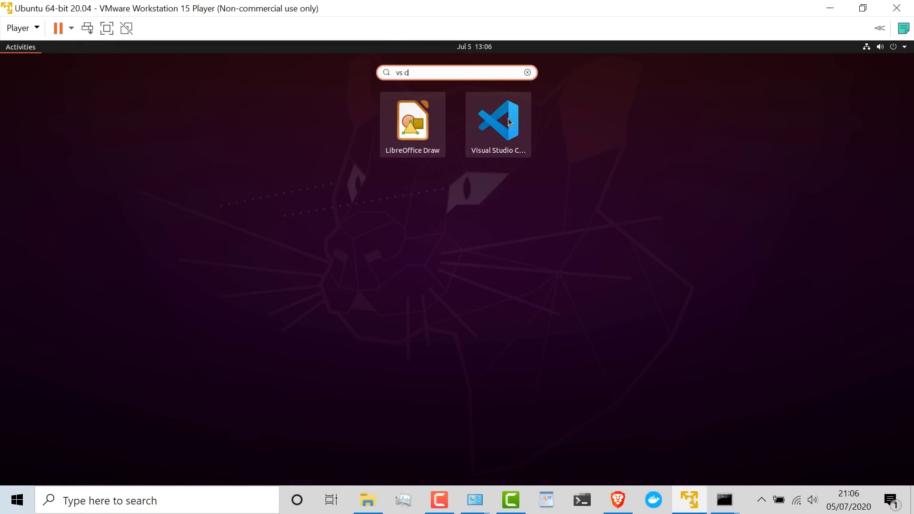
{"action": "left_click", "coordinate": [509, 121]}
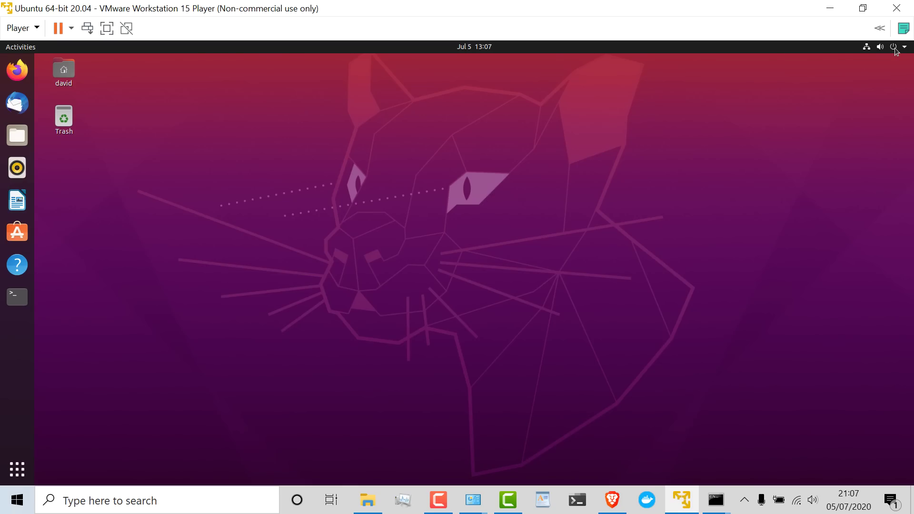
Power off the Ubuntu guest from the system menu and dismiss the Removable Devices notice.
{"action": "left_click", "coordinate": [894, 48]}
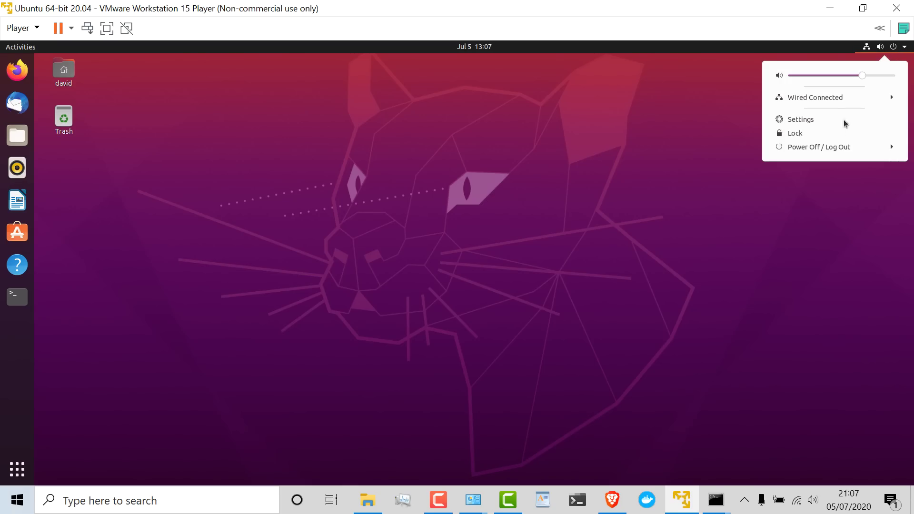
{"action": "left_click", "coordinate": [817, 148]}
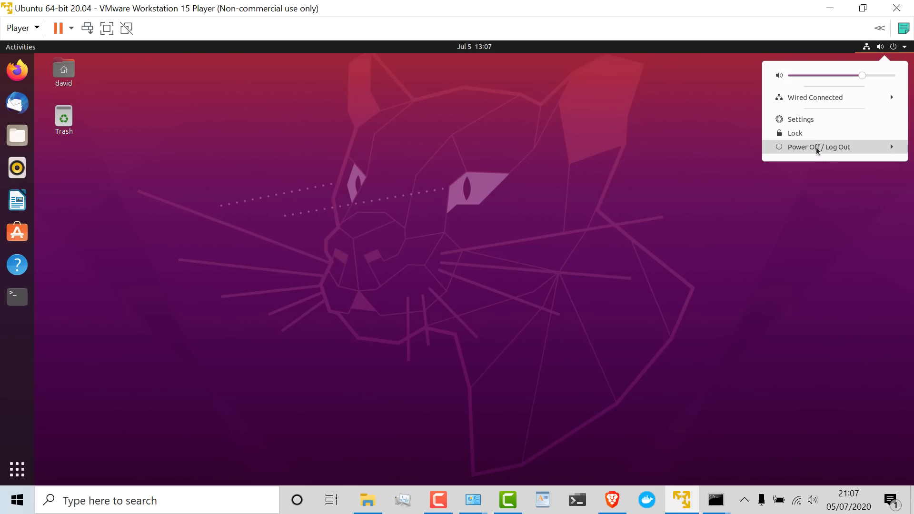
{"action": "left_click", "coordinate": [810, 199]}
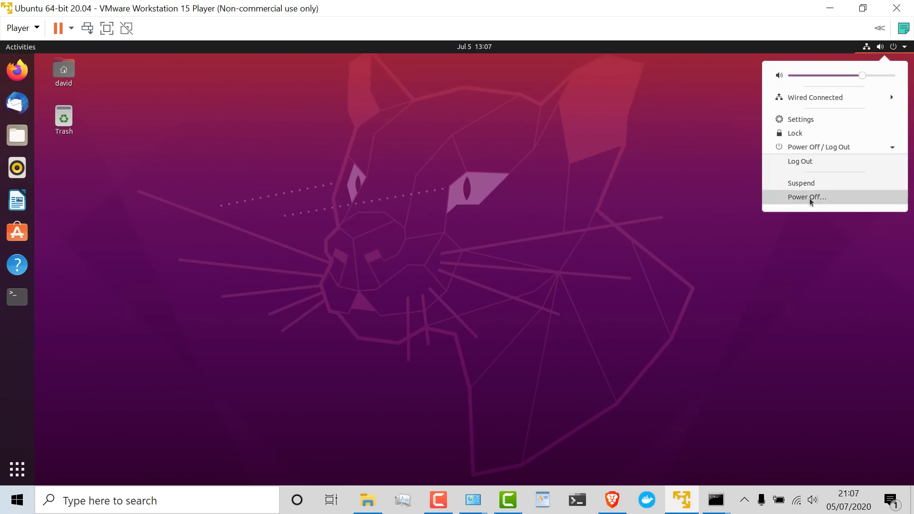
{"action": "left_click", "coordinate": [521, 292]}
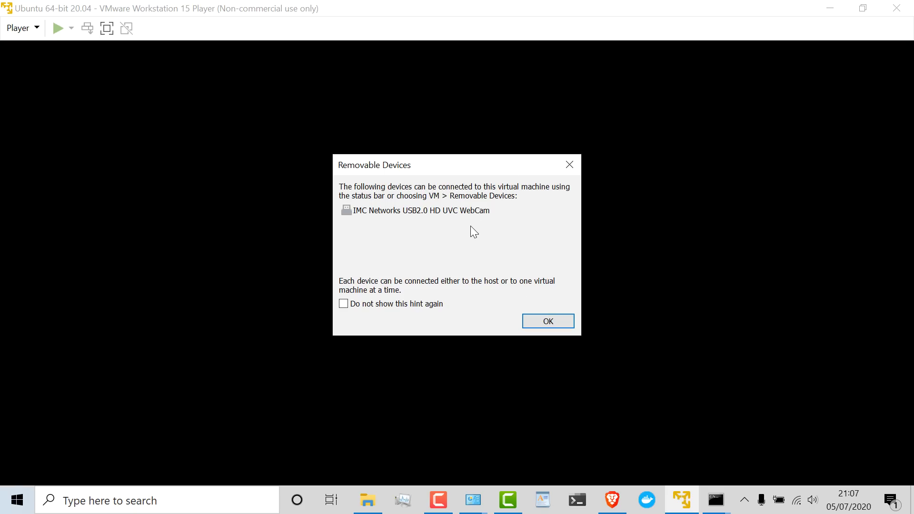
{"action": "left_click", "coordinate": [555, 321]}
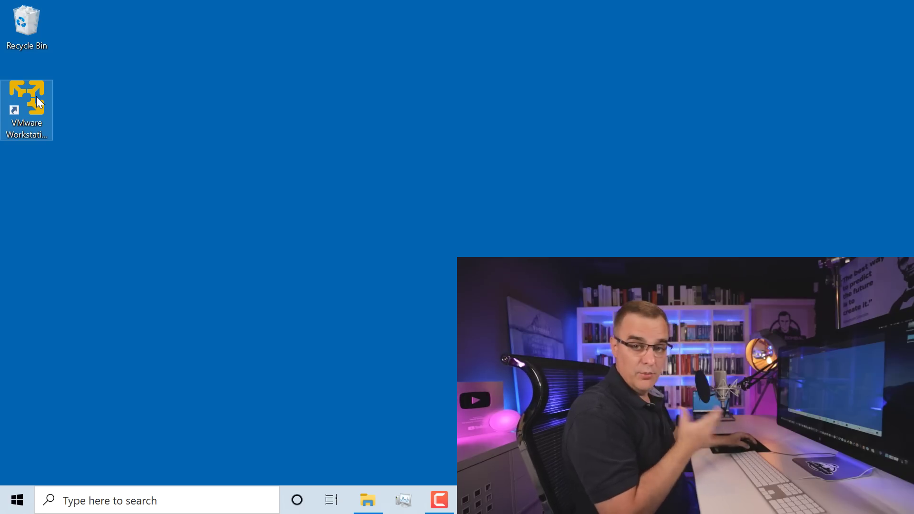
Start VMware Player and power on Ubuntu 64-bit 20.04, declining to reconnect sata0:1.
{"action": "left_click", "coordinate": [37, 97]}
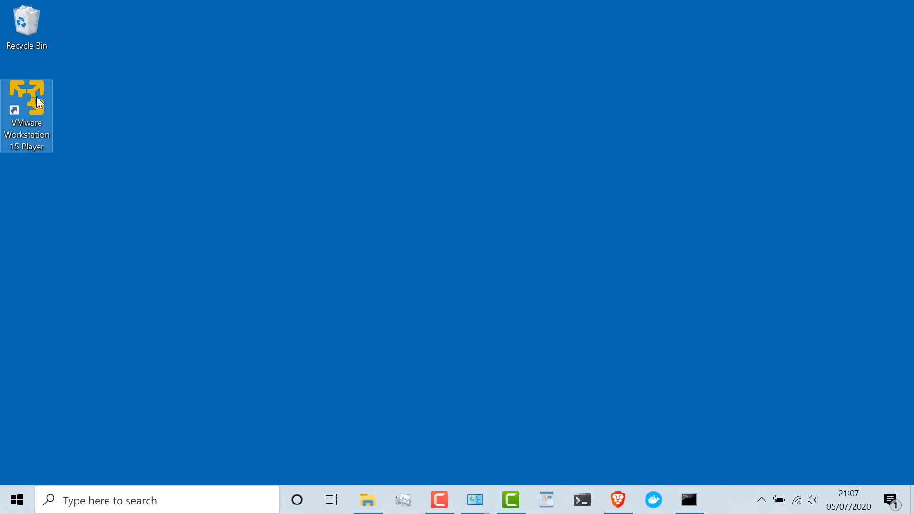
{"action": "double_click", "coordinate": [37, 98]}
{"action": "left_click", "coordinate": [105, 111]}
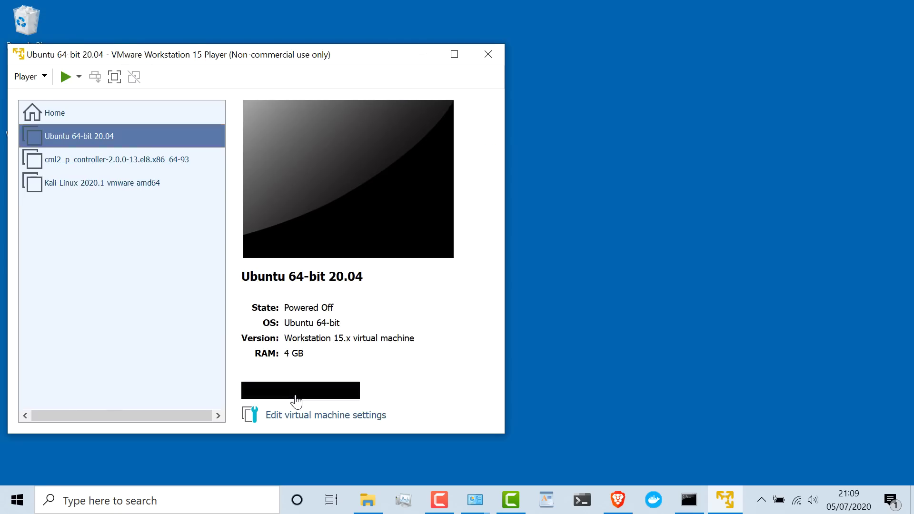
{"action": "left_click", "coordinate": [295, 392]}
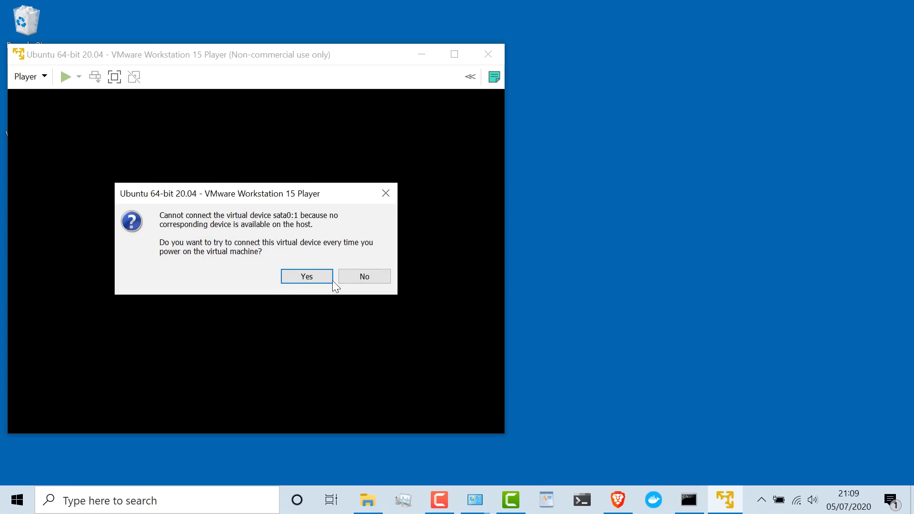
{"action": "left_click", "coordinate": [363, 278]}
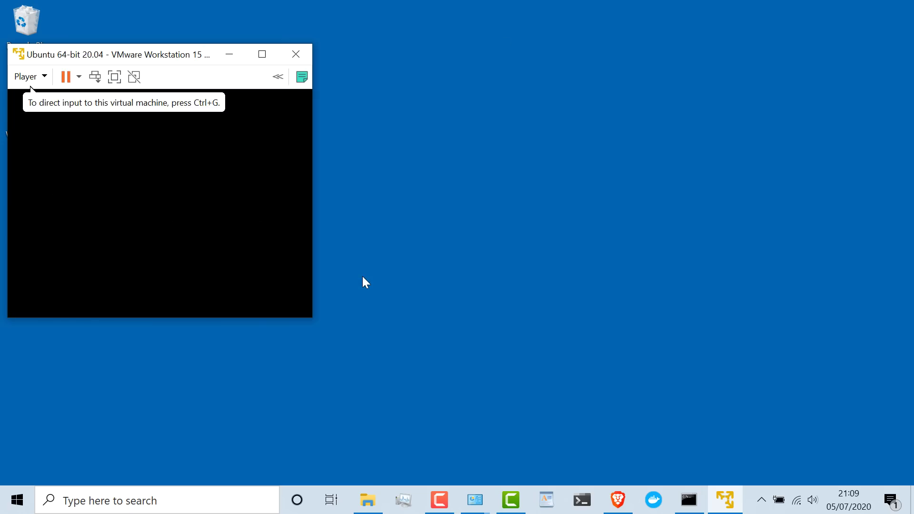
Log in to Ubuntu with the account password and maximize the VM window.
{"action": "left_click_drag", "start_coordinate": [260, 58], "coordinate": [337, 51]}
{"action": "left_click", "coordinate": [240, 219]}
{"action": "left_click", "coordinate": [243, 226]}
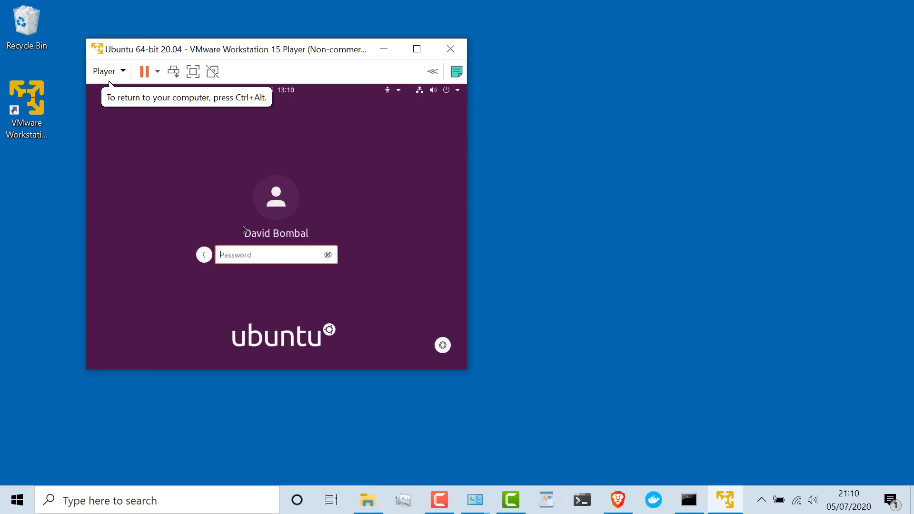
{"action": "type", "text": "*****"}
{"action": "key", "text": "Return"}
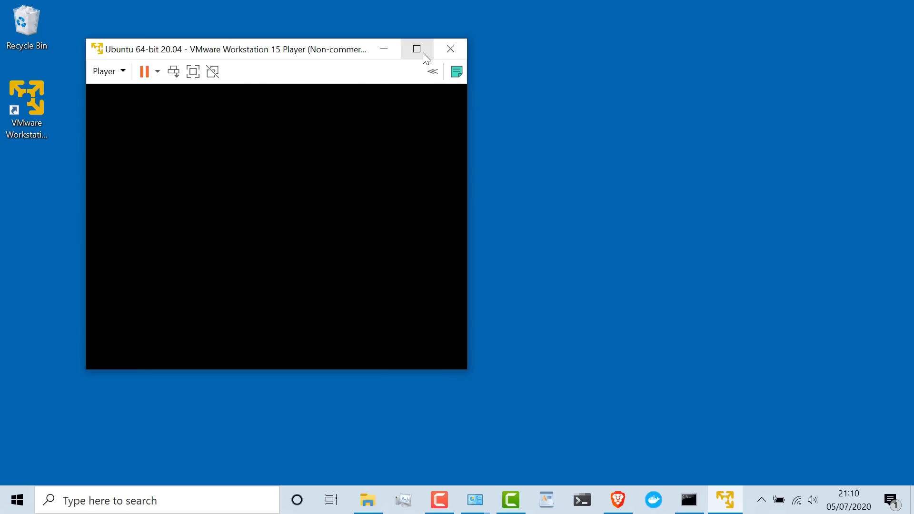
{"action": "left_click", "coordinate": [417, 49]}
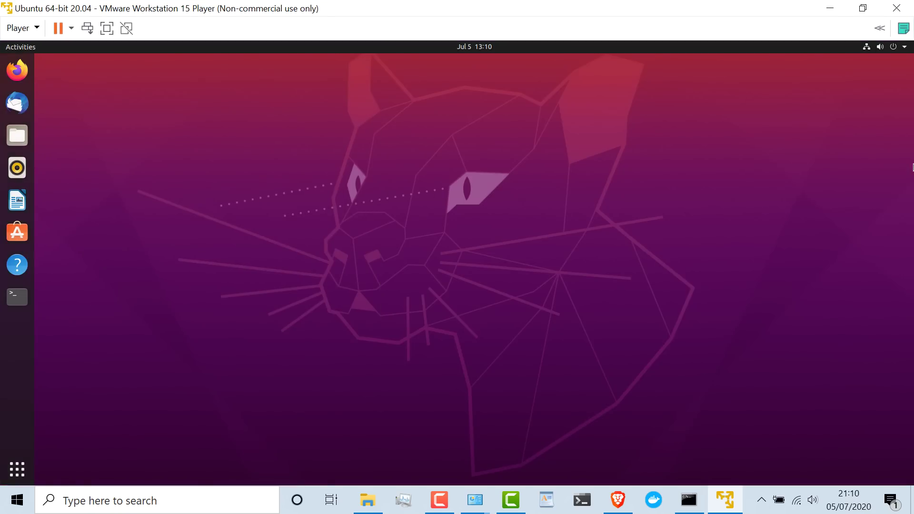